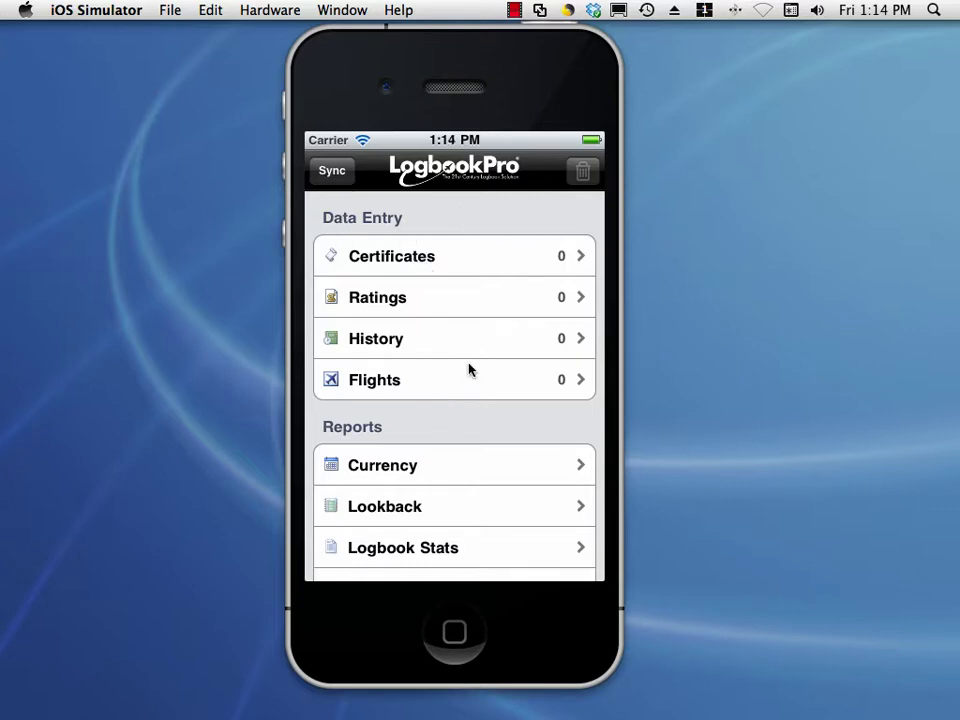
Create a new certificate entry with the grade "Certificate 1" and the number 001.
click(431, 262)
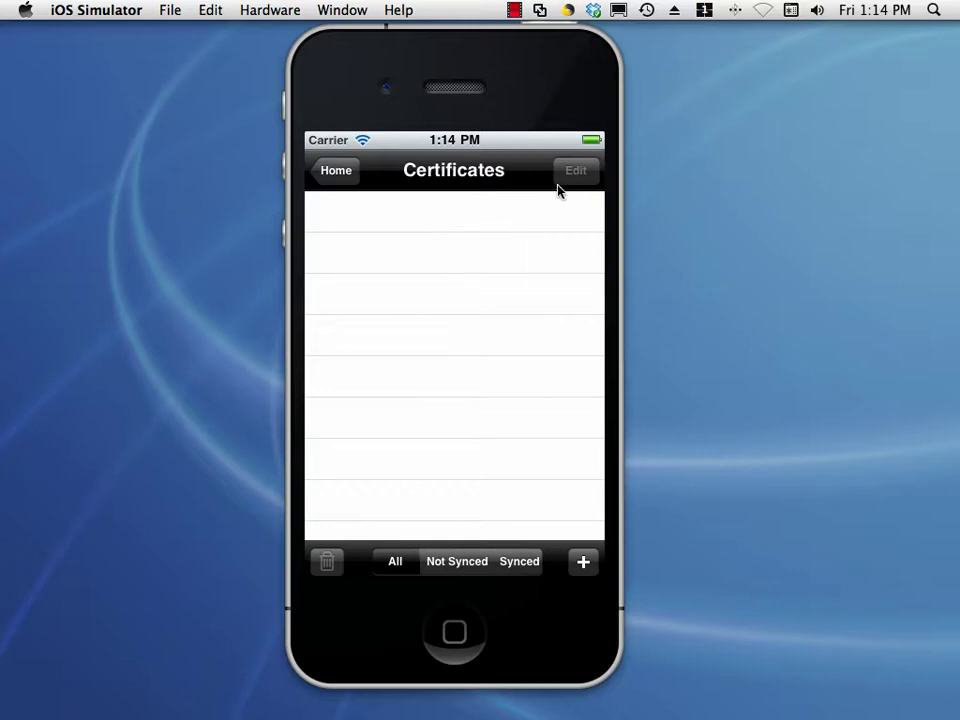
click(590, 572)
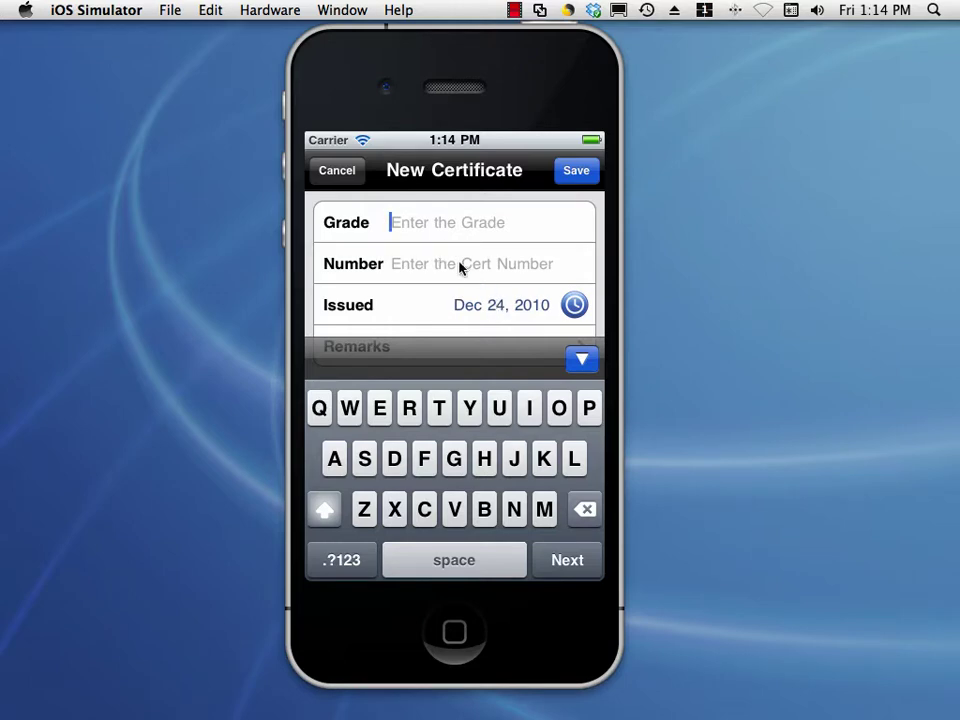
text(Certif)
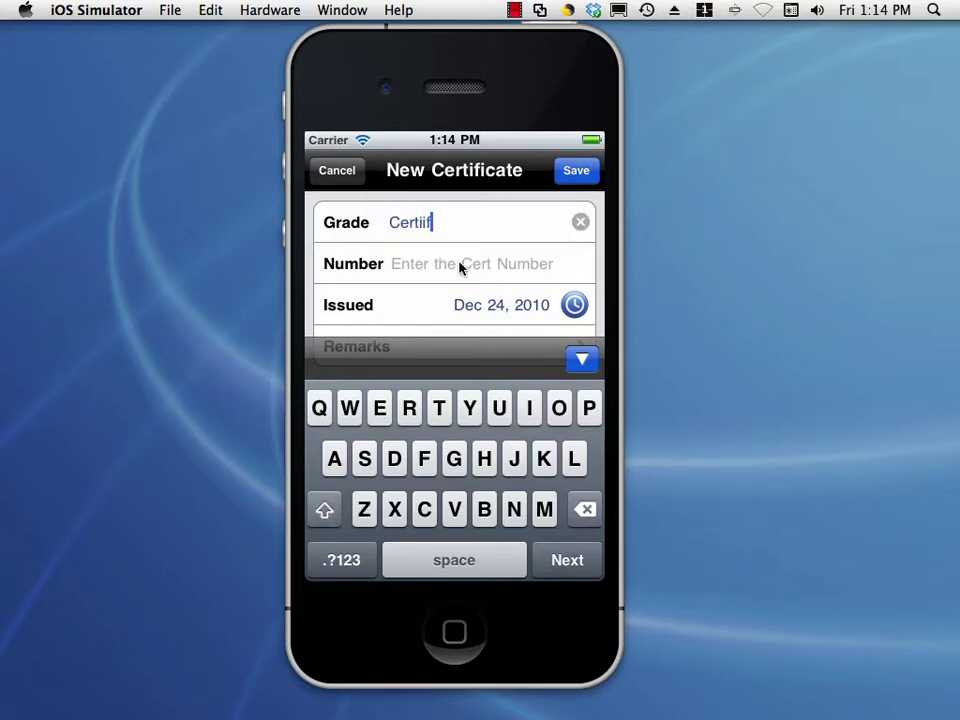
text(icate 1)
click(459, 270)
text(001)
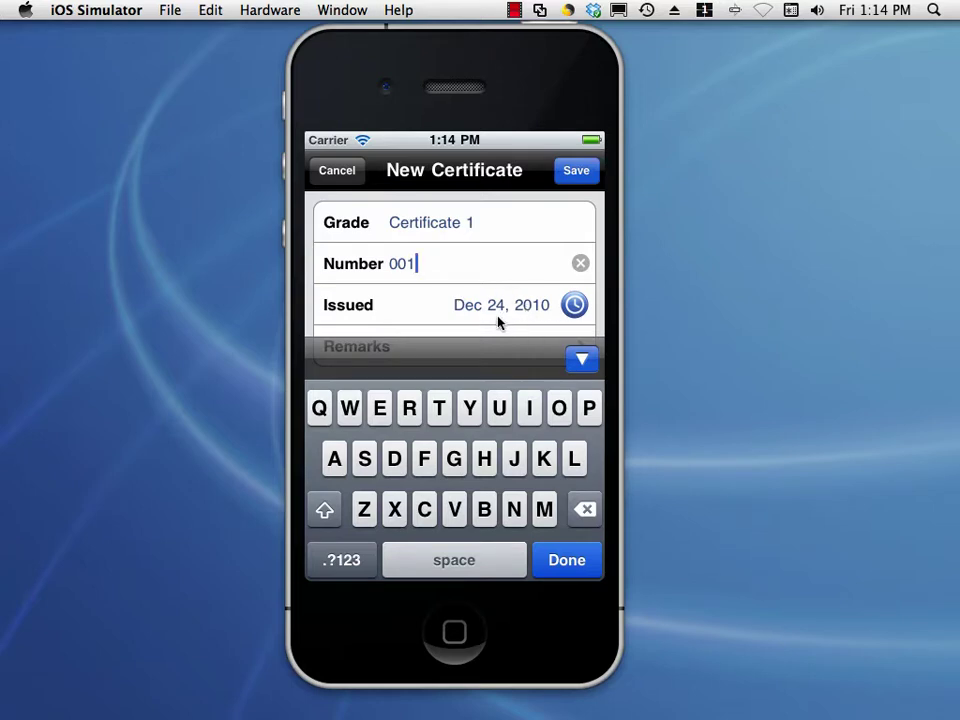
click(582, 362)
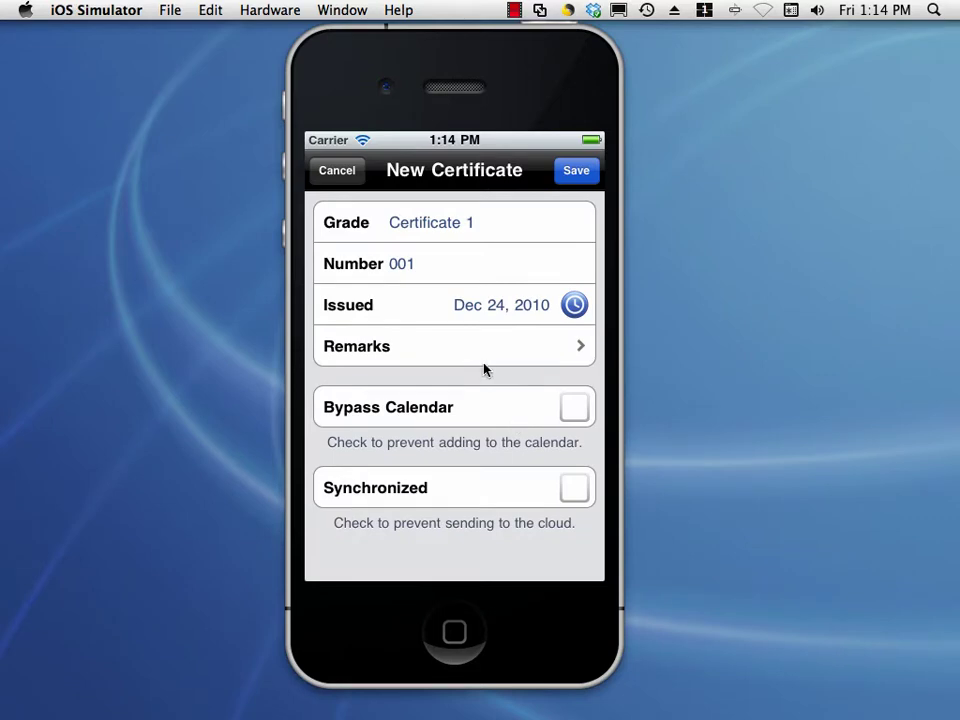
click(434, 264)
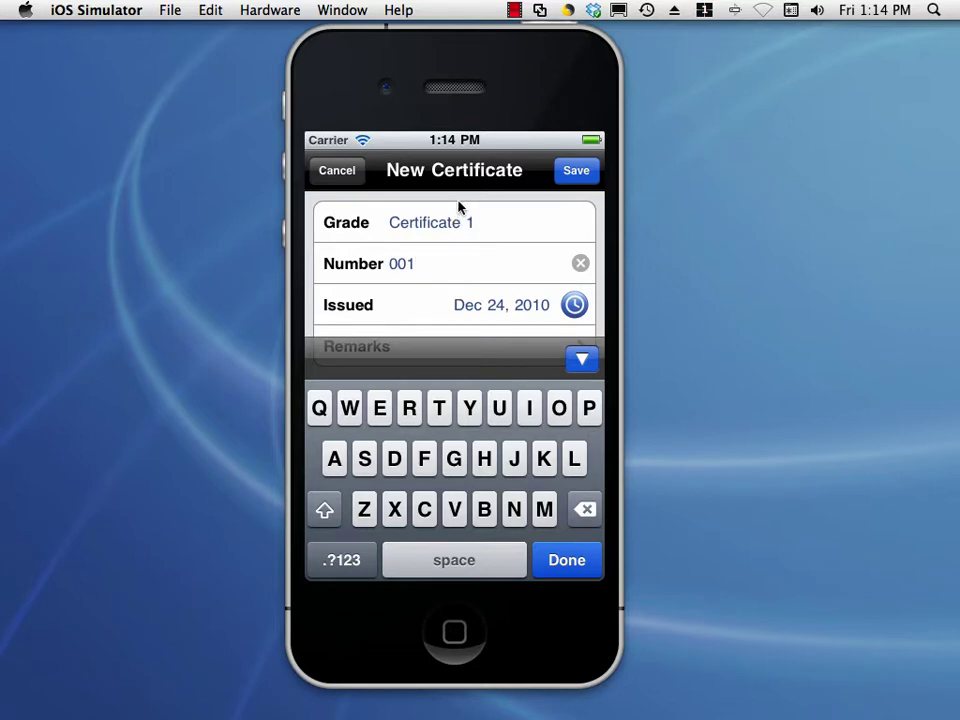
click(478, 222)
click(460, 266)
click(582, 360)
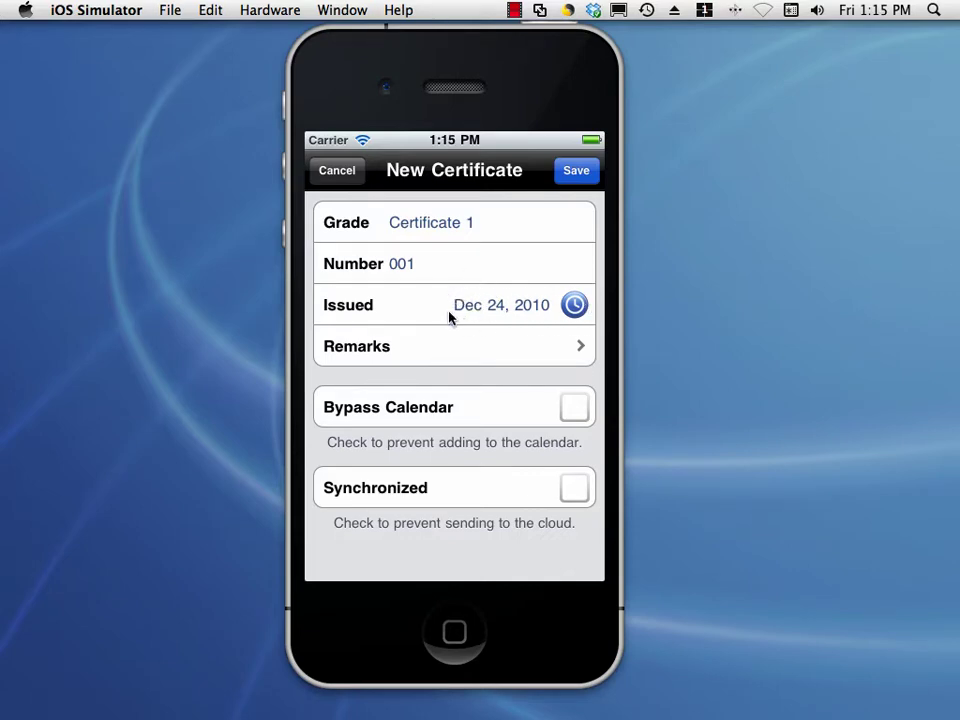
click(481, 317)
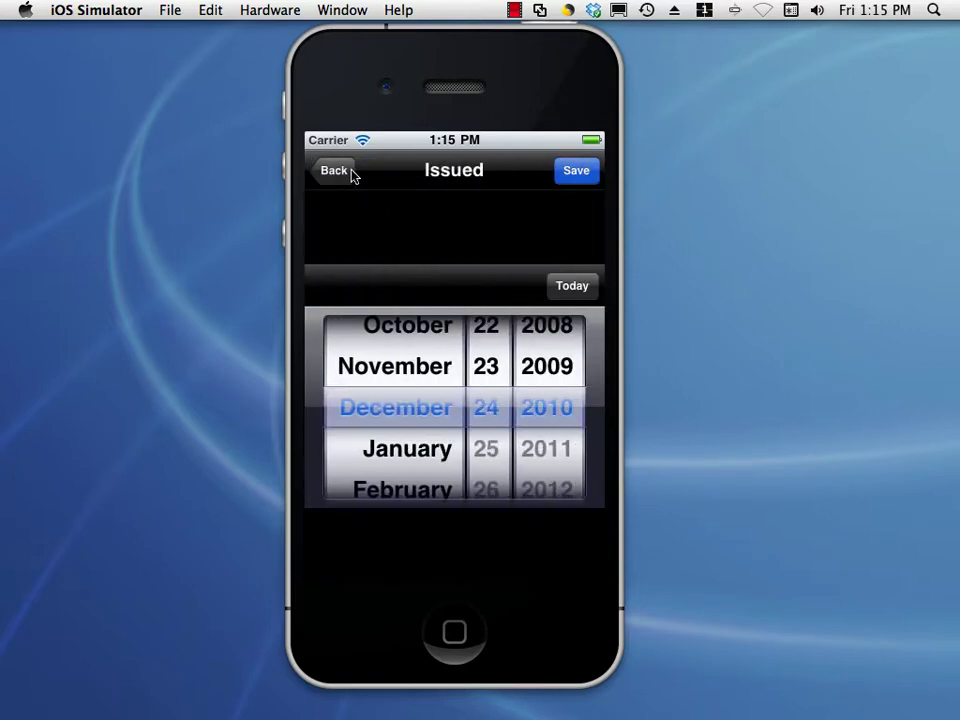
click(350, 174)
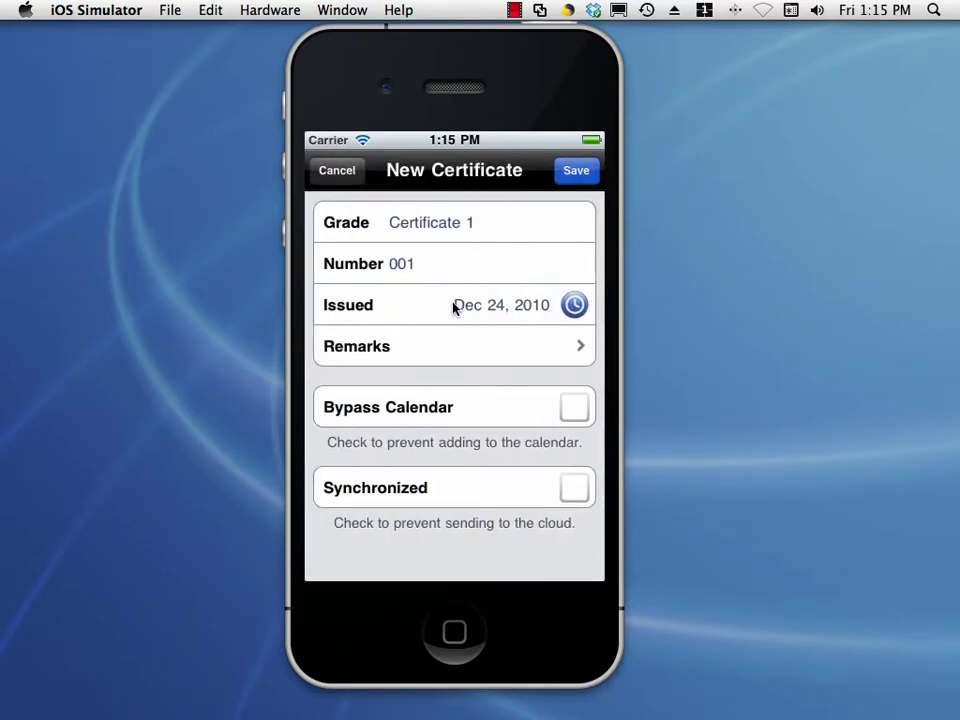
Set the new certificate's issued date to December 22, 2010 and save the date.
click(453, 307)
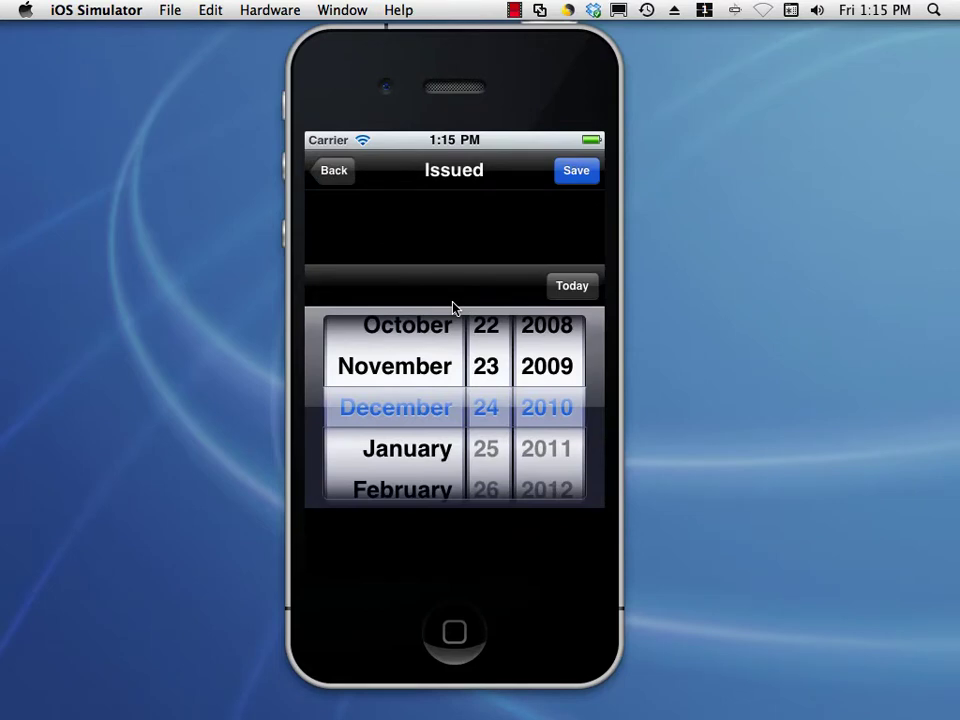
drag(489, 339, 540, 376)
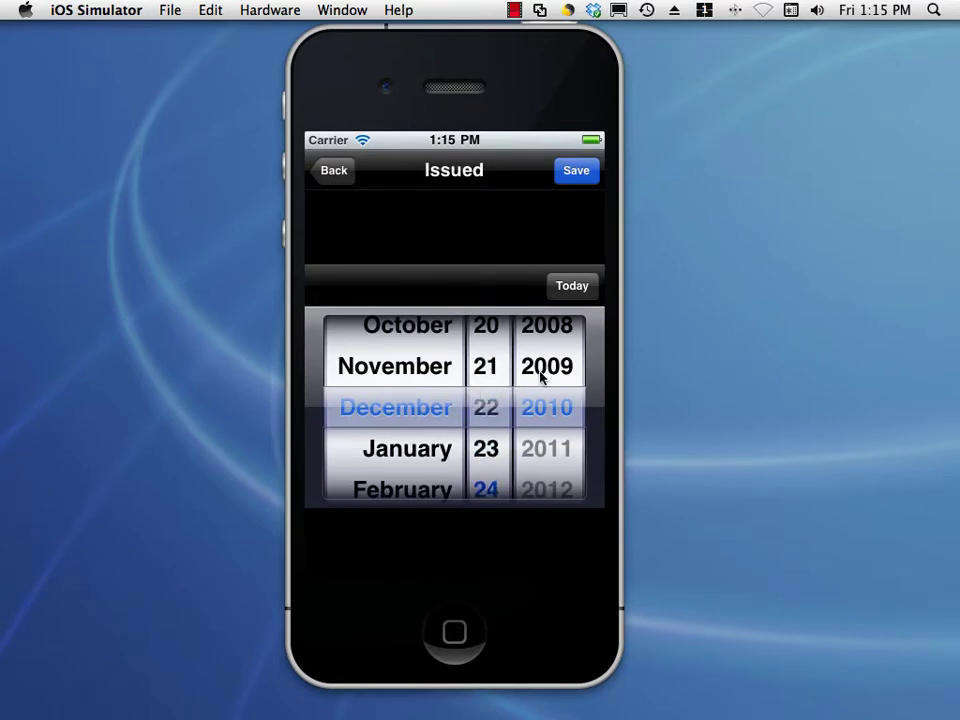
click(490, 334)
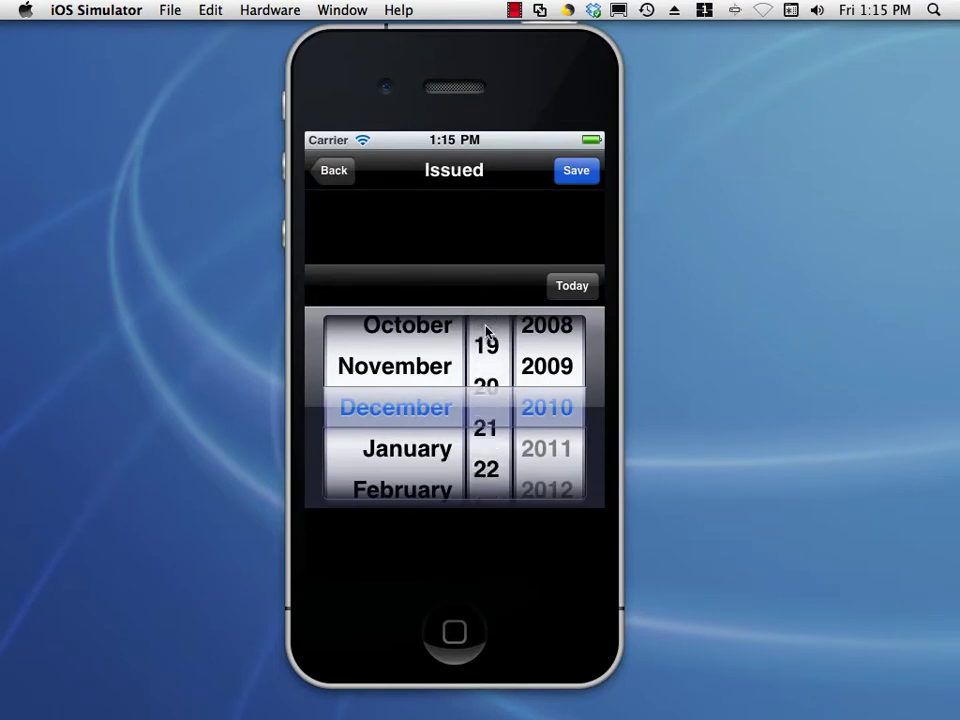
drag(493, 449, 499, 411)
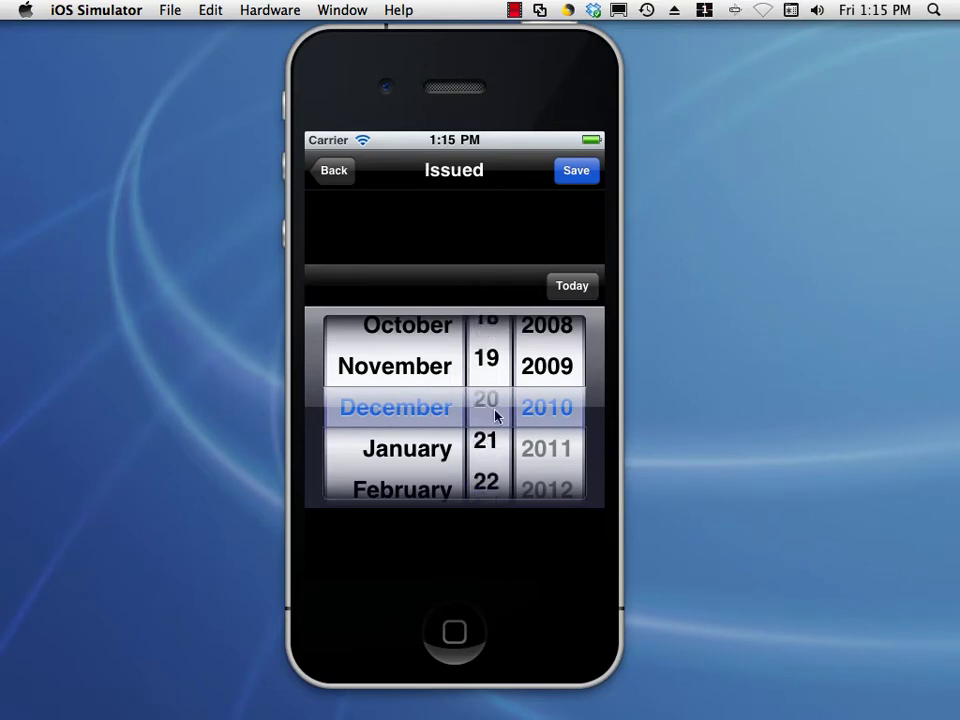
click(493, 330)
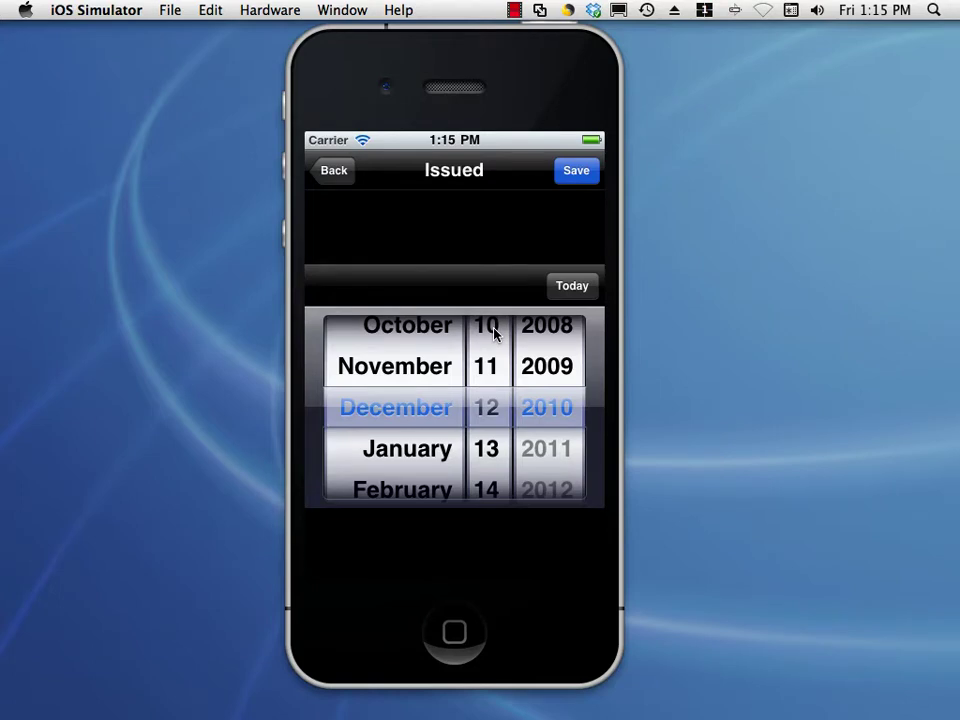
click(575, 294)
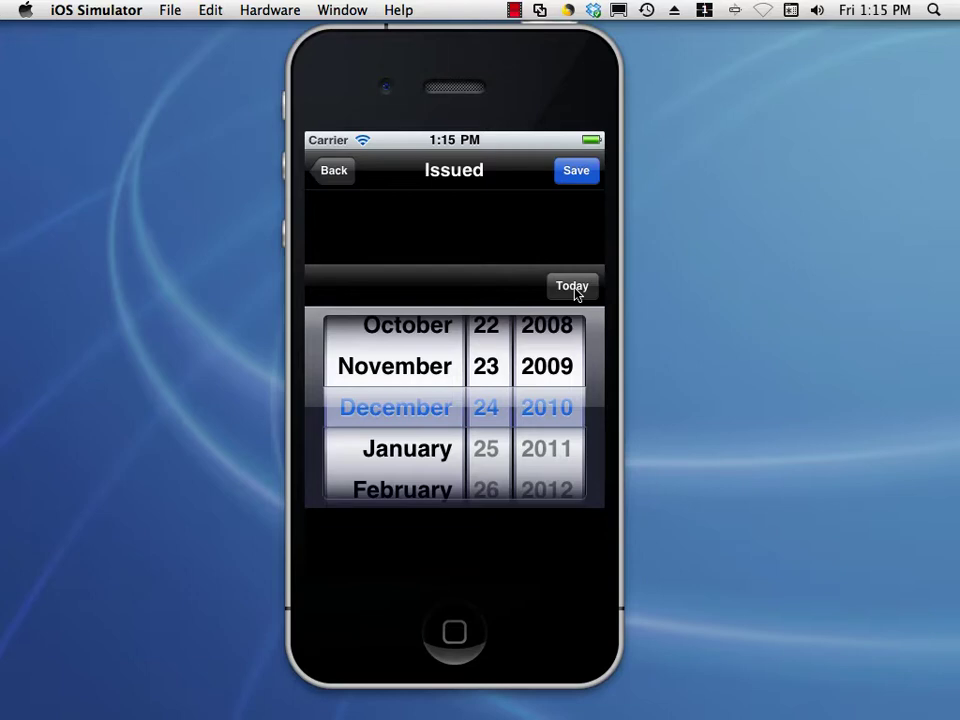
click(489, 326)
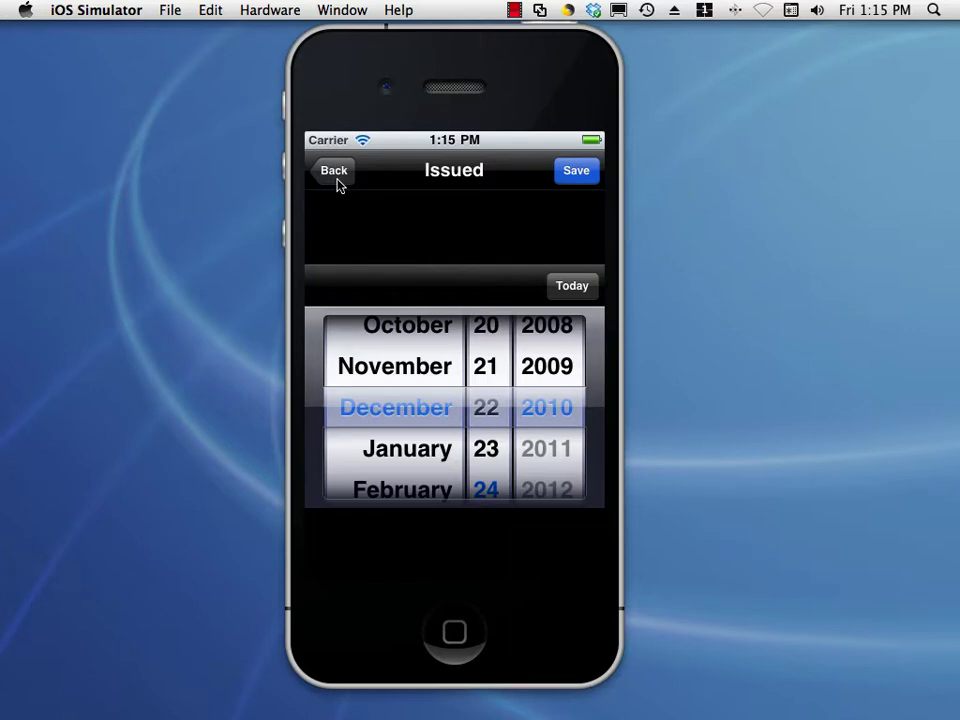
click(576, 177)
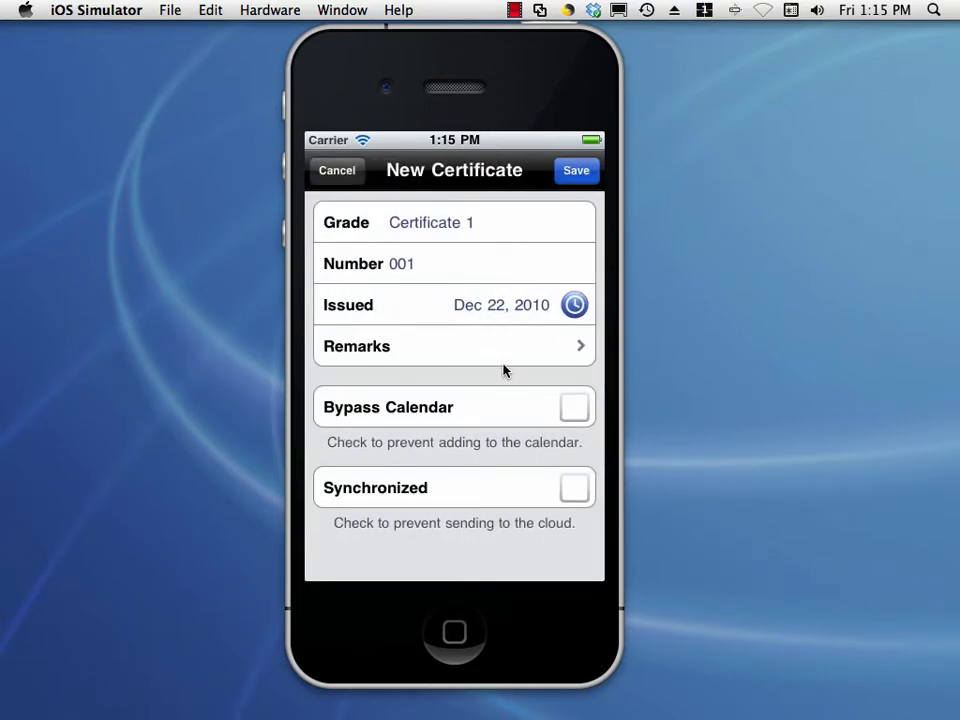
Reset the certificate's issued date to today's date, December 24, 2010.
click(508, 311)
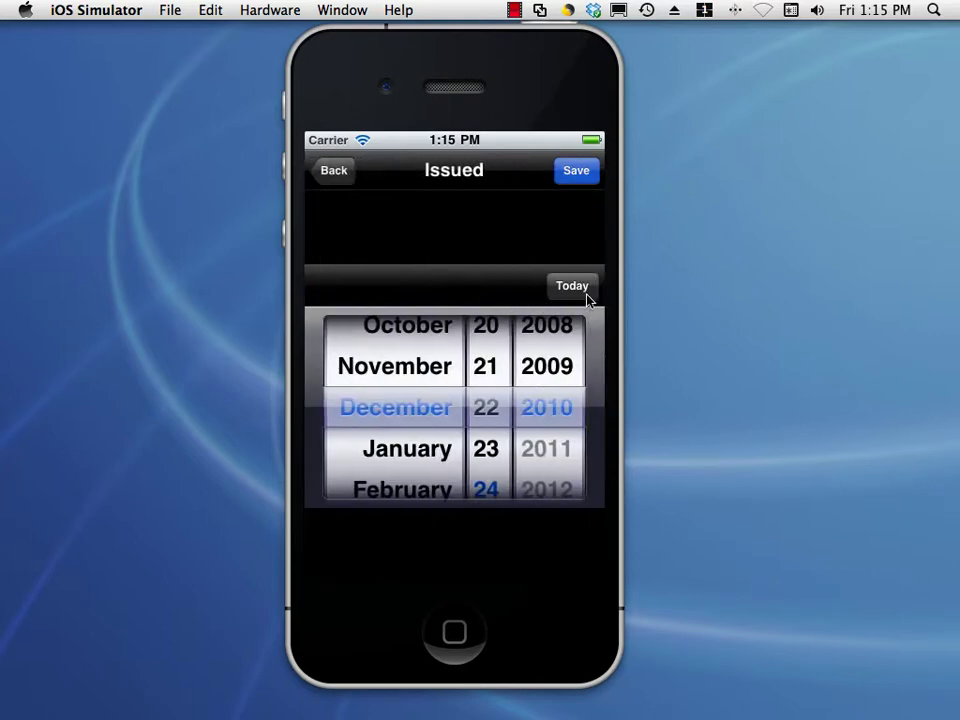
click(587, 297)
click(503, 323)
click(576, 171)
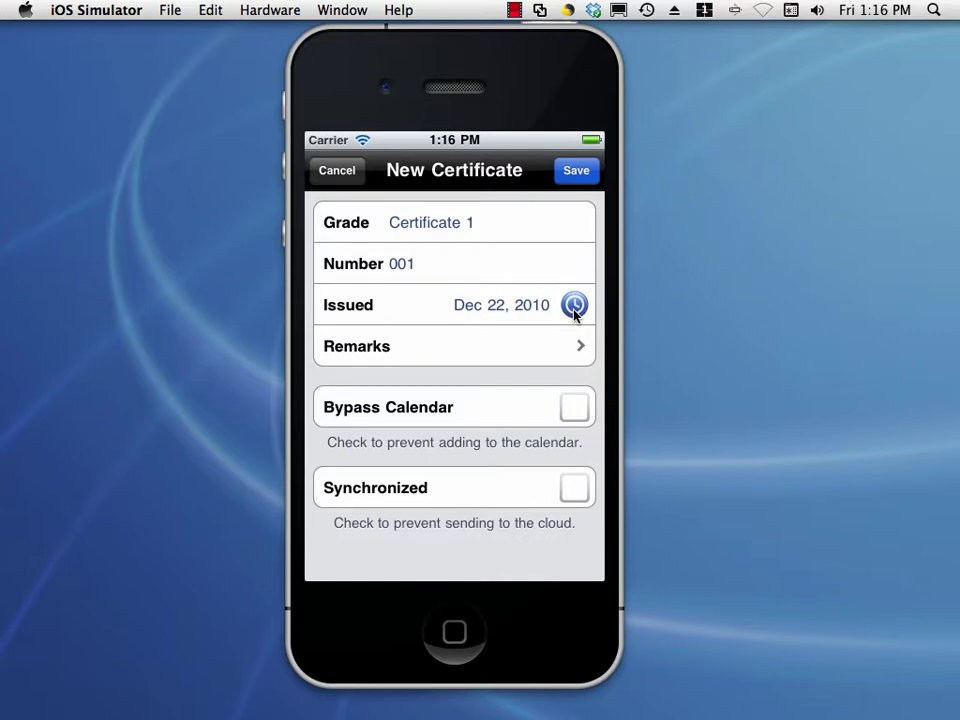
click(574, 310)
Save "This is a sample for the remarks" as the certificate's remarks, and reopen the remarks to review the full text.
click(506, 347)
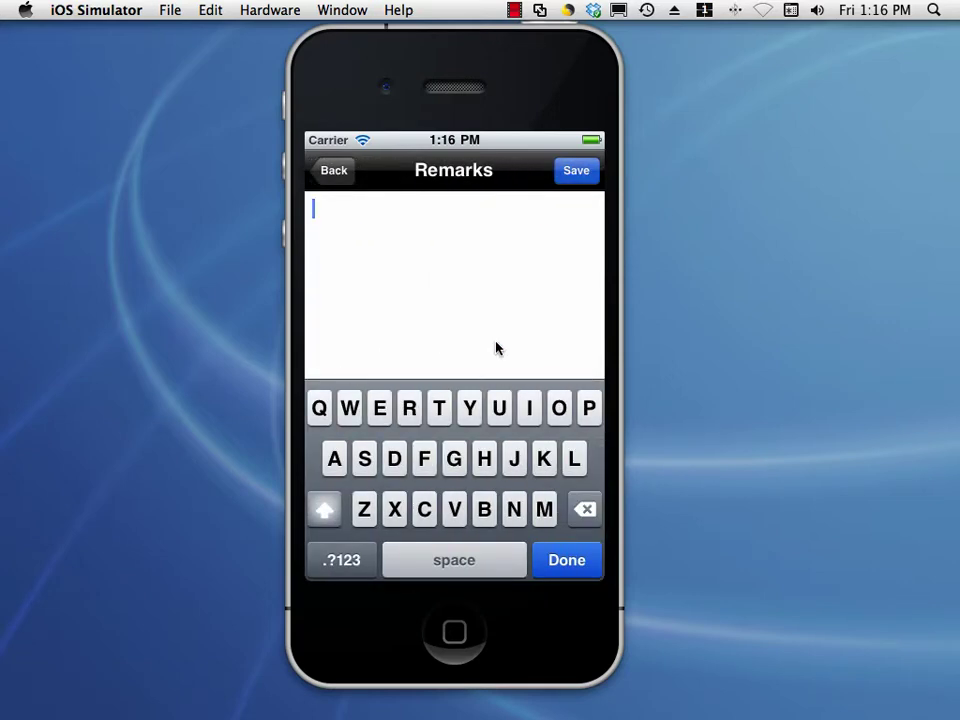
text(Thi sis a)
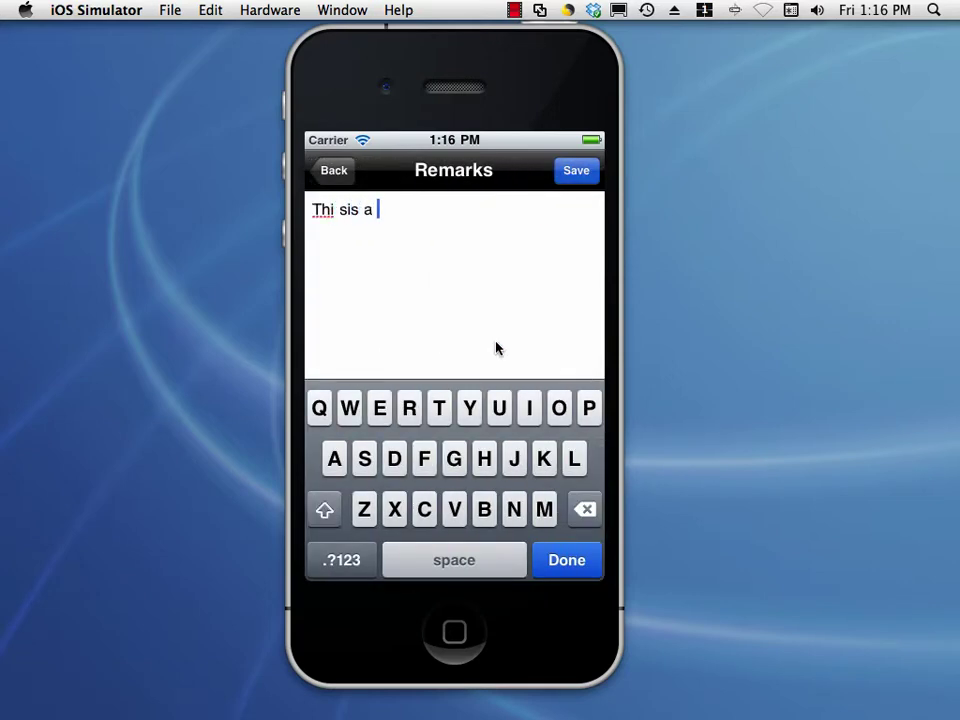
key(BackSpace)
key(BackSpace)
key(BackSpace)
key(BackSpace)
key(BackSpace)
key(BackSpace)
key(BackSpace)
text(s is a sample for t)
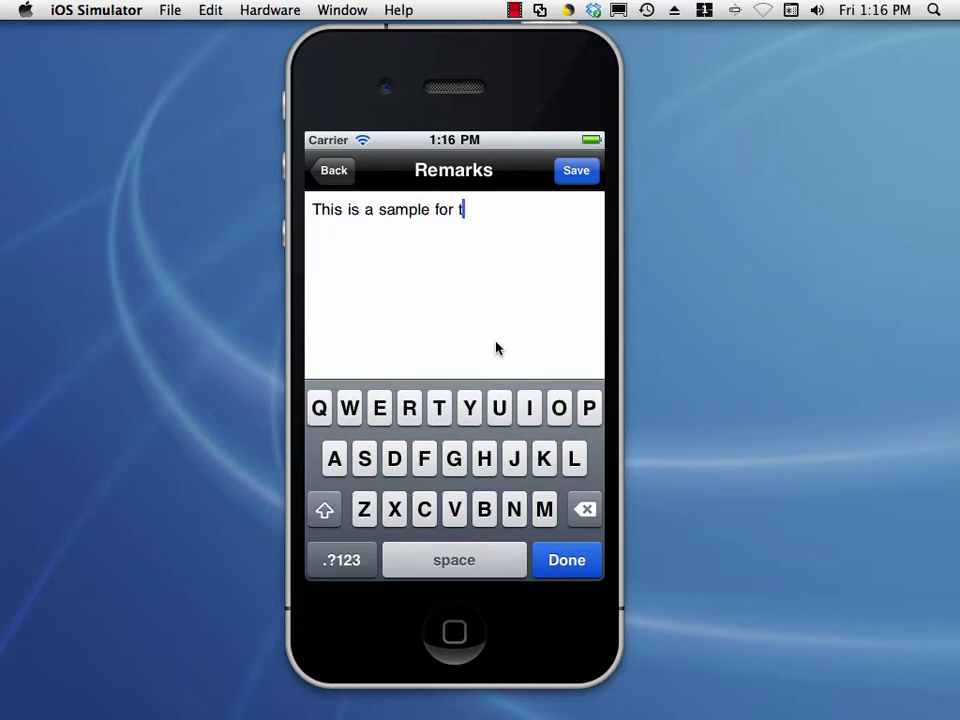
text(he remarks)
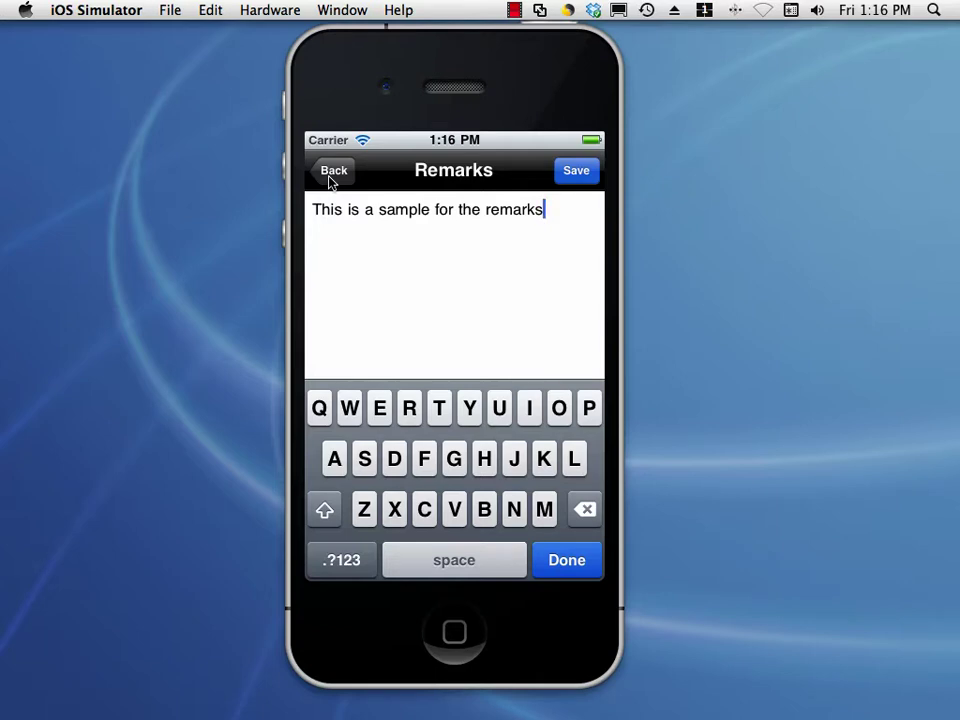
click(590, 174)
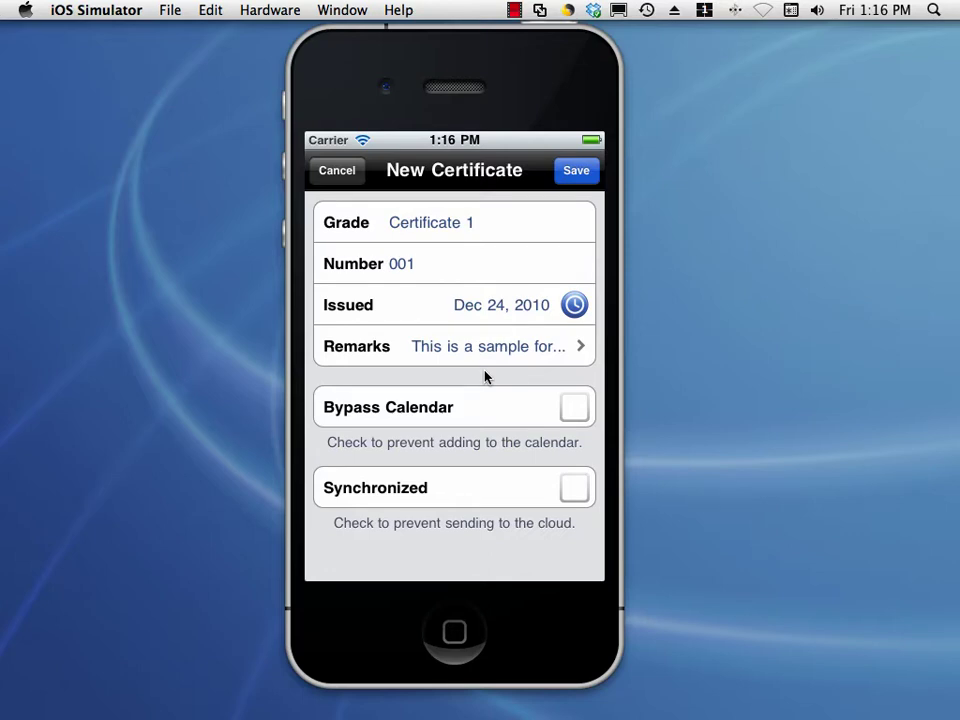
click(504, 347)
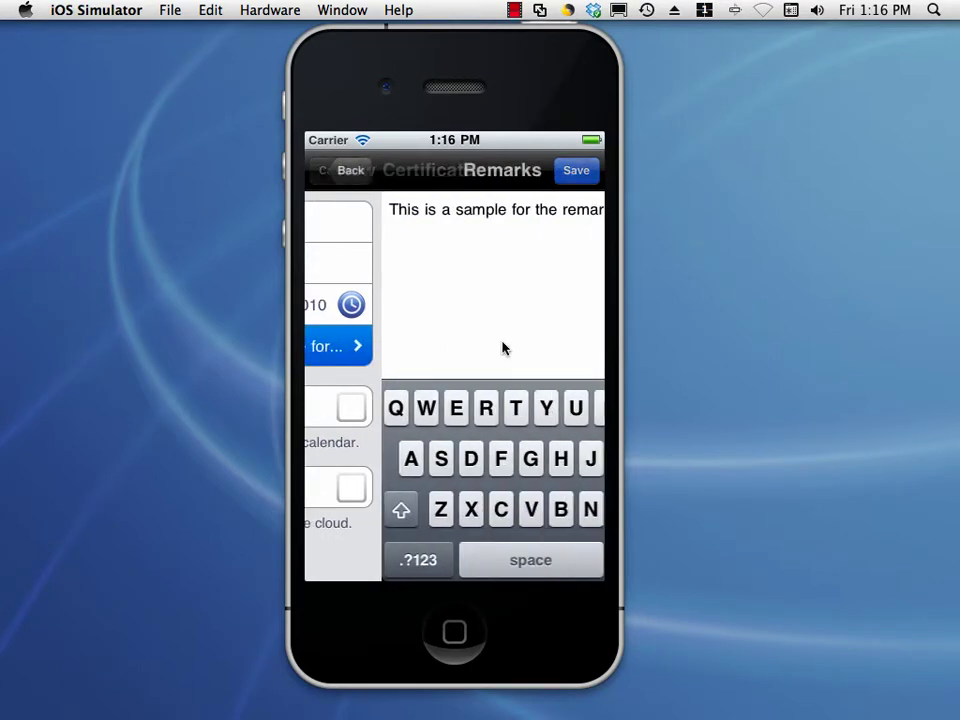
click(334, 171)
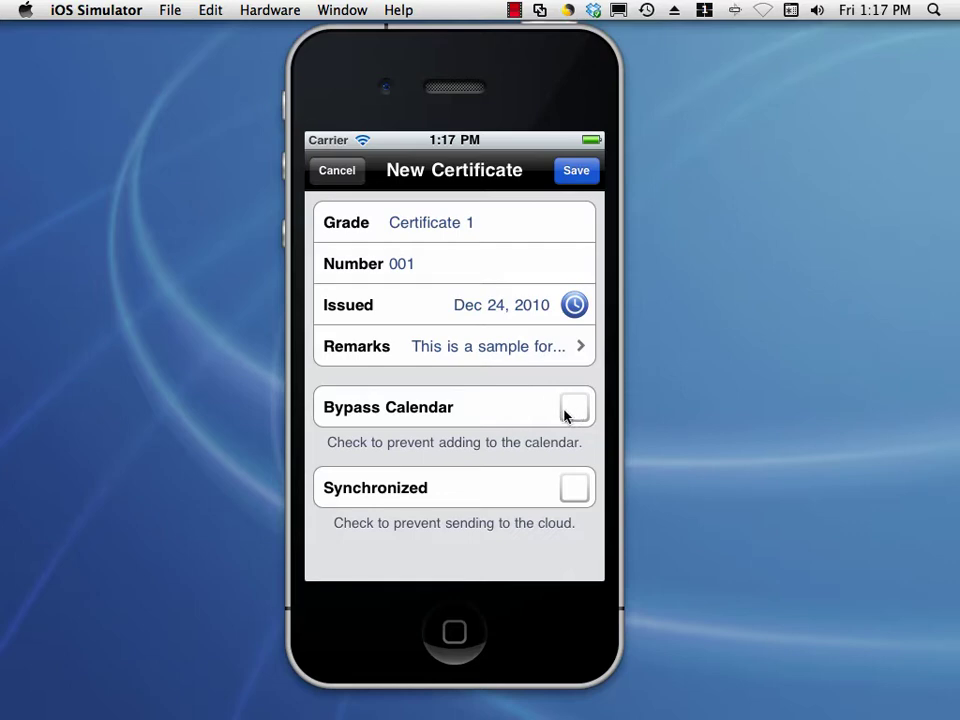
Try the Bypass Calendar option, leave it unchecked, and save the new certificate.
click(469, 405)
click(467, 409)
click(467, 410)
click(575, 174)
click(572, 171)
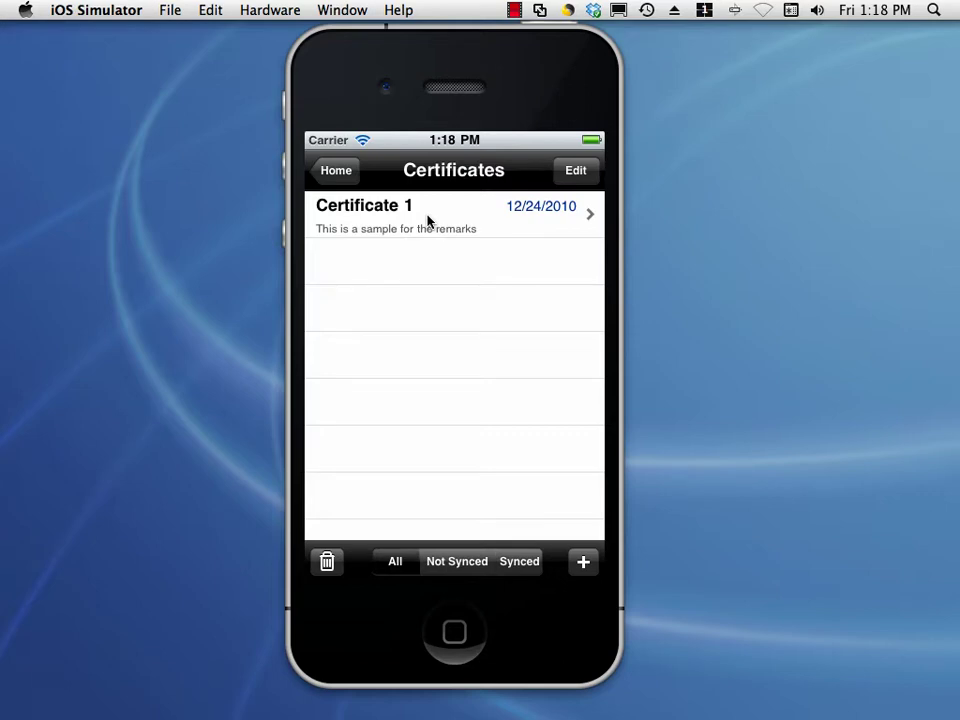
Return to the home screen and sync the logbook.
click(342, 176)
click(332, 171)
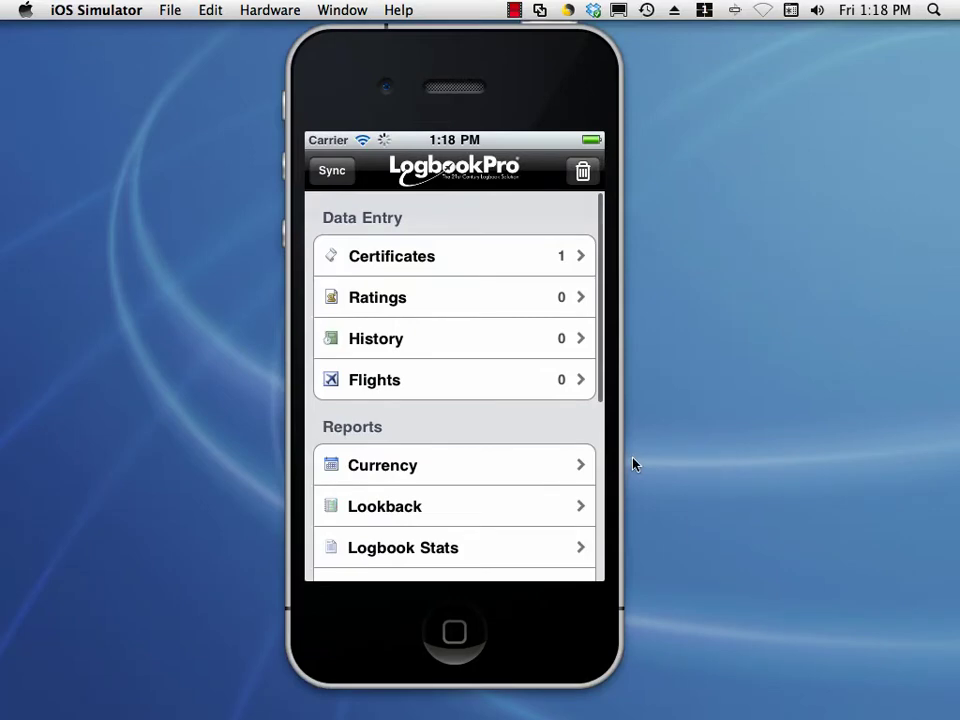
Reopen Certificate 1 from the certificates list, clear its Synchronized option, and save it.
click(491, 266)
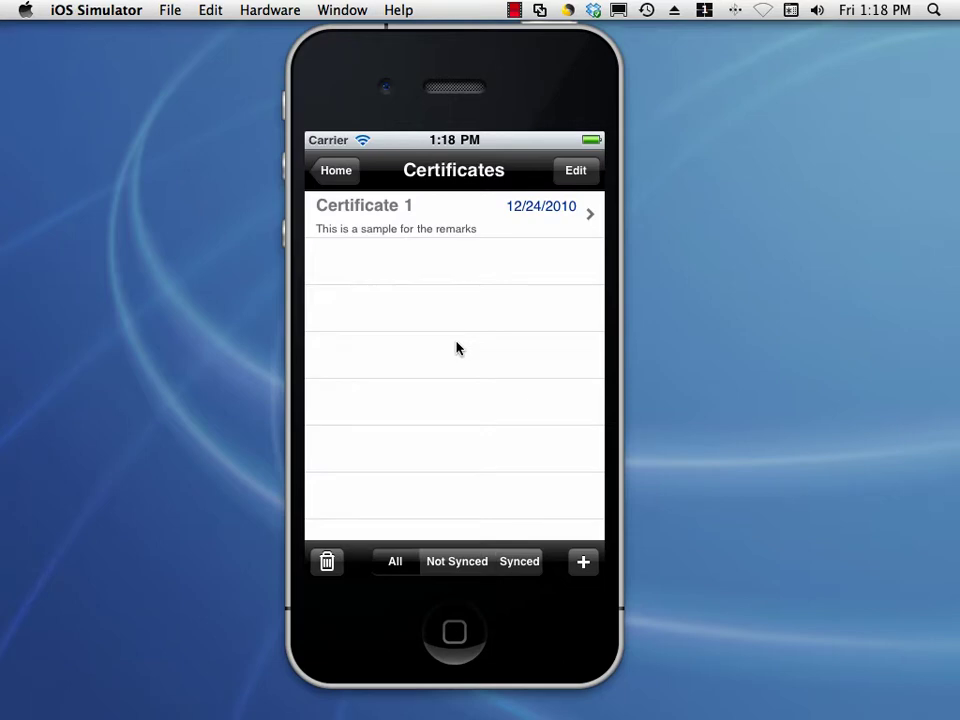
click(474, 219)
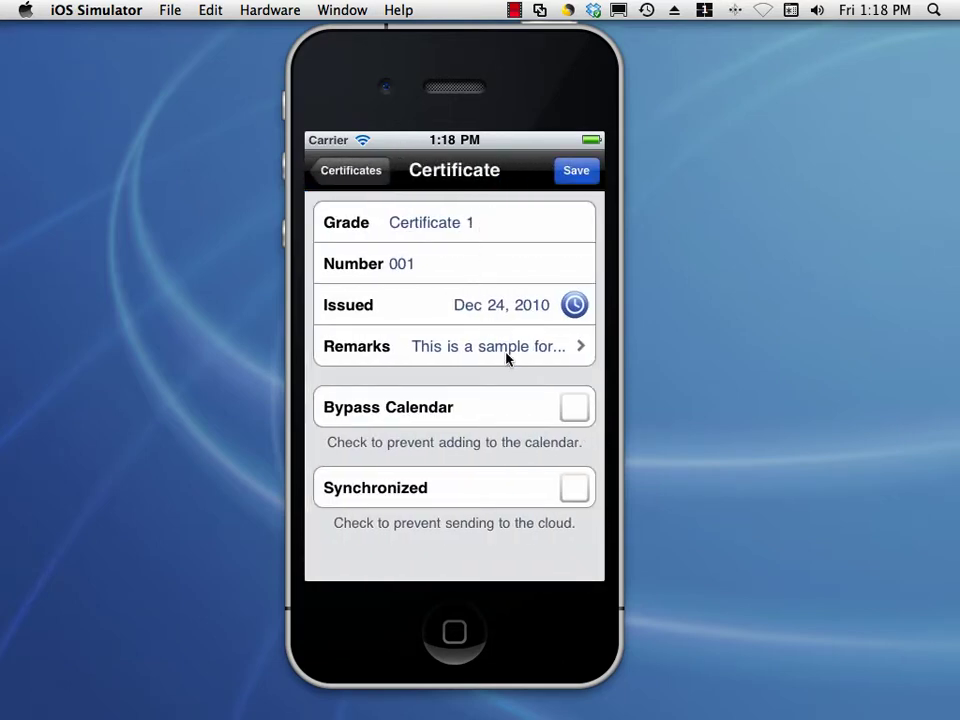
click(573, 176)
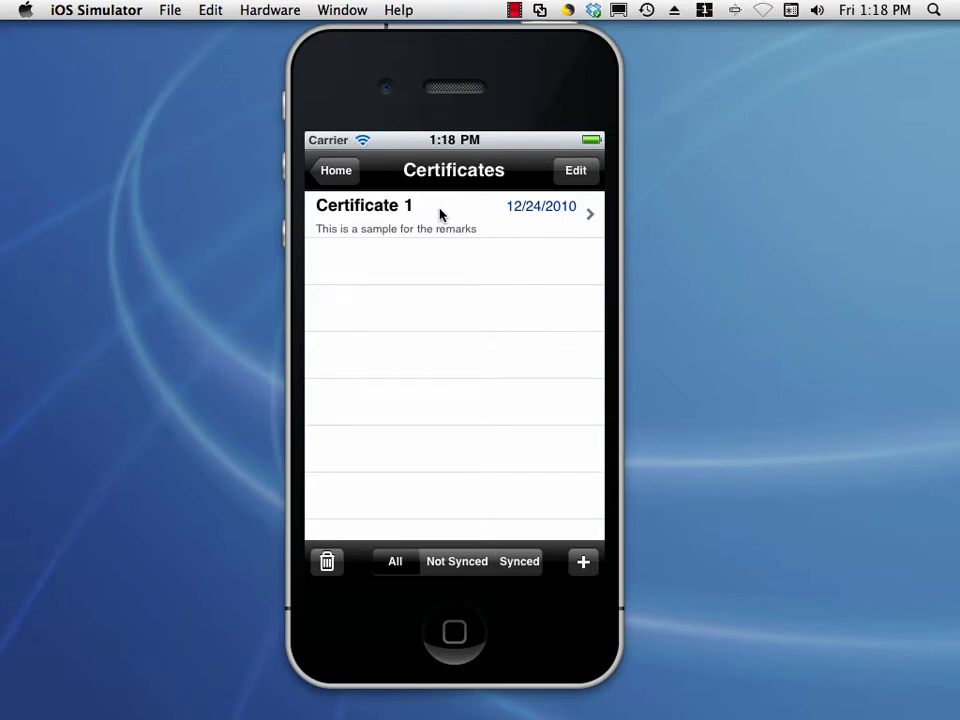
Mark Certificate 1 as Synchronized to prevent sending it to the cloud, and save it.
click(440, 215)
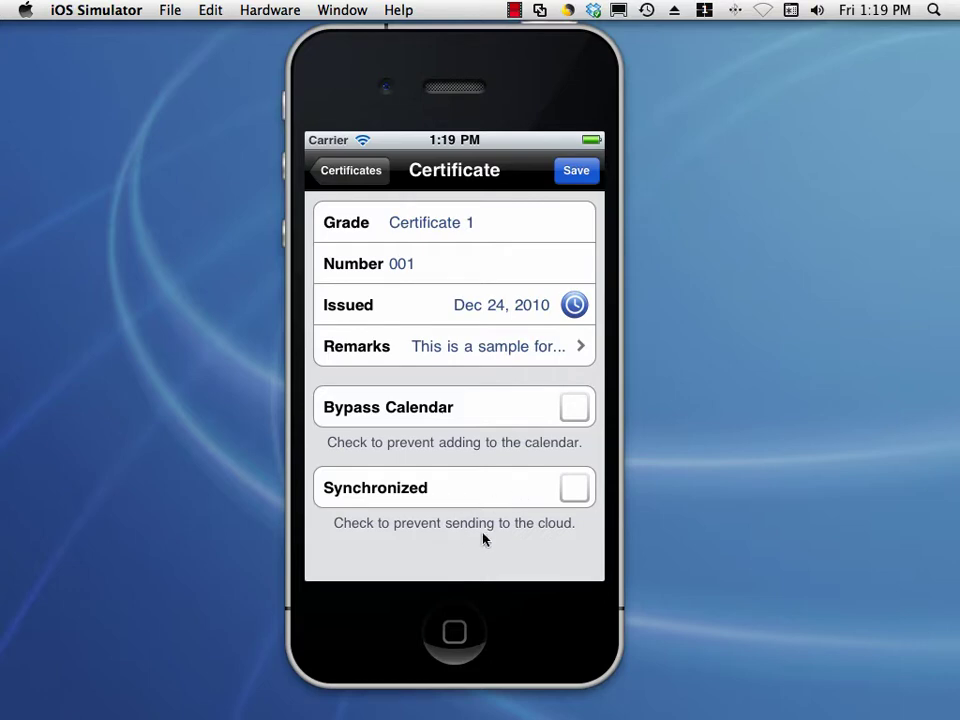
click(574, 488)
click(576, 172)
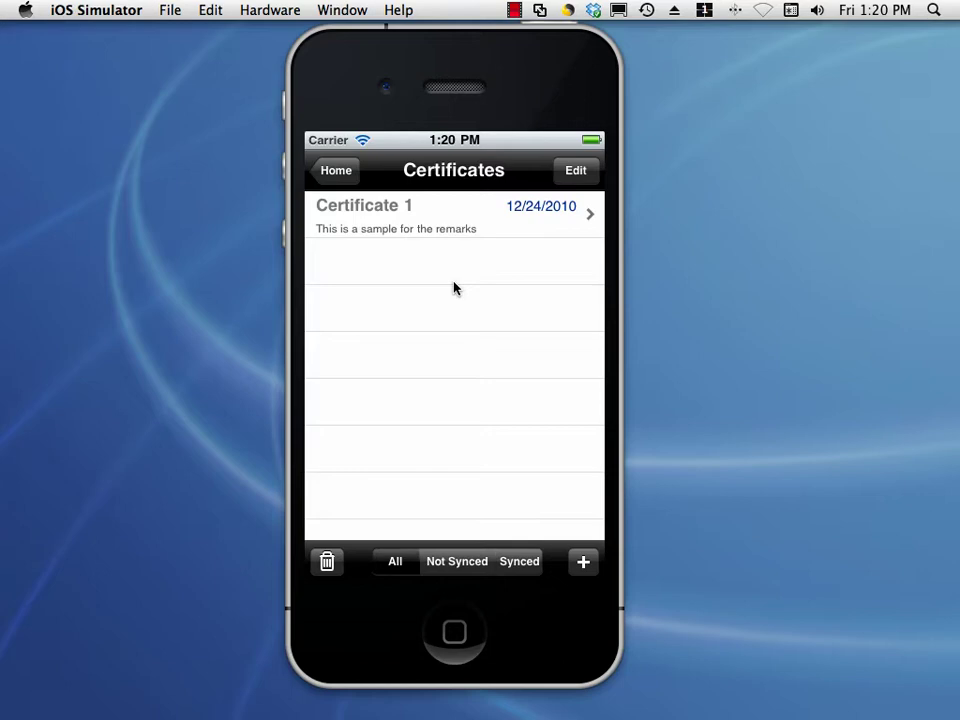
Reopen Certificate 1, toggle its Synchronized option off and back on, and save it.
click(428, 221)
click(557, 494)
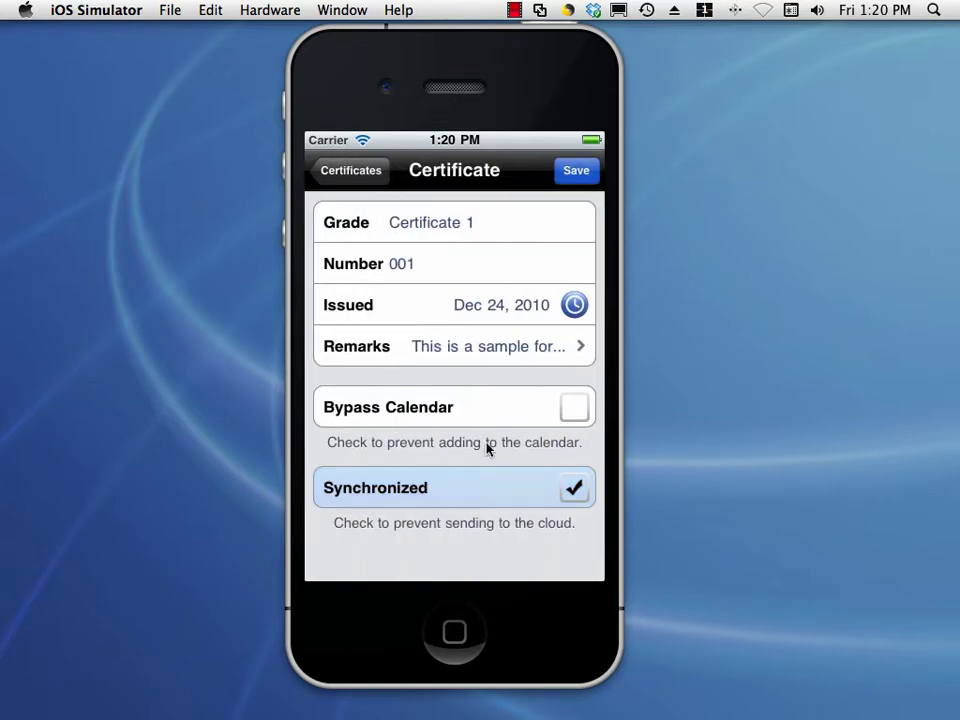
click(540, 484)
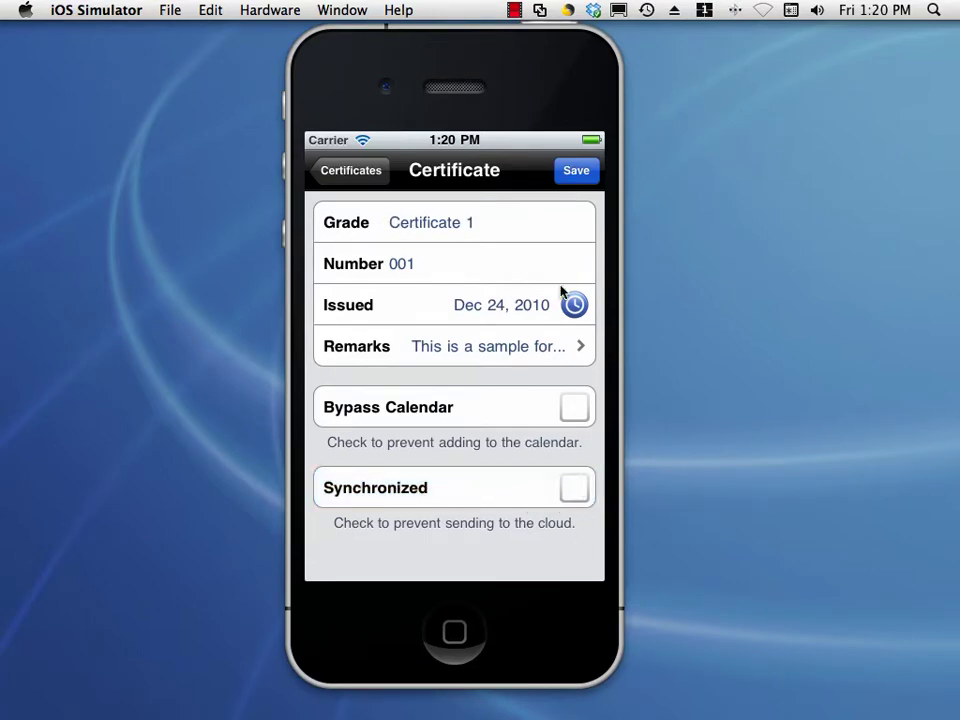
click(503, 494)
click(574, 170)
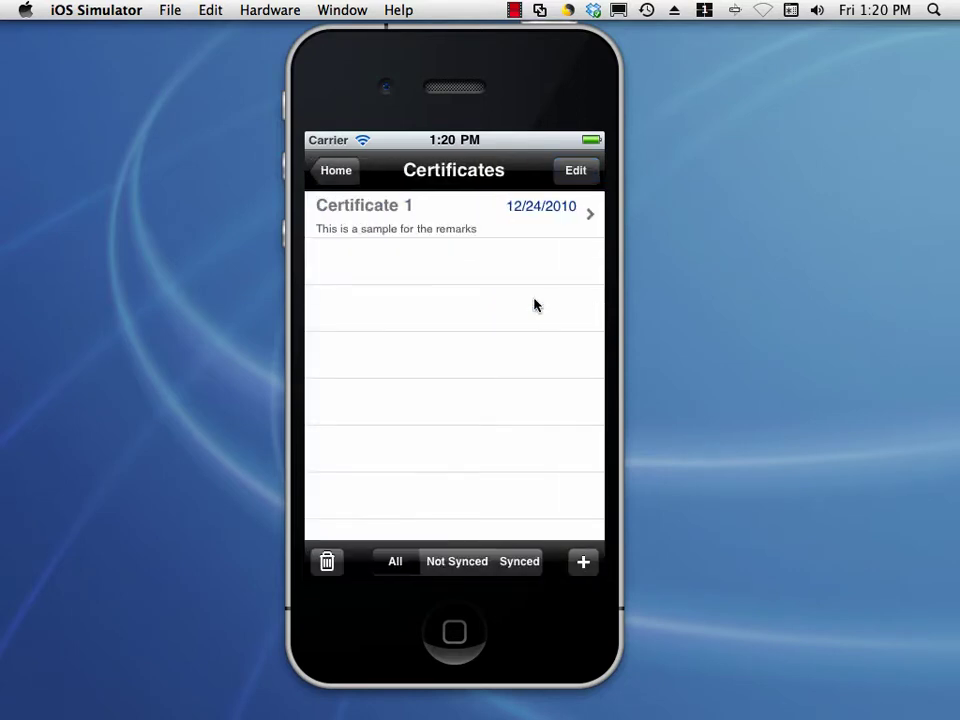
Add a new certificate with grade Cert 2 and number 002, and save it.
click(584, 563)
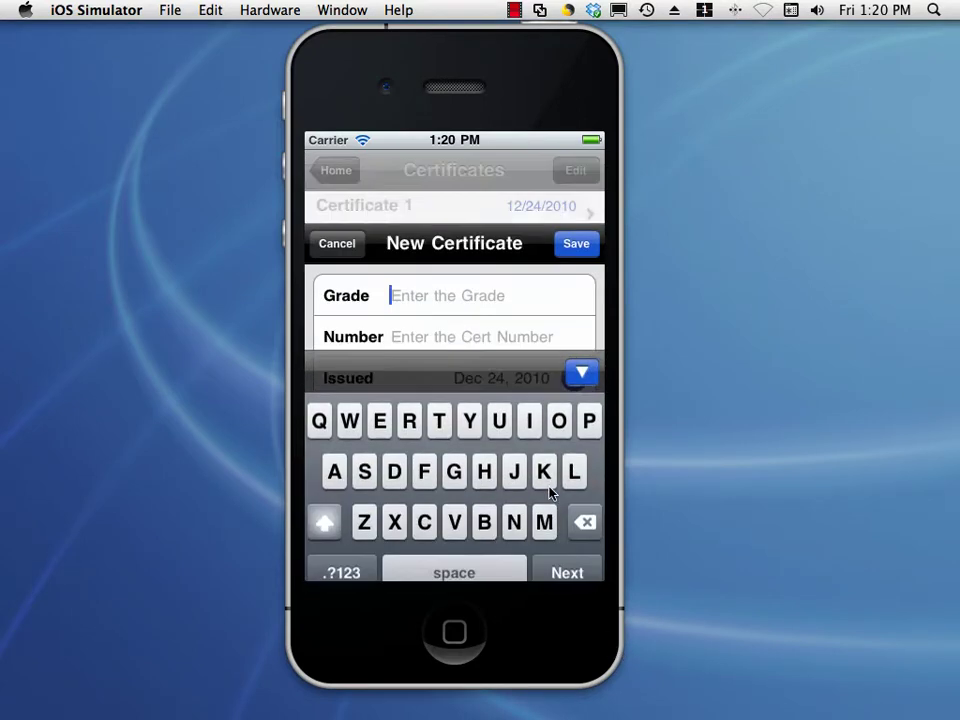
text(Cert 2)
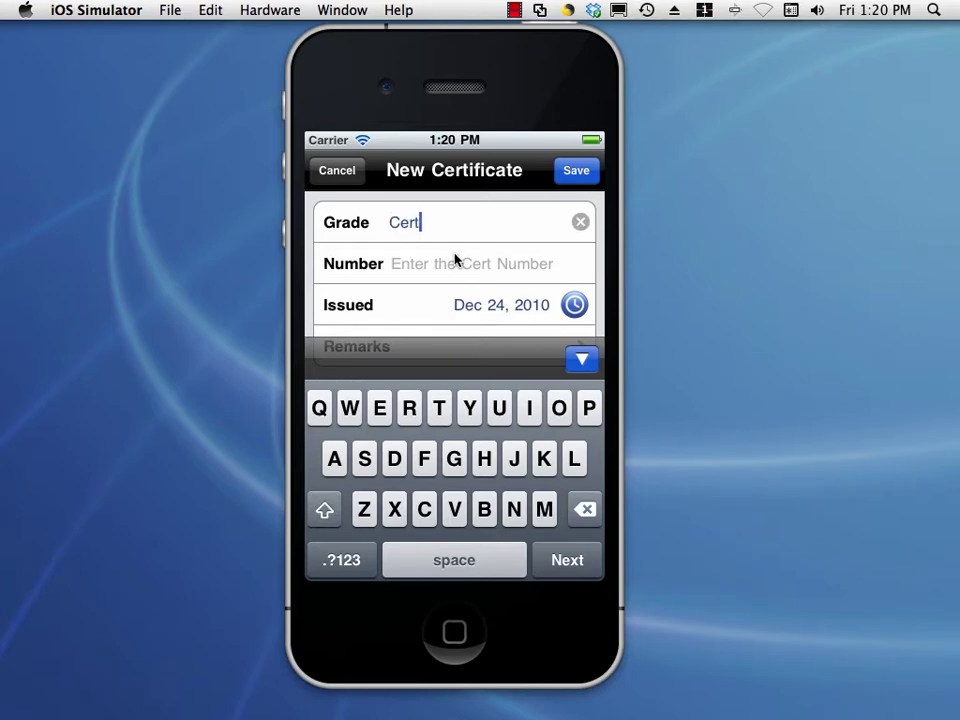
click(455, 272)
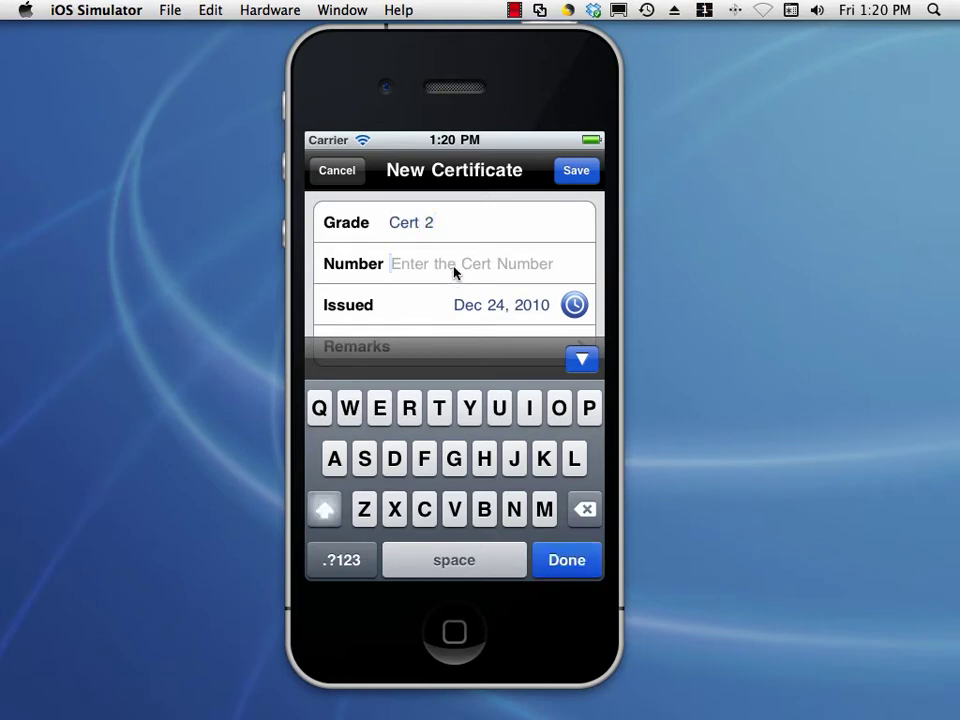
text(002)
click(577, 171)
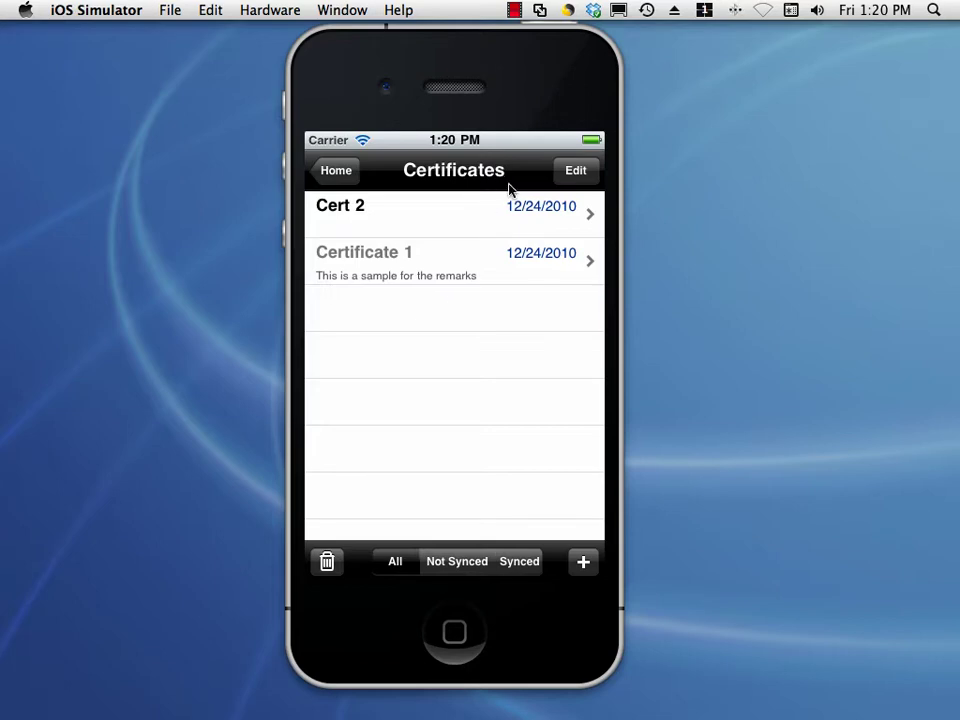
Put the certificates list in edit mode, reveal the delete option for Cert 2, and leave editing without deleting.
click(572, 171)
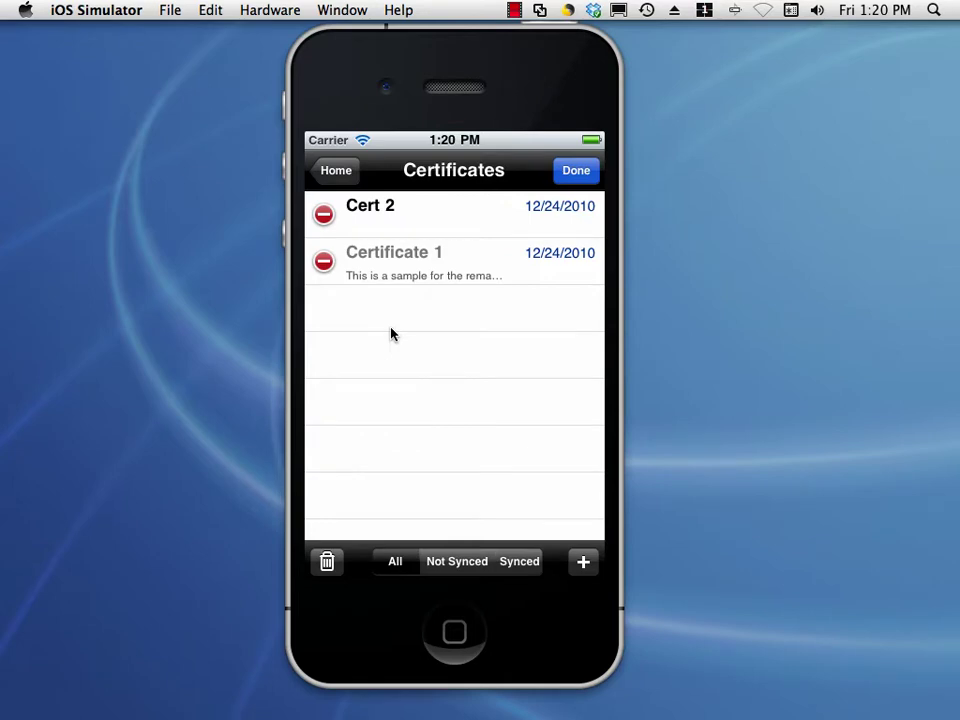
click(575, 181)
click(574, 180)
click(324, 215)
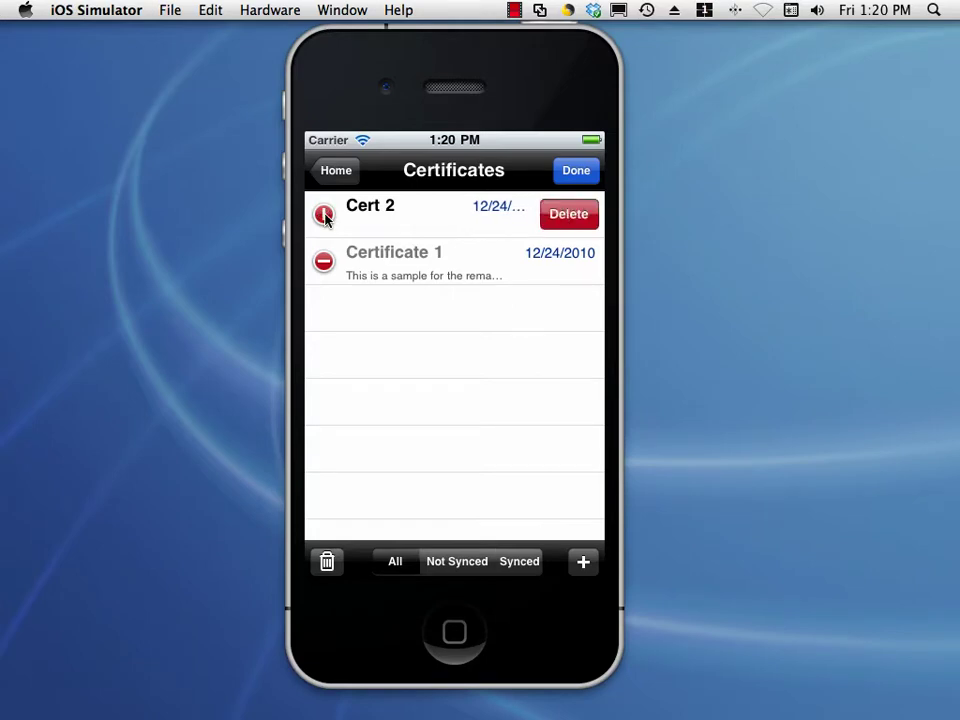
click(572, 176)
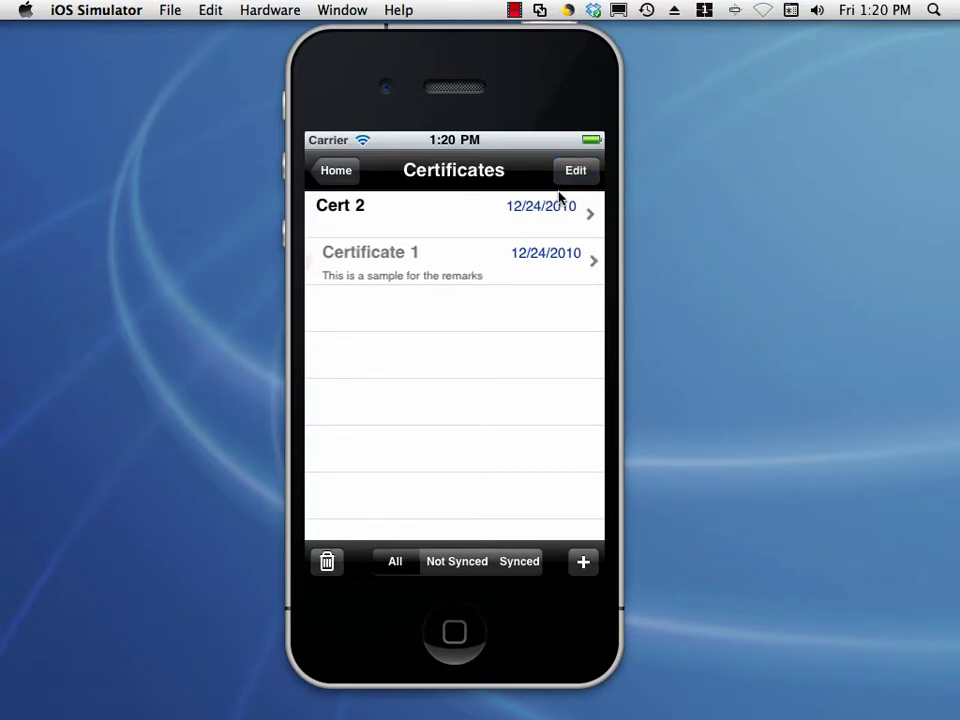
Reveal the delete option on the Cert 2 row with a swipe in each direction, dismissing it without deleting.
drag(456, 213, 737, 208)
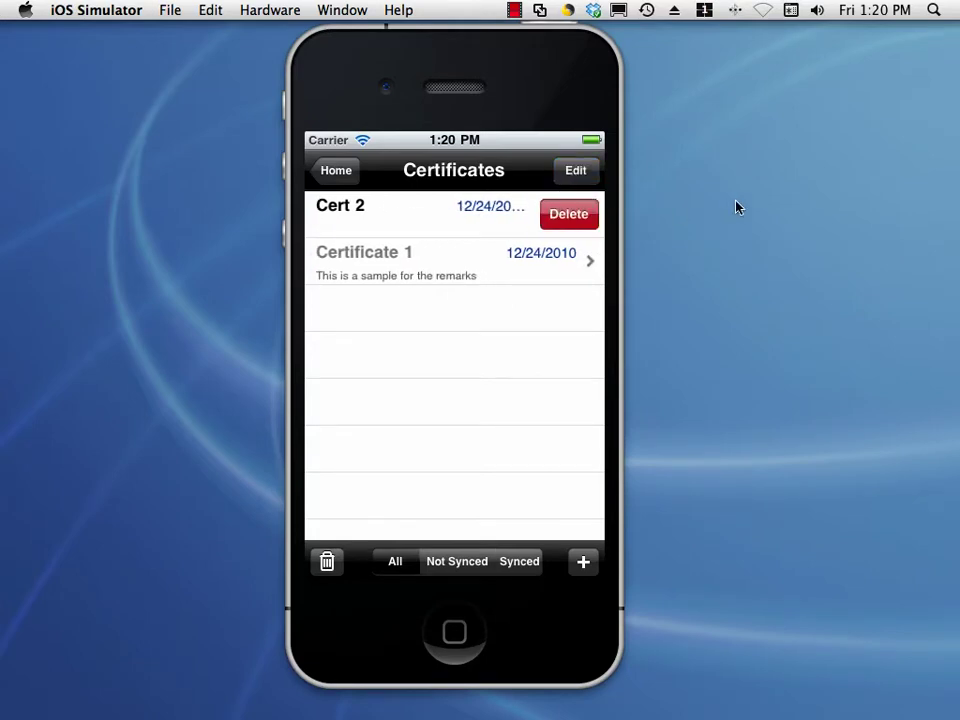
click(474, 221)
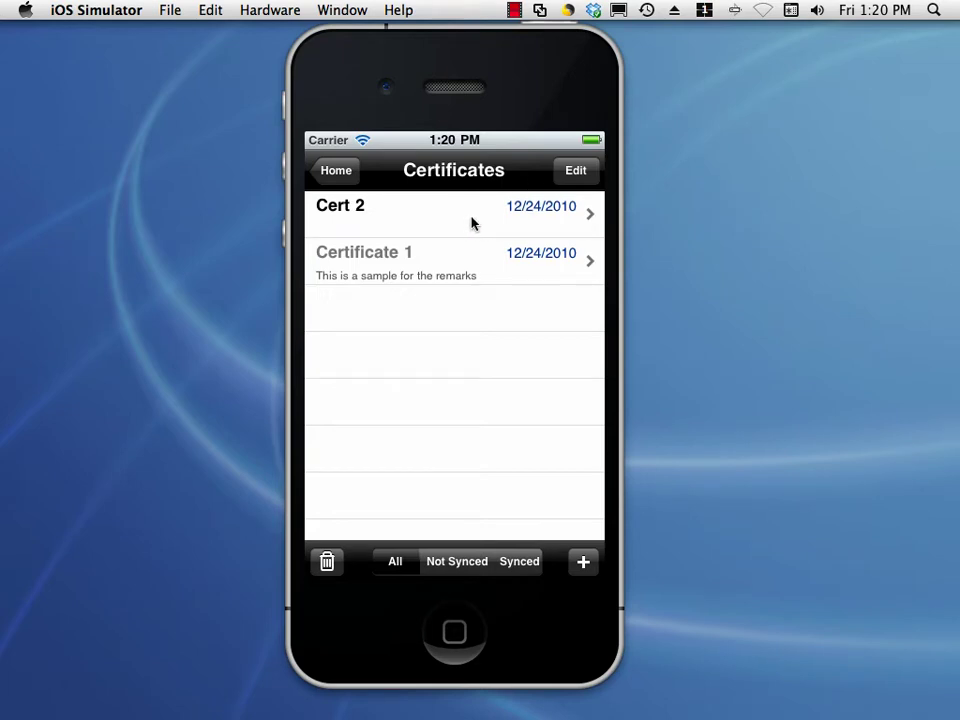
drag(489, 216, 238, 211)
click(484, 217)
Reveal and dismiss the swipe-to-delete option on Certificate 1 and on Cert 2, keeping both certificates.
drag(455, 268, 553, 264)
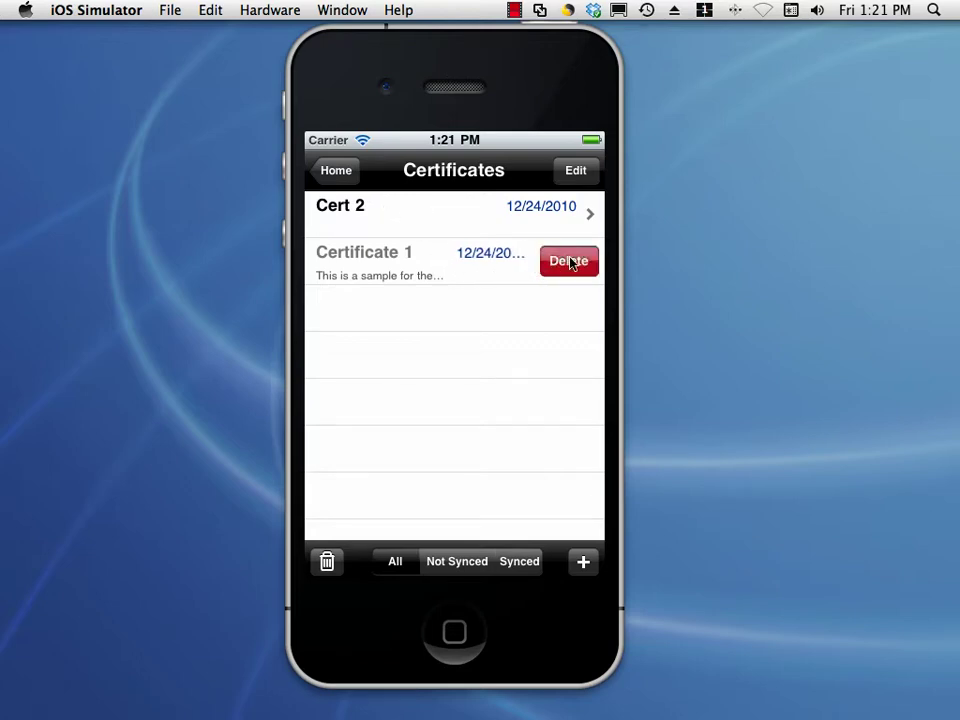
click(478, 289)
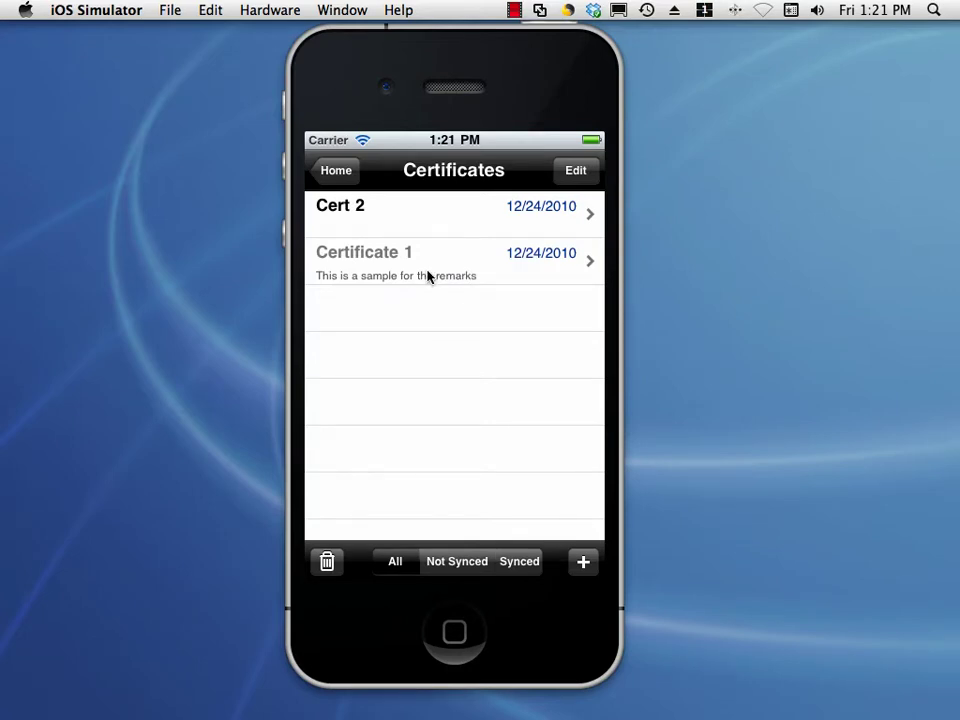
drag(438, 222, 526, 215)
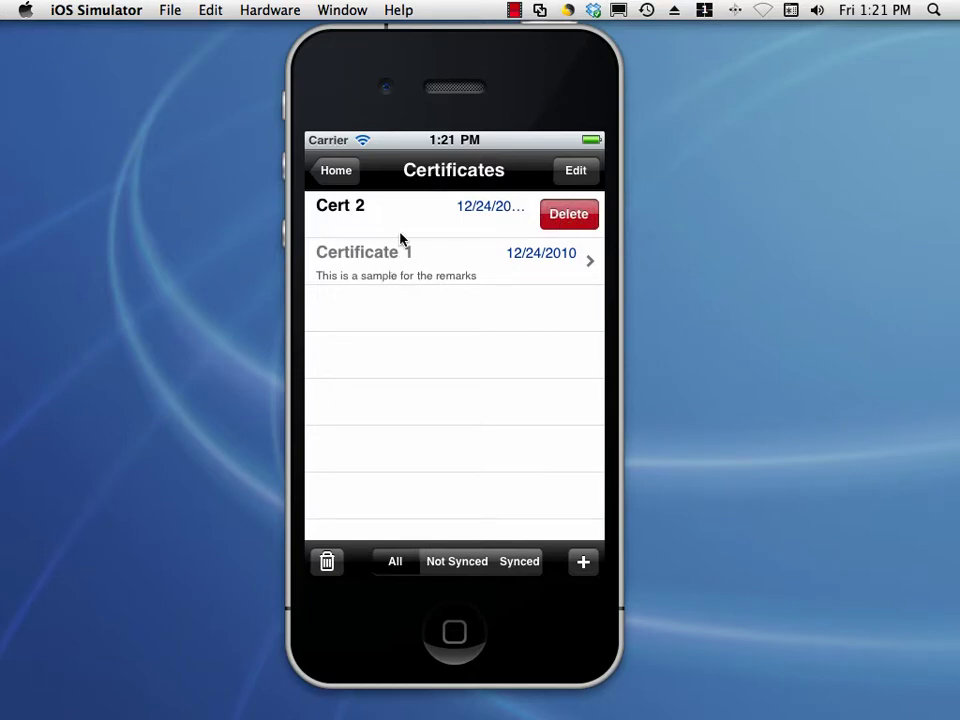
click(437, 306)
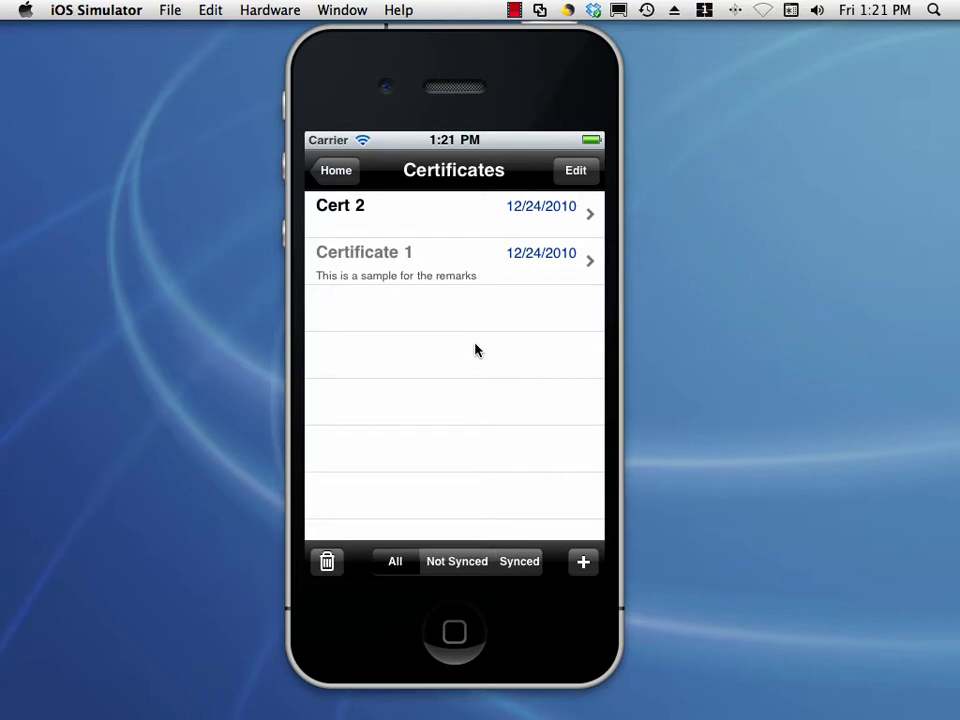
Clear the Synchronized option of Certificate 1, save it, and reveal its swipe-to-delete option without deleting.
click(463, 268)
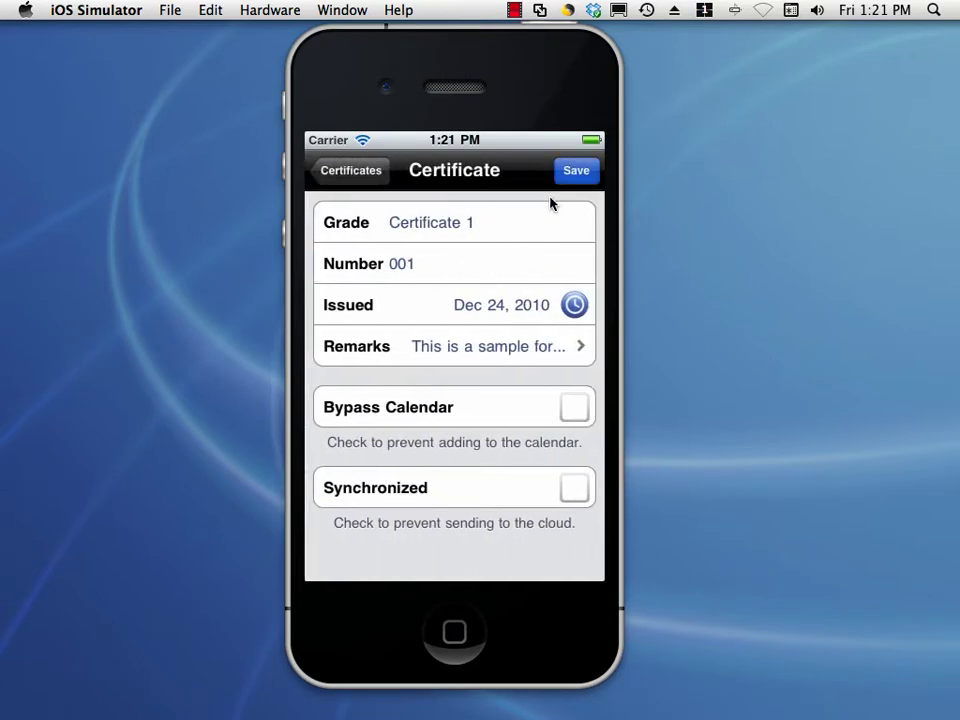
click(585, 175)
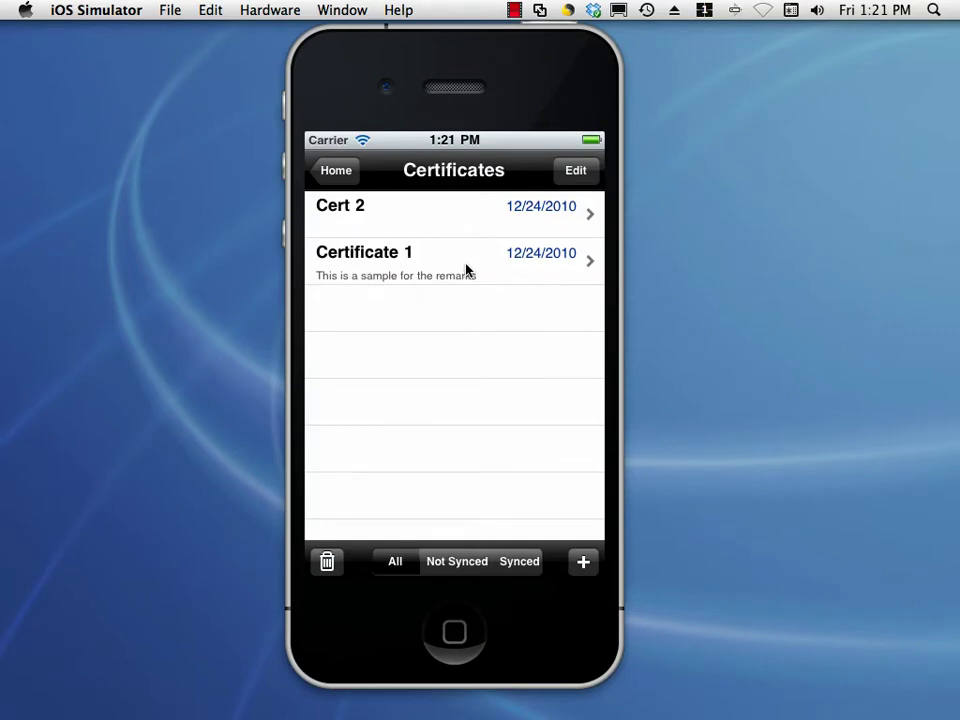
drag(467, 268, 553, 264)
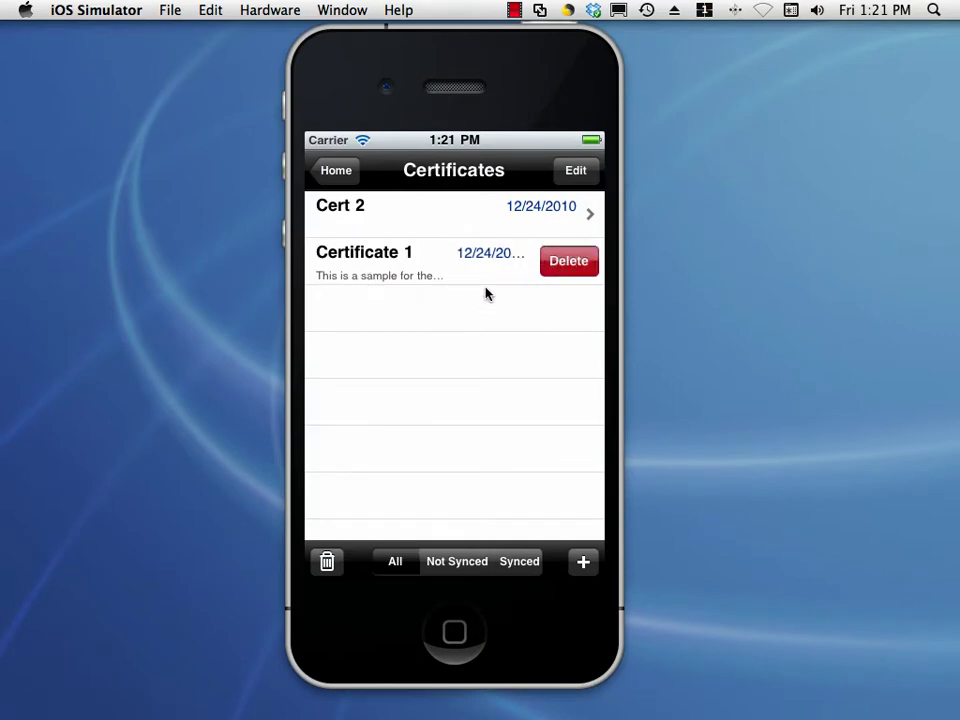
click(453, 270)
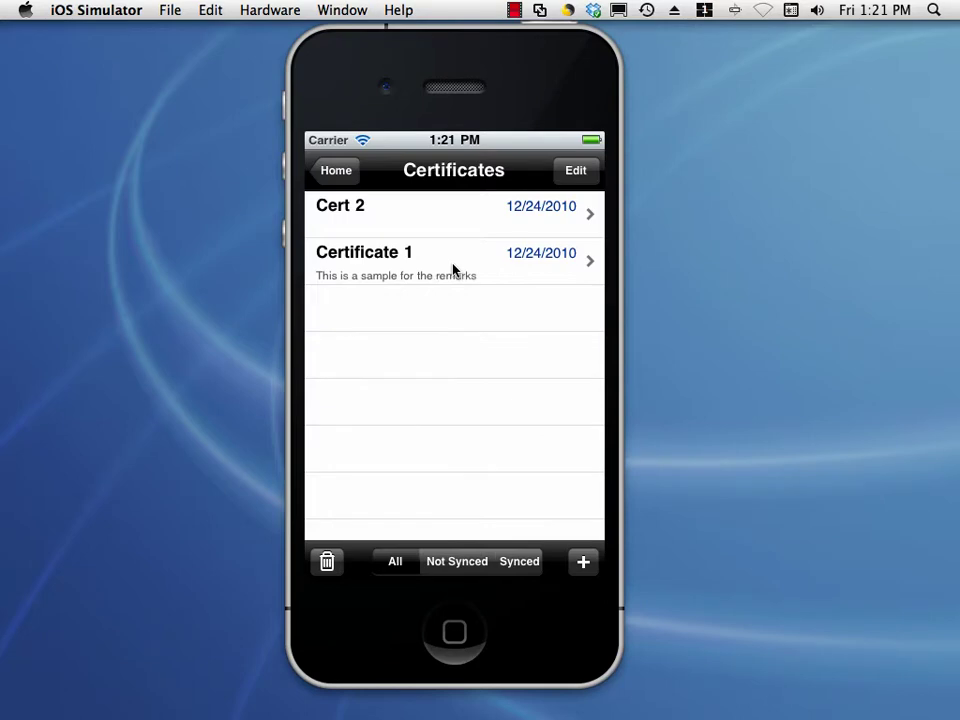
Mark Certificate 1 as Synchronized again and save it.
click(453, 270)
click(572, 489)
click(580, 170)
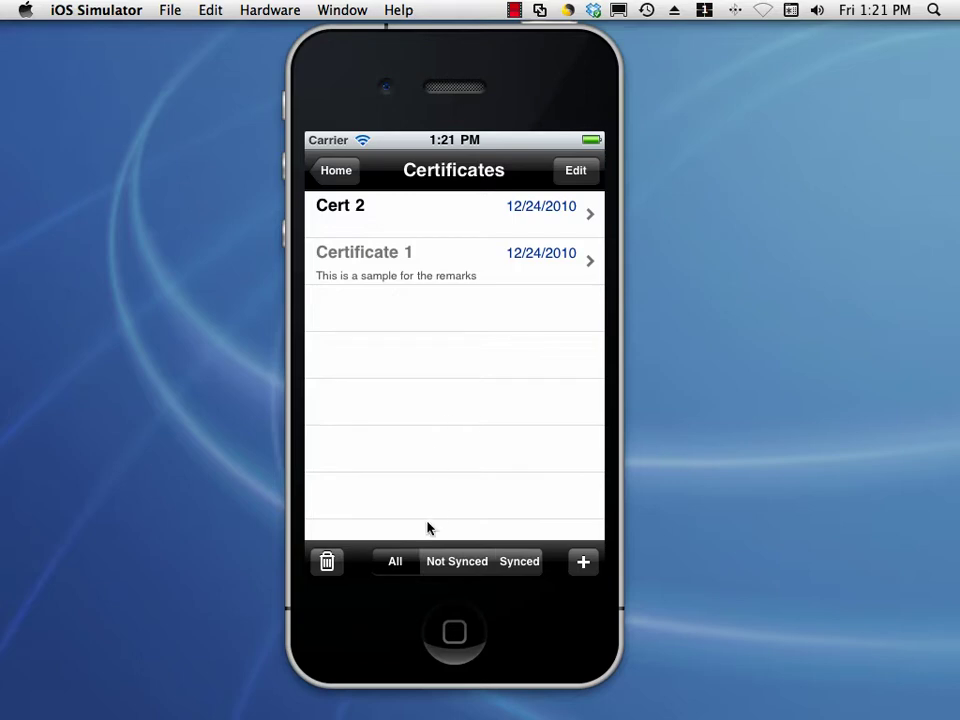
Filter the certificates list by Not Synced and by Synced, and return to showing all certificates.
drag(448, 454, 466, 346)
click(474, 562)
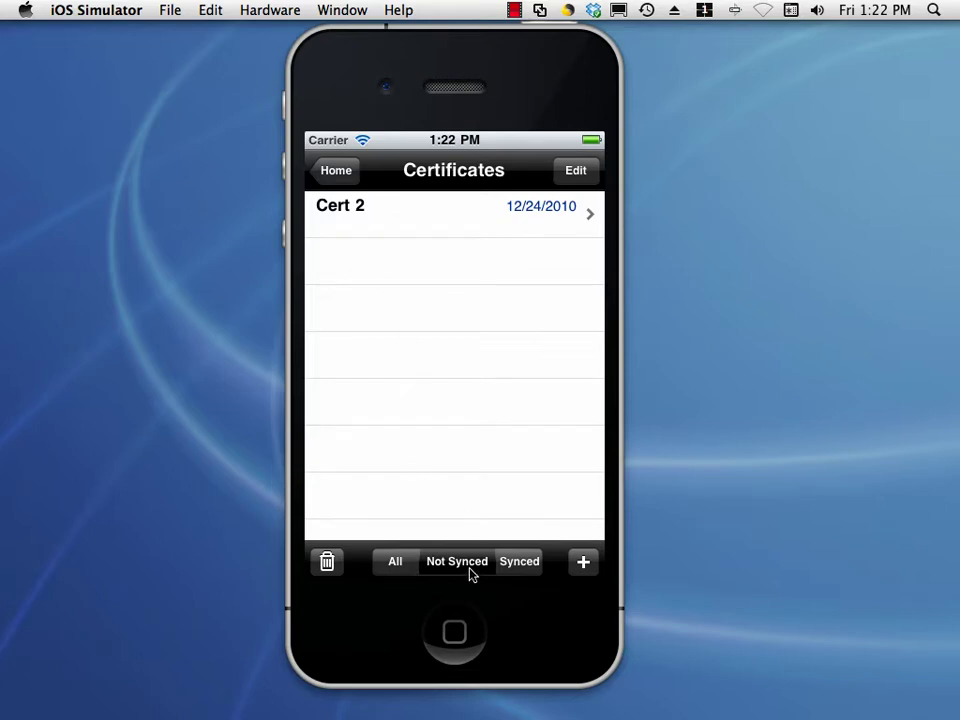
click(516, 566)
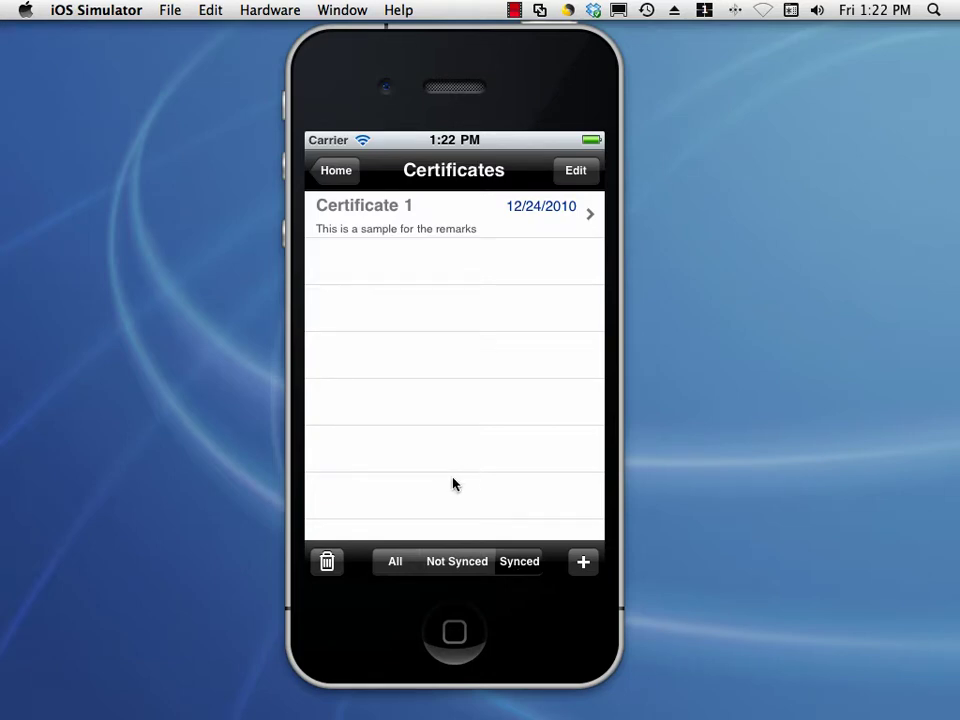
click(455, 561)
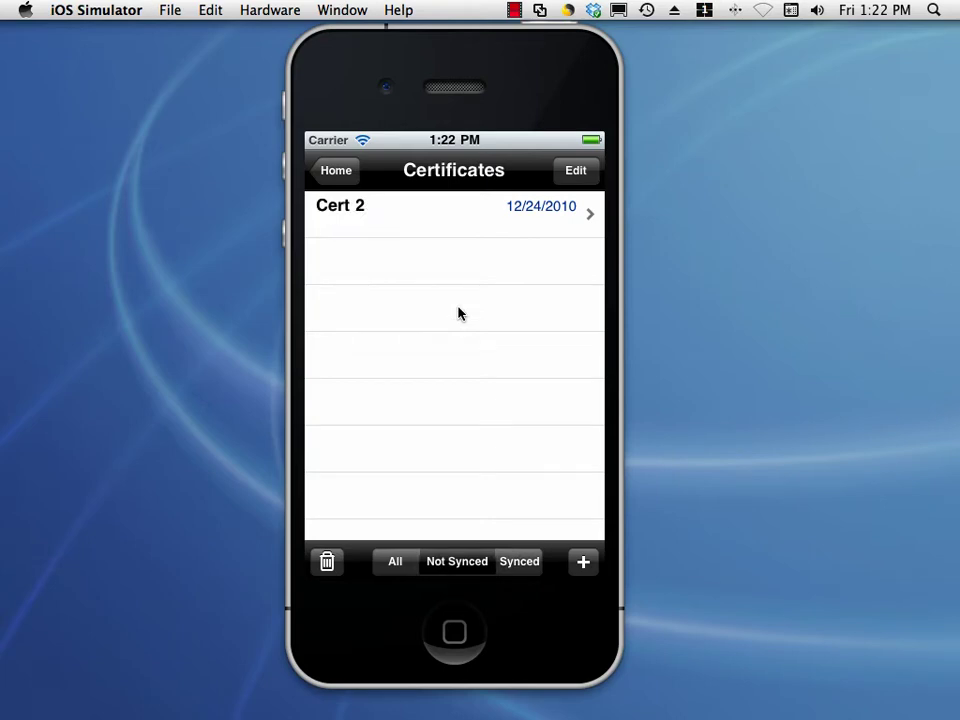
click(395, 561)
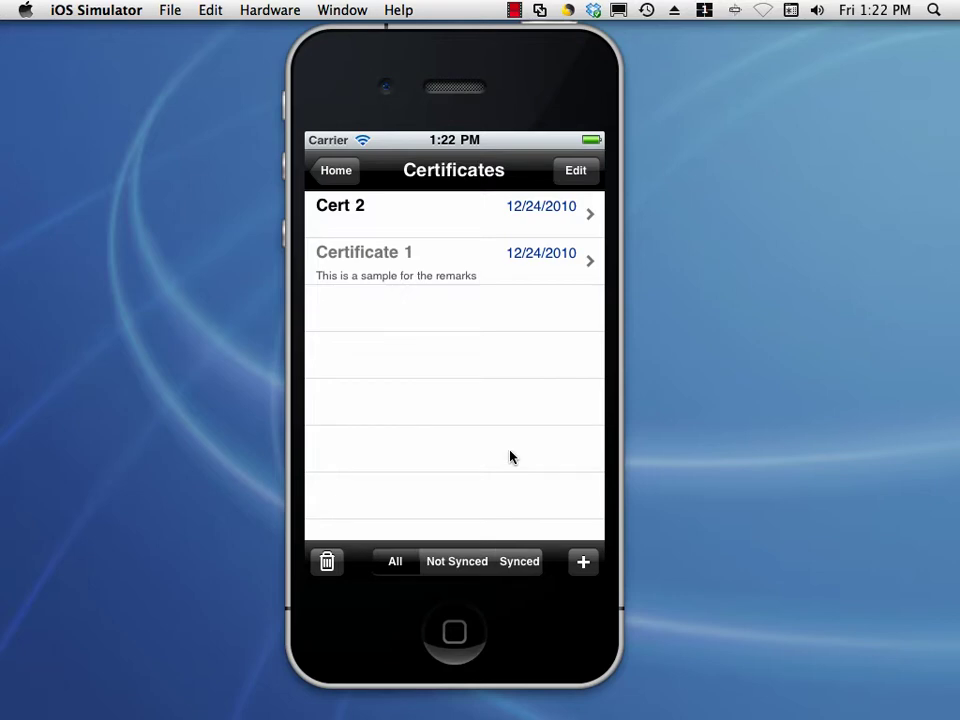
Delete only the synced certificates, check the remaining list from the home screen, and return home.
click(330, 561)
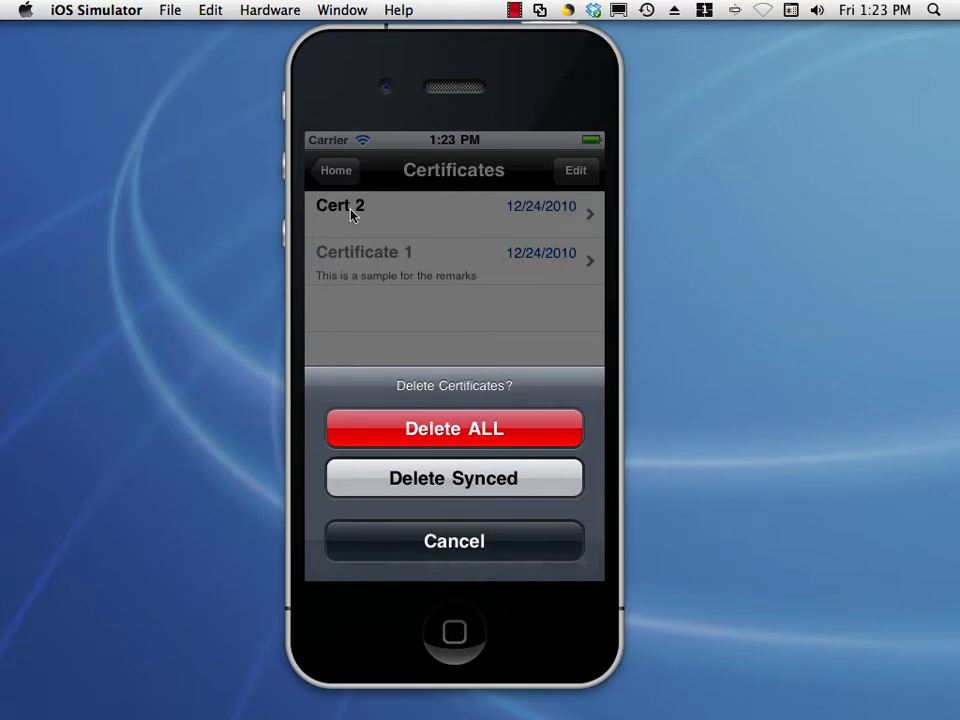
click(451, 490)
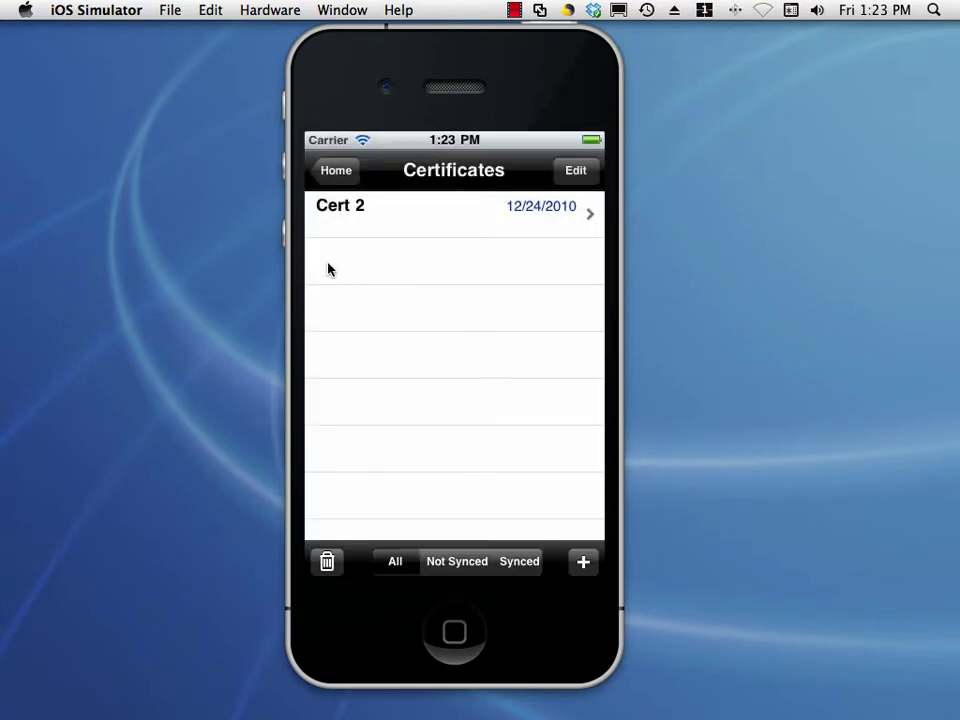
click(352, 177)
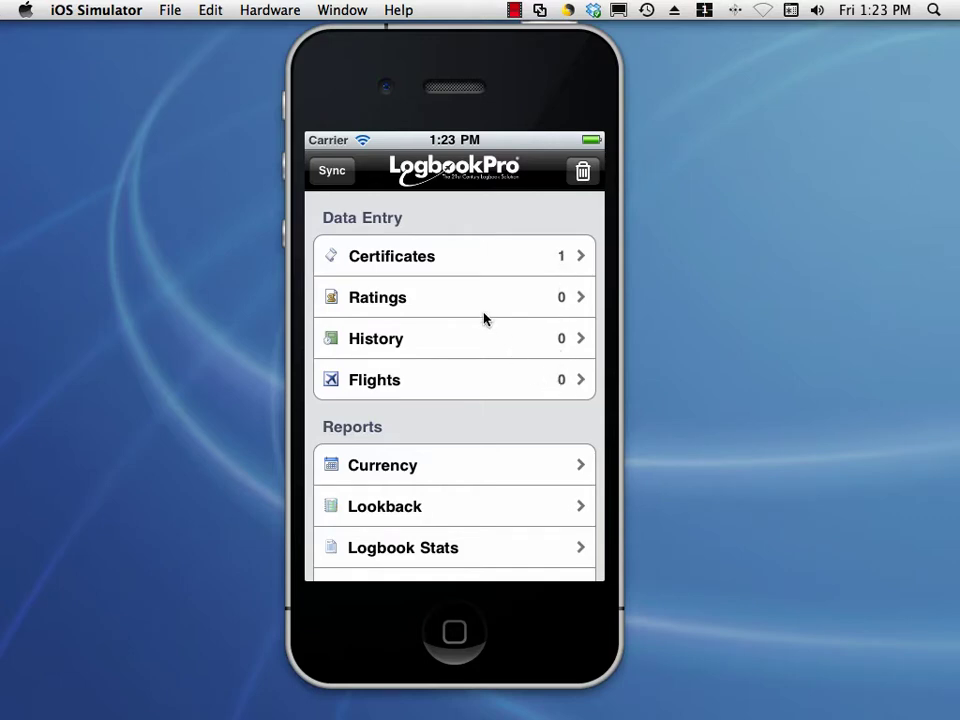
click(441, 262)
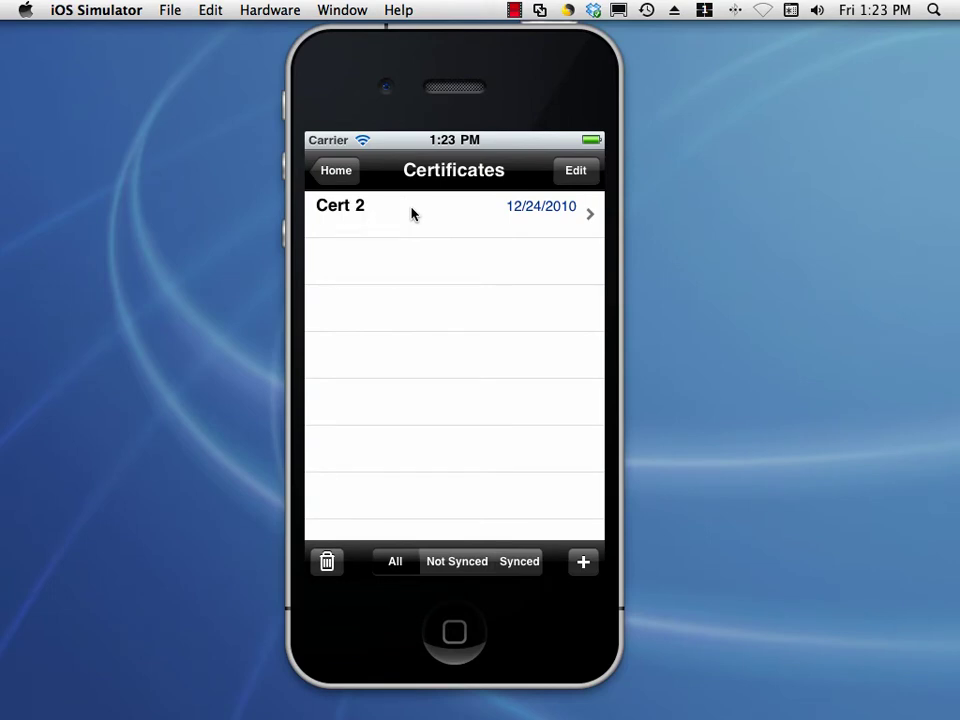
click(334, 170)
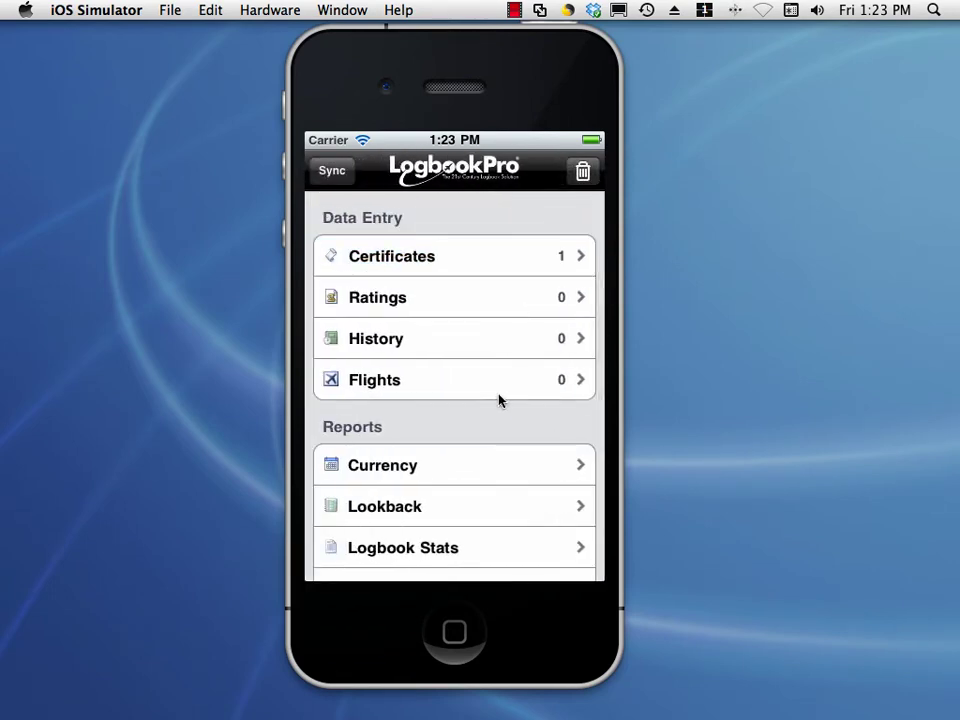
Open Ratings, examine the fields of a new rating form, and return to the home screen without saving.
click(493, 302)
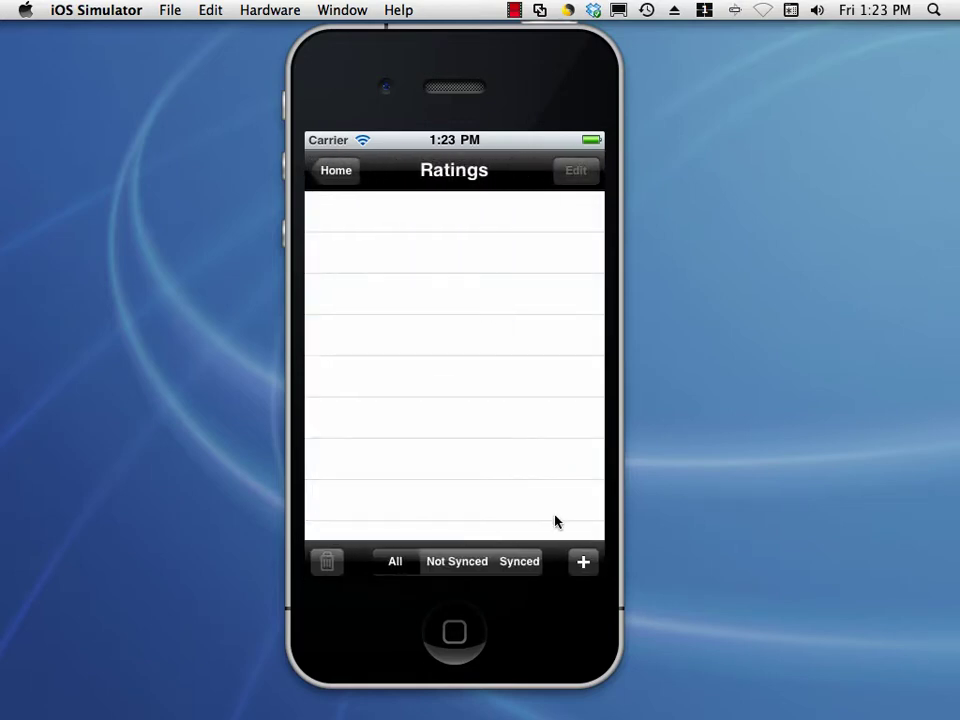
click(580, 561)
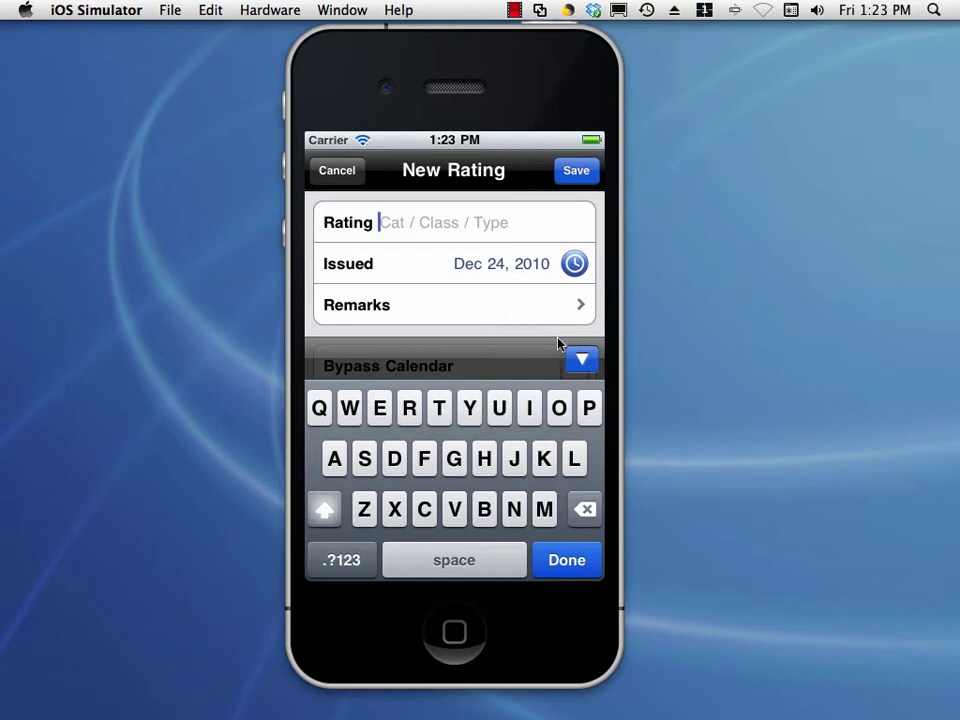
click(588, 364)
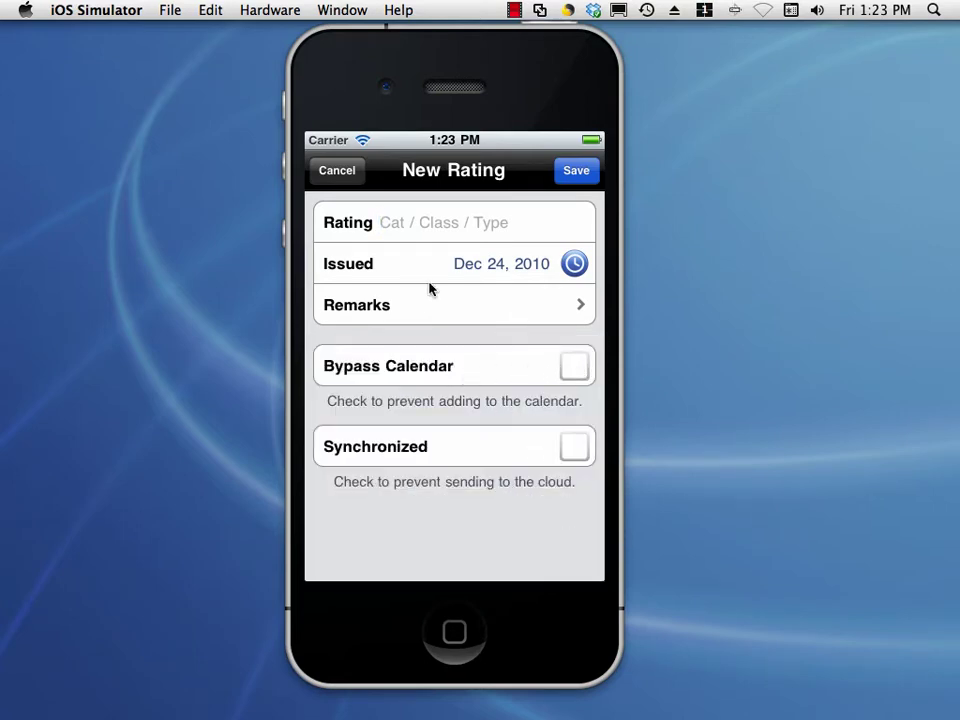
click(346, 175)
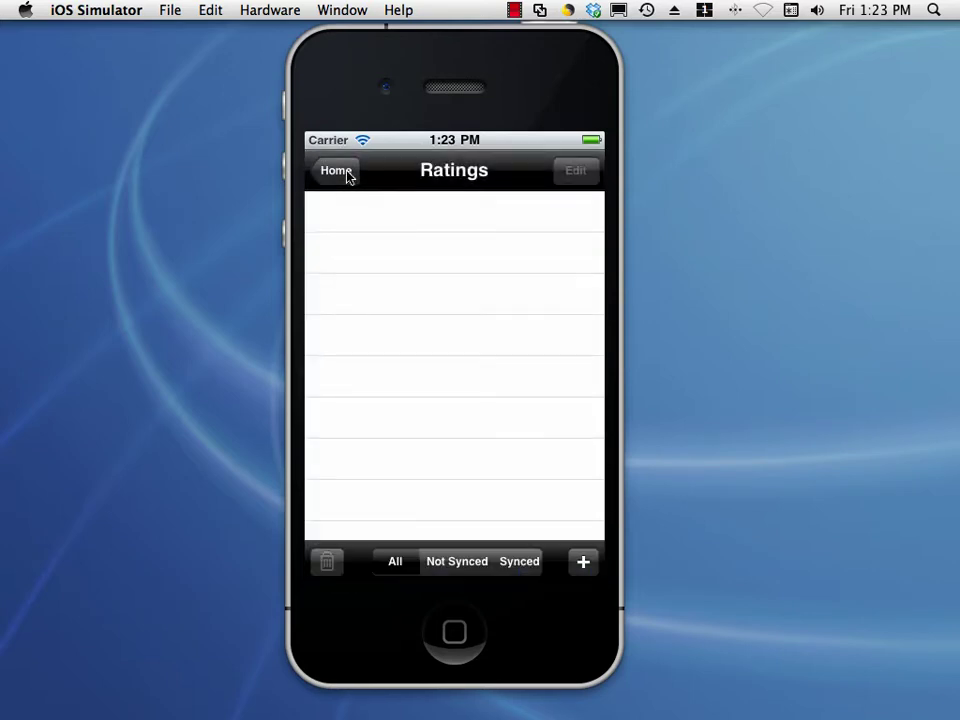
click(336, 171)
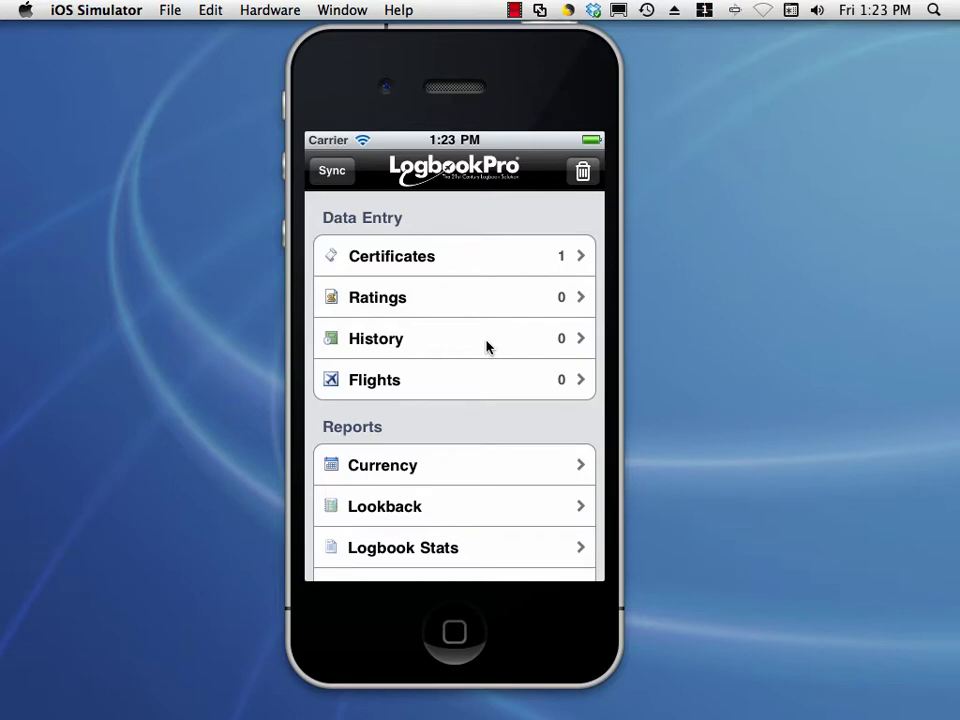
Create a new History event for Class 3 Medical accomplished Dec 24, 2010, and calculate its due date.
click(487, 346)
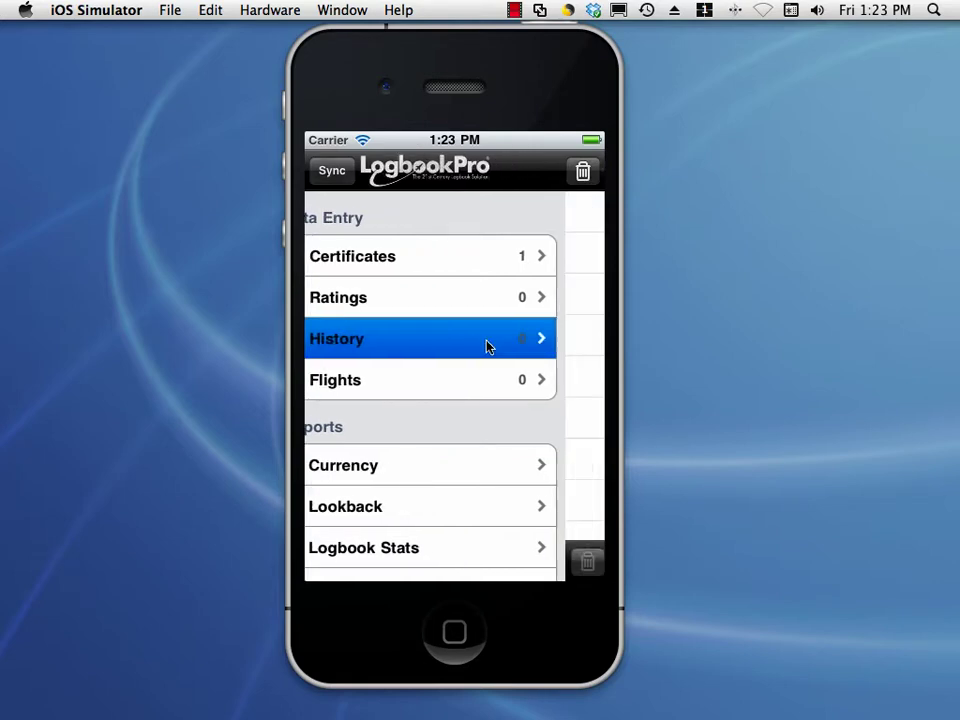
click(583, 564)
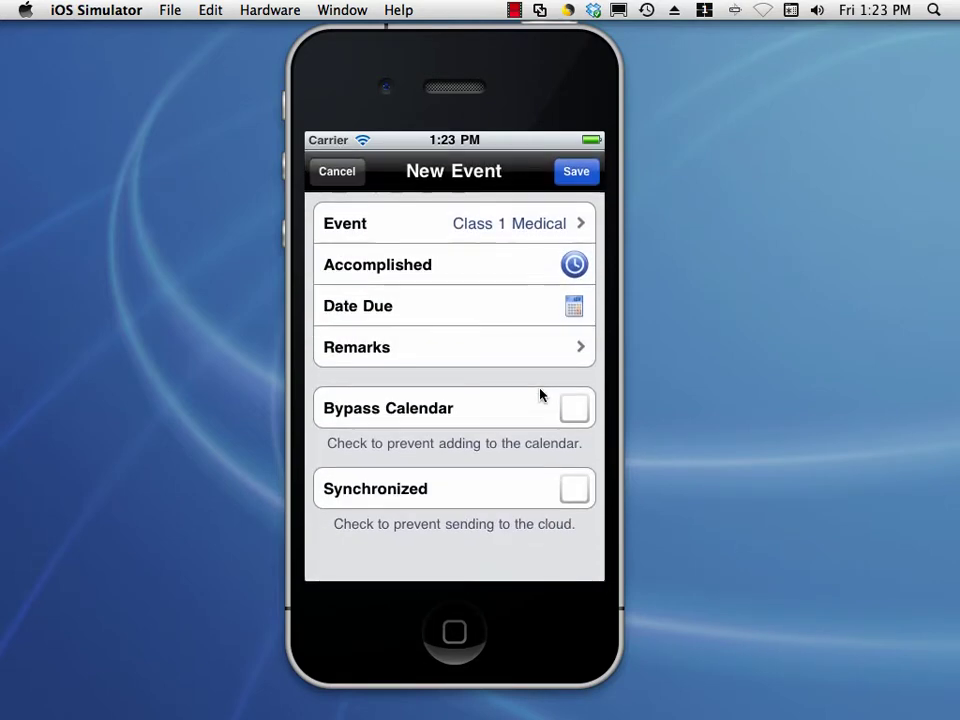
click(501, 225)
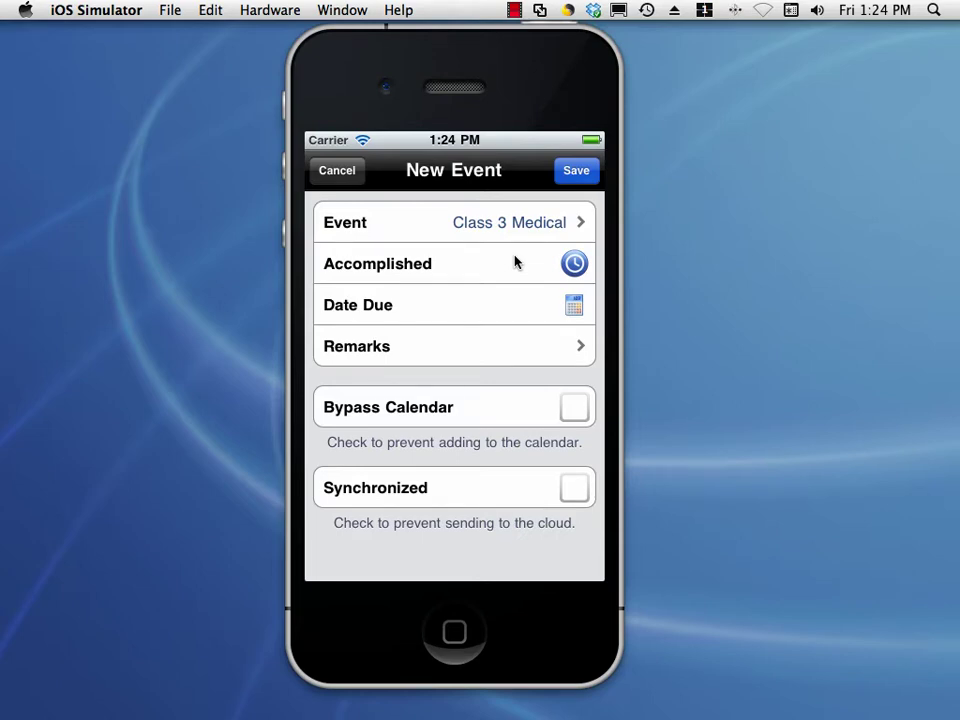
click(575, 264)
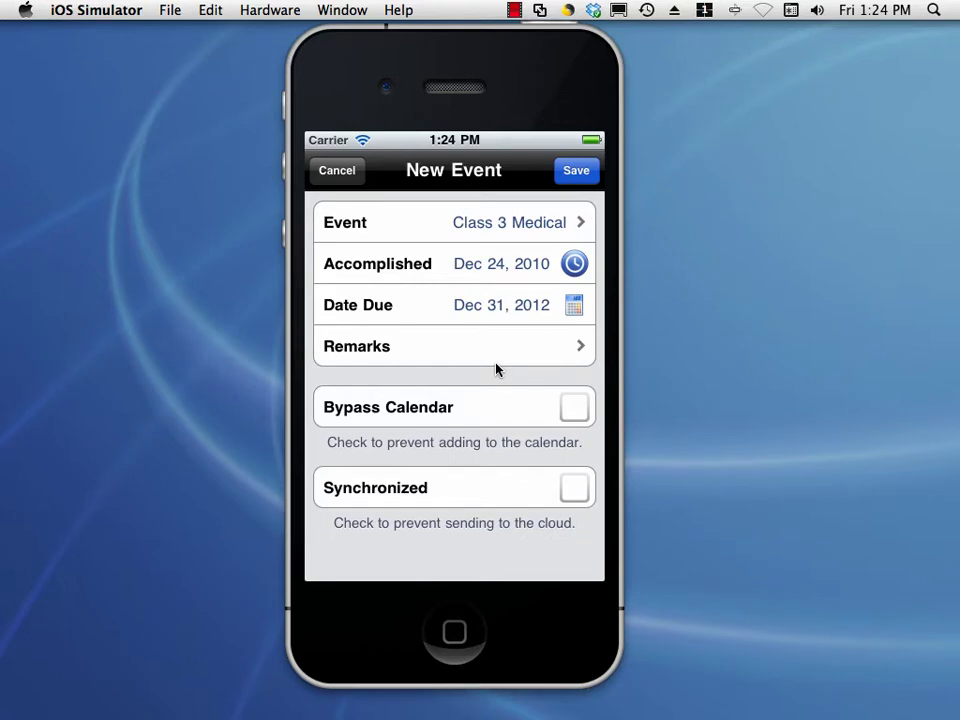
Change the event to Class 1 Medical, recalculate its due date, and save the event.
click(529, 222)
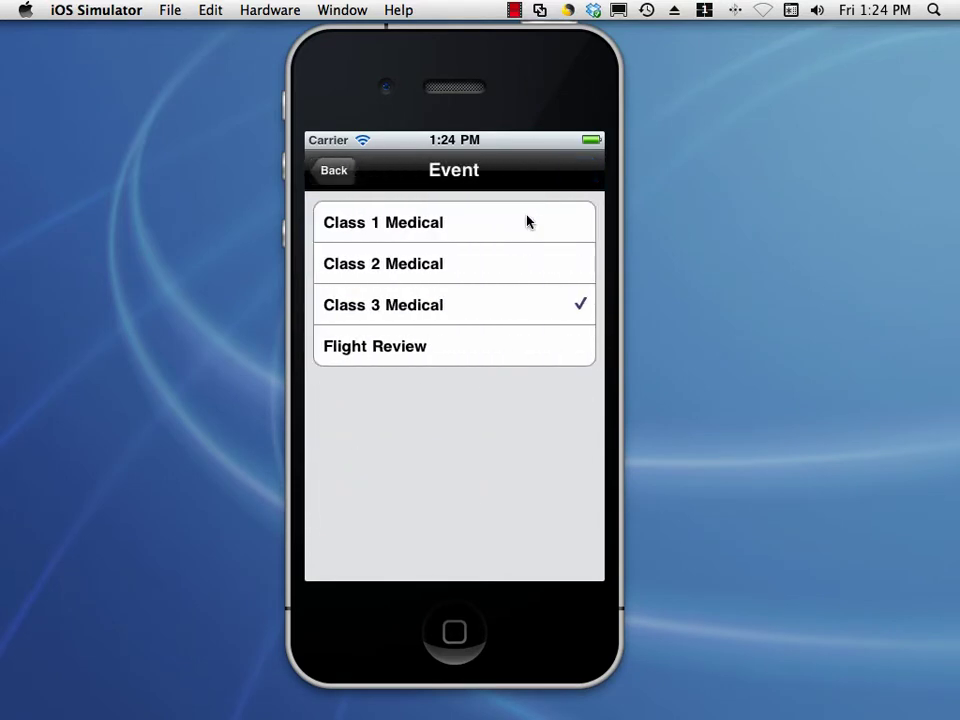
click(524, 224)
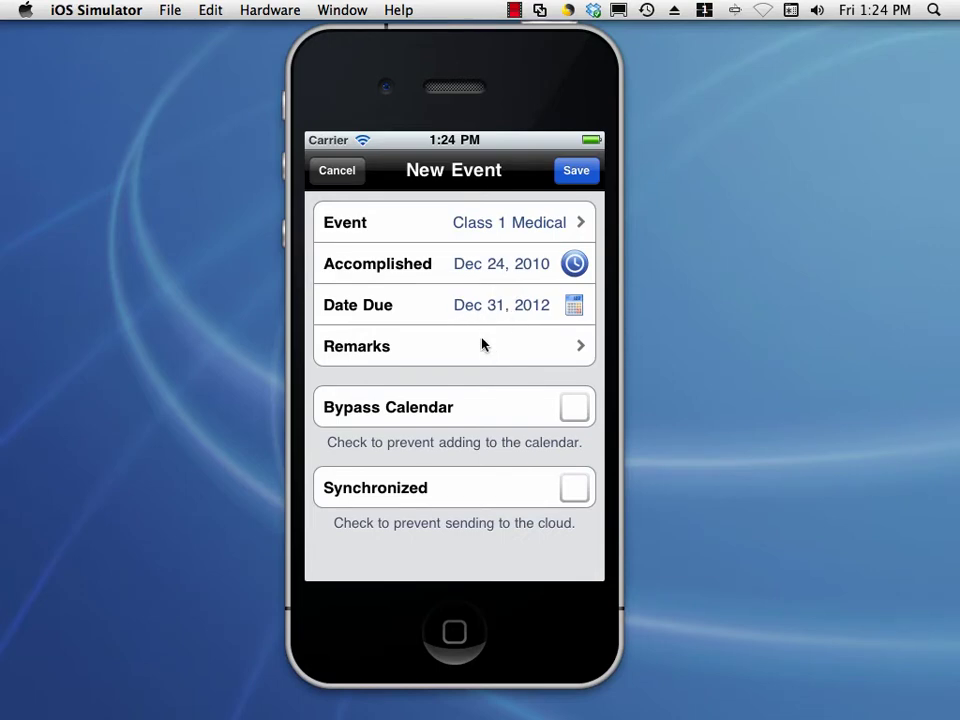
click(574, 306)
click(570, 170)
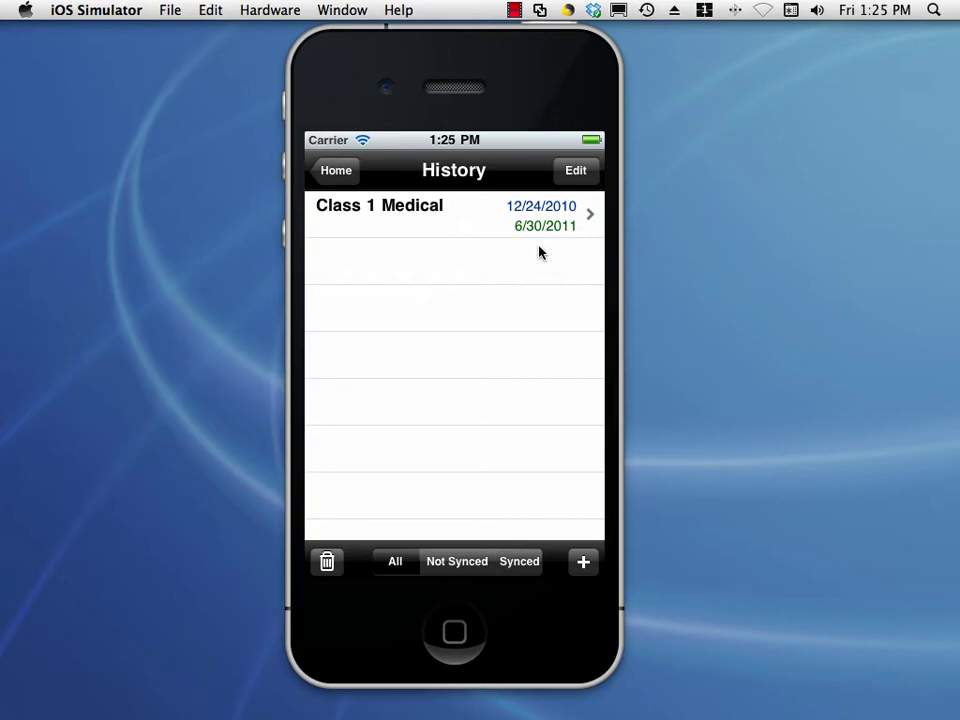
Start a new flight entry from the home screen and look through all of its fields.
click(338, 171)
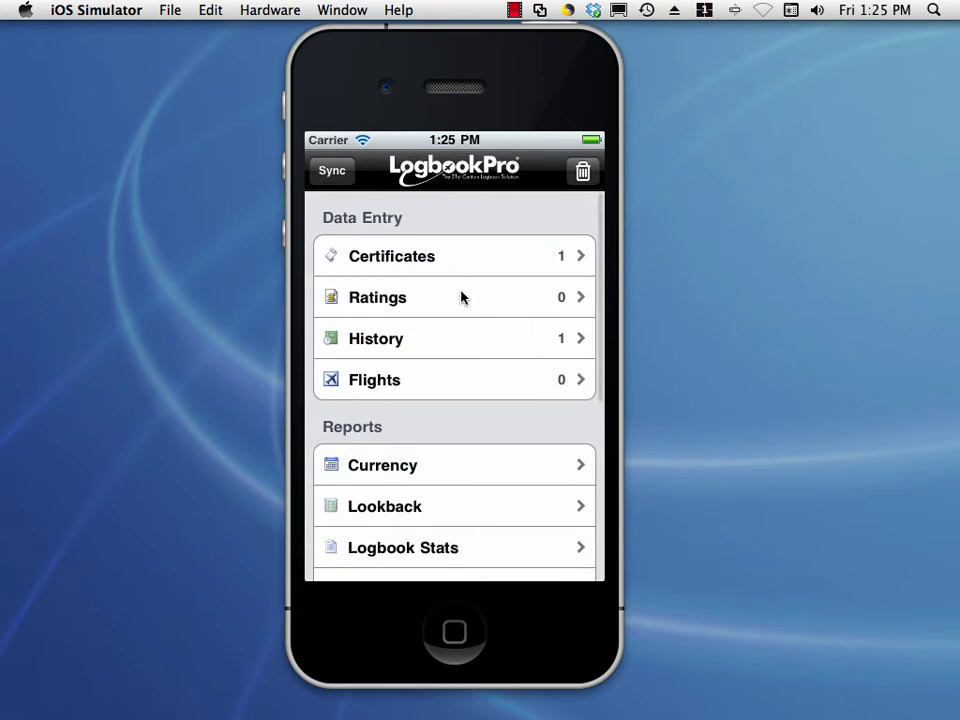
click(533, 390)
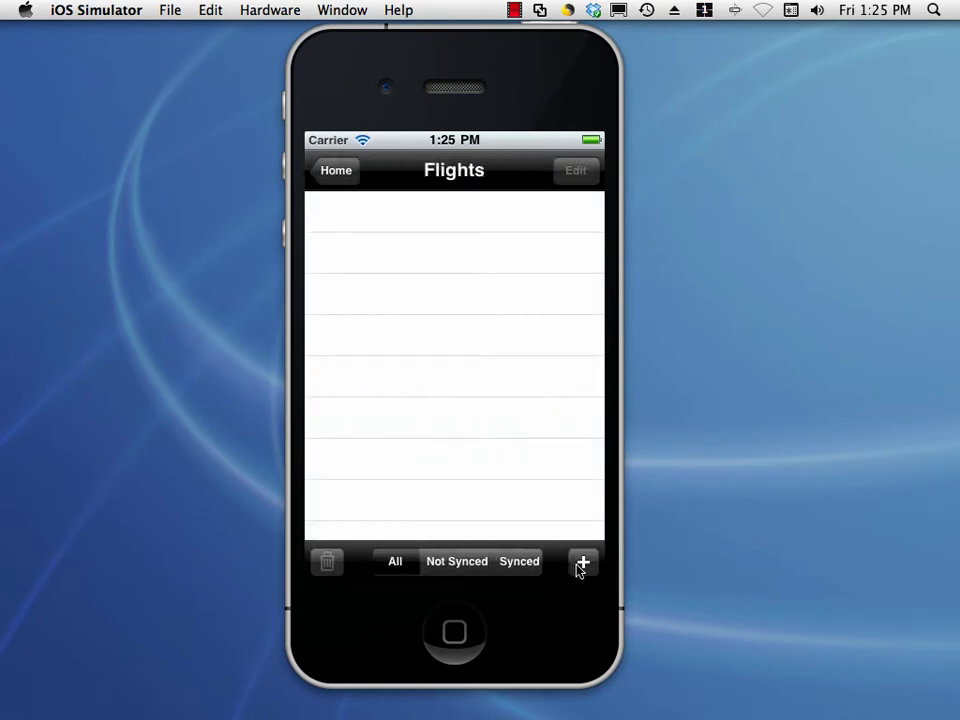
click(581, 564)
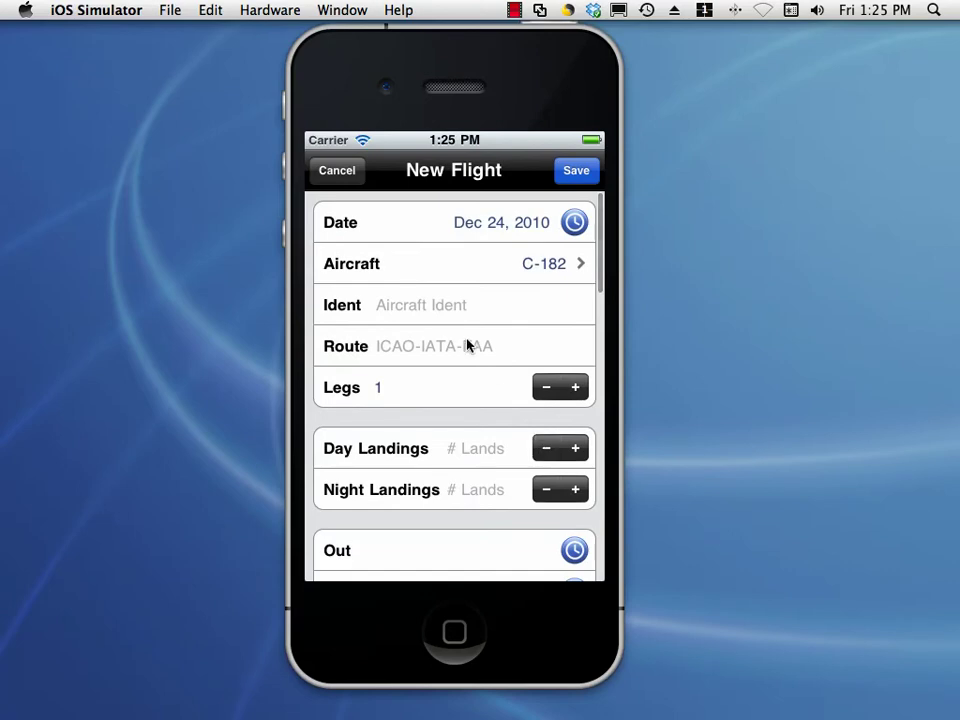
drag(478, 409, 479, 237)
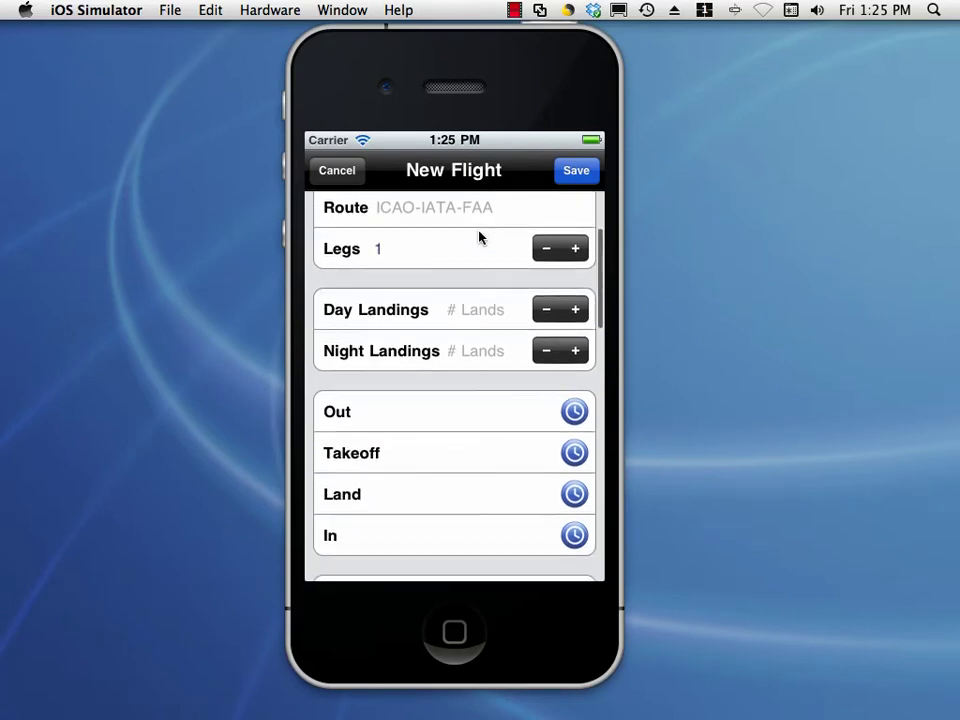
drag(489, 426, 499, 302)
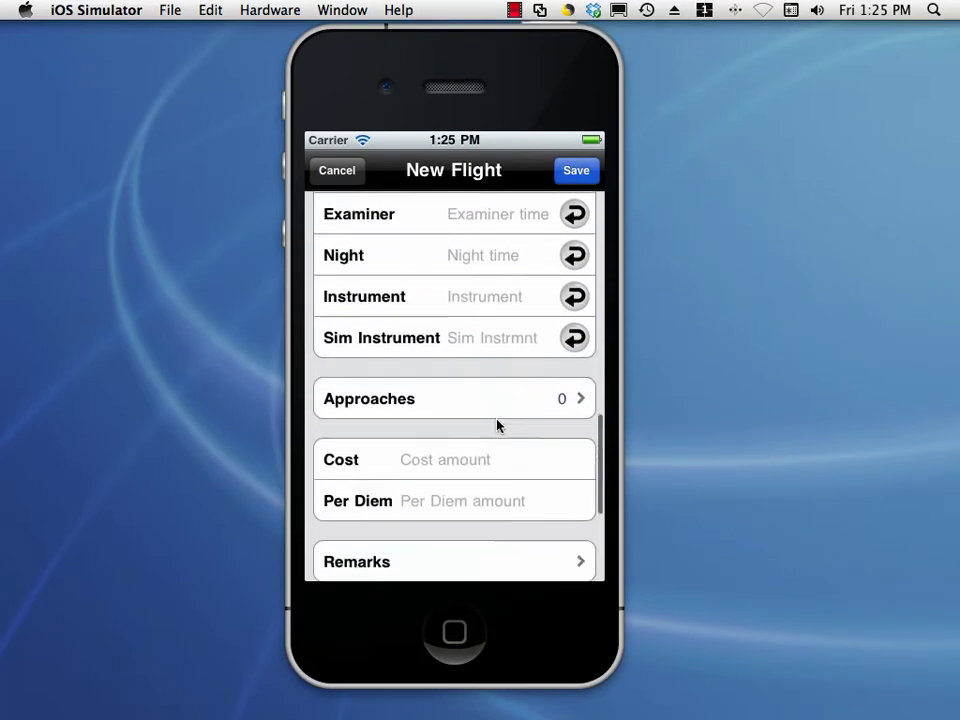
mouse_move(499, 426)
mouse_down()
mouse_move(491, 272)
mouse_move(495, 407)
mouse_up()
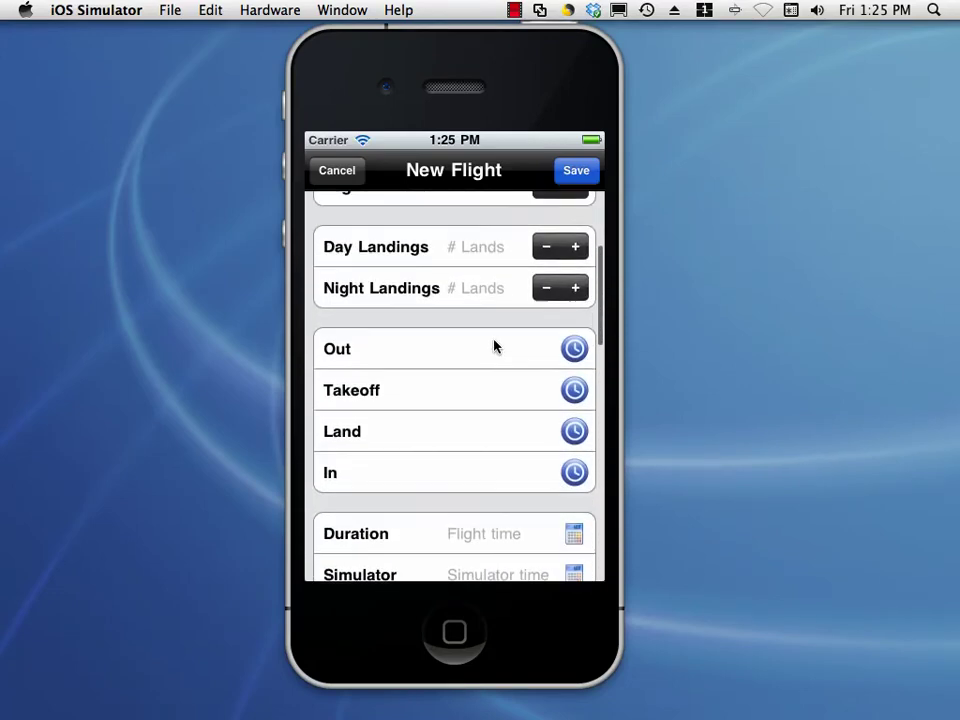
drag(491, 321, 506, 388)
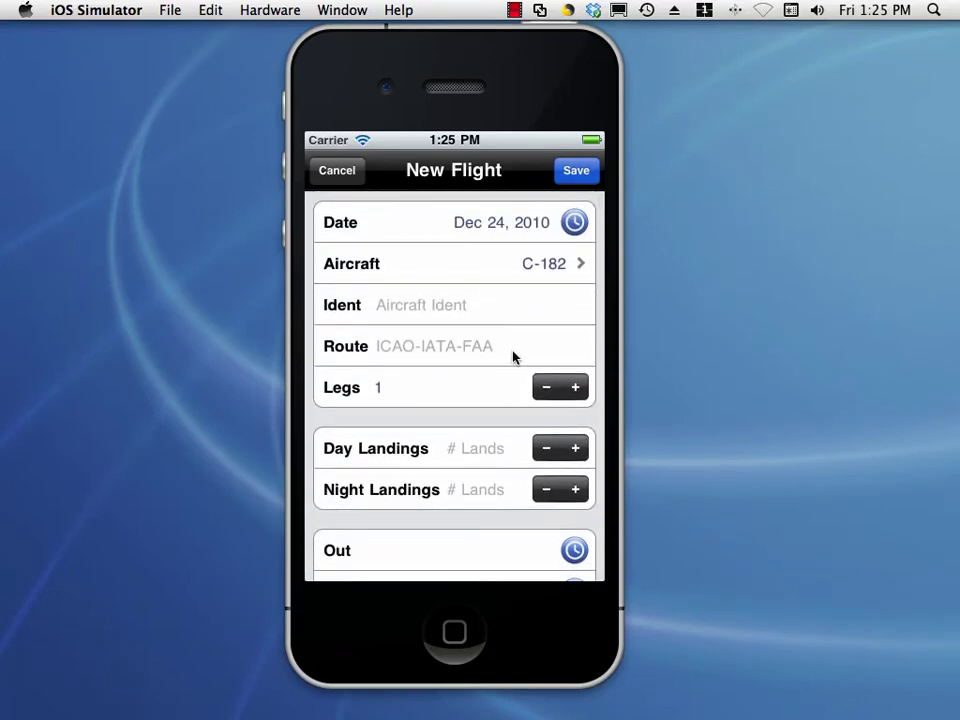
Select C-182 as the flight's aircraft and enter N1234 as the aircraft ident.
click(512, 270)
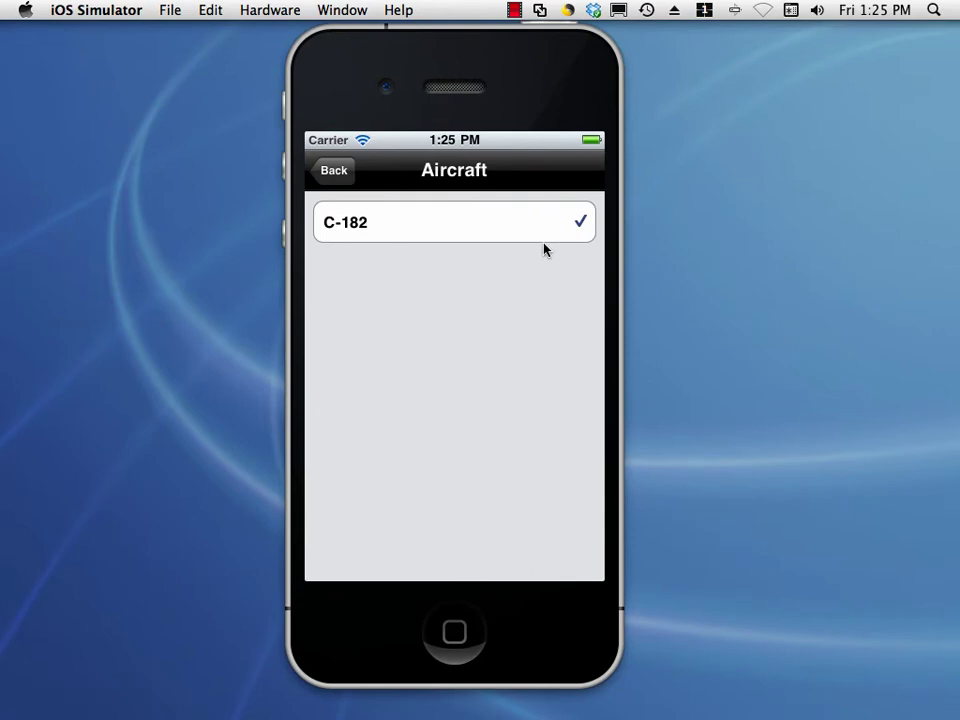
click(506, 232)
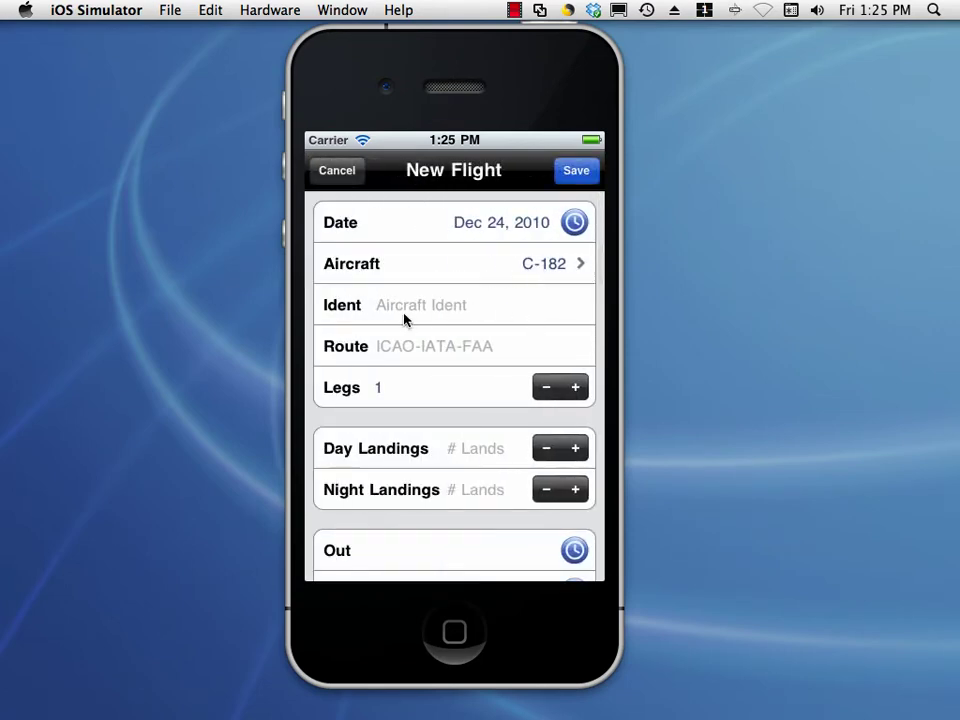
click(478, 322)
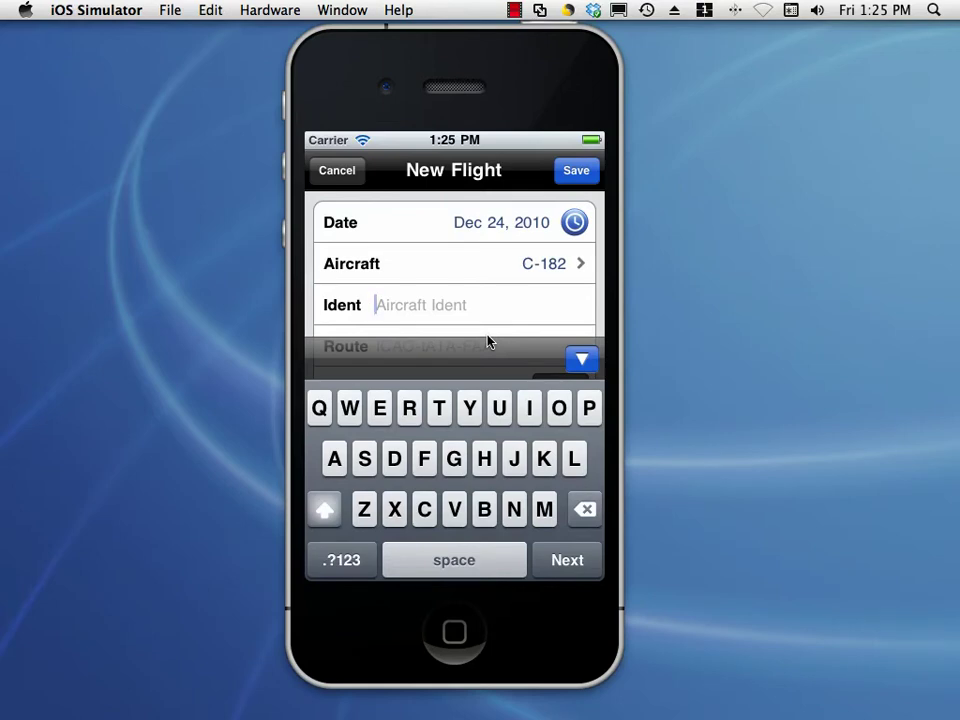
text(n)
key(BackSpace)
text(N1)
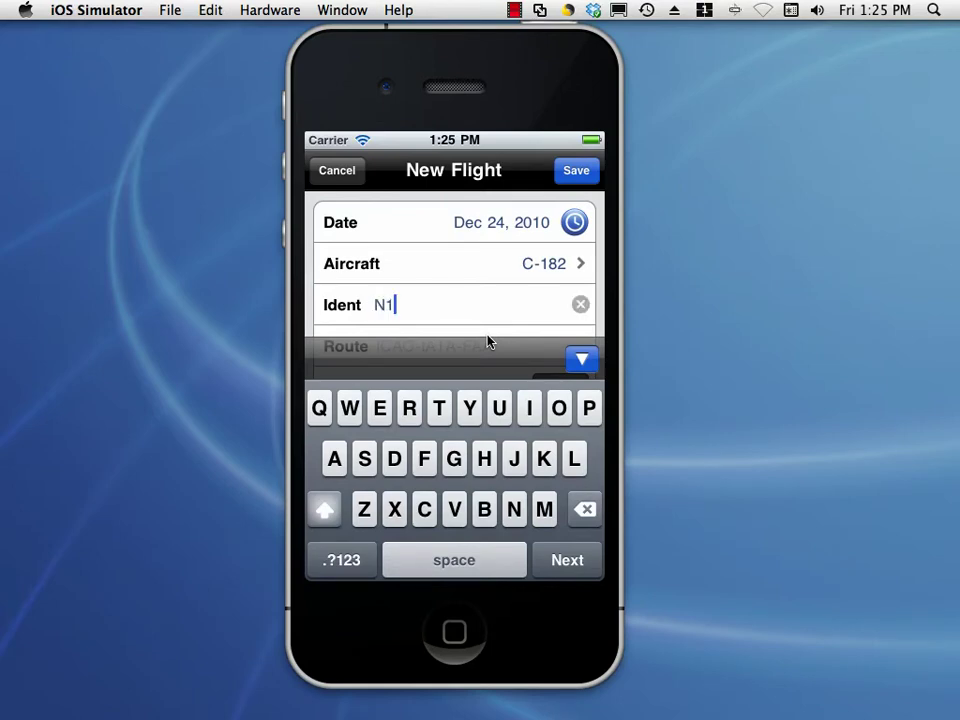
text(234)
click(430, 347)
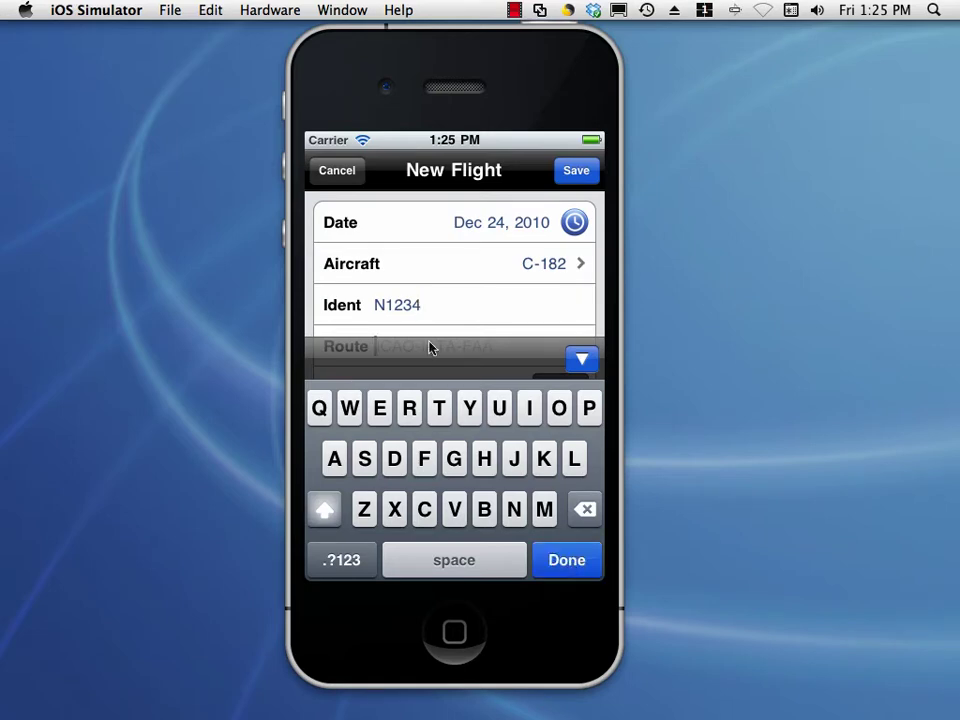
click(580, 358)
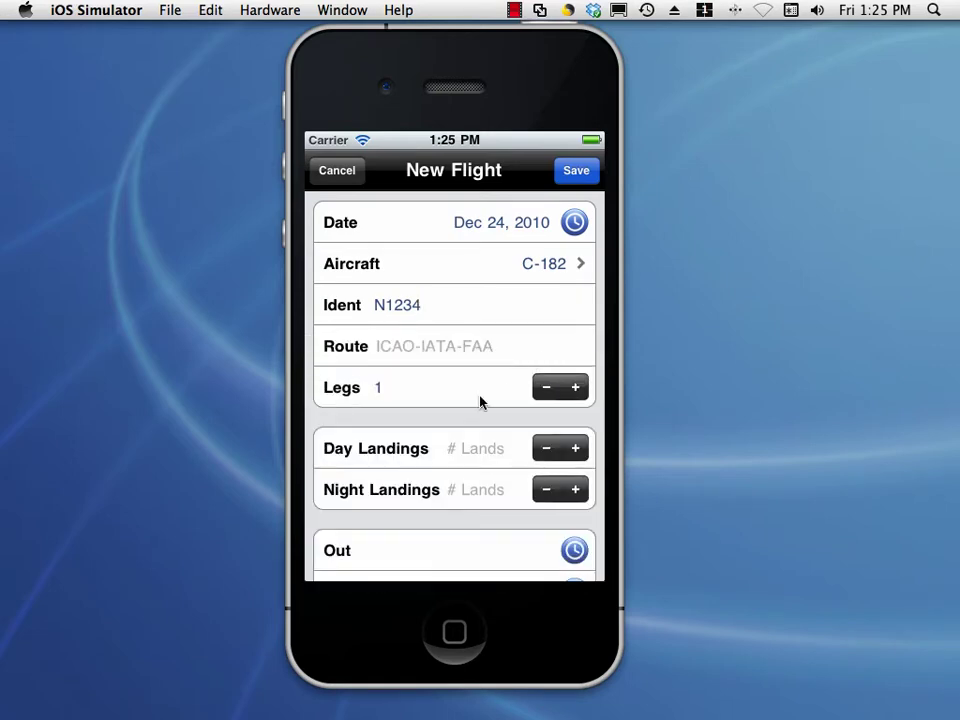
Enter the flight's route as kric-kdfw-klax, without a trailing hyphen.
click(396, 350)
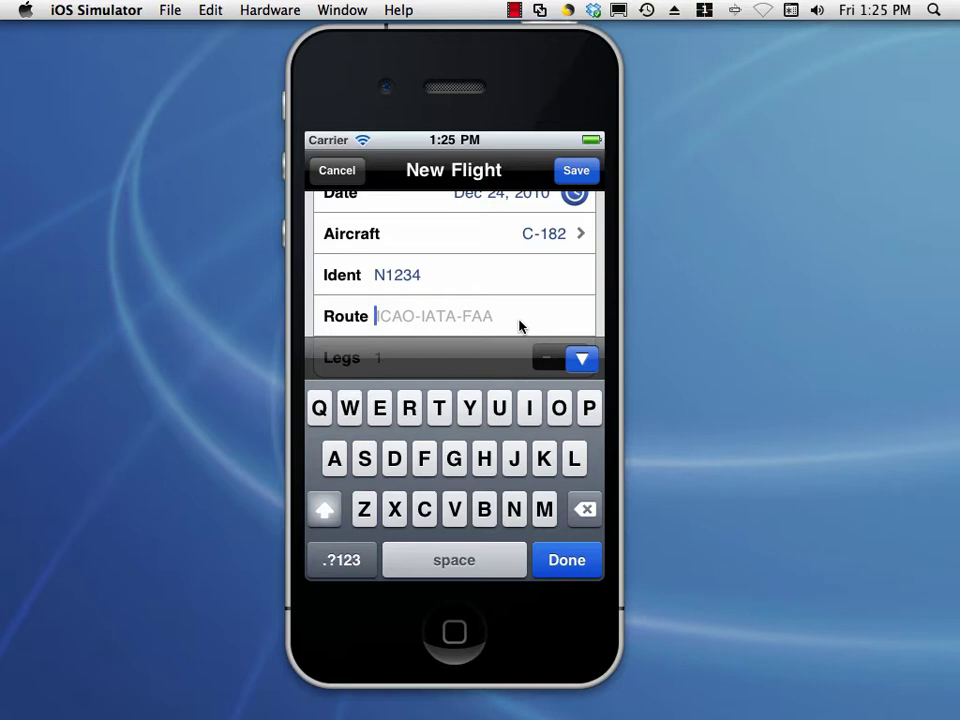
click(349, 560)
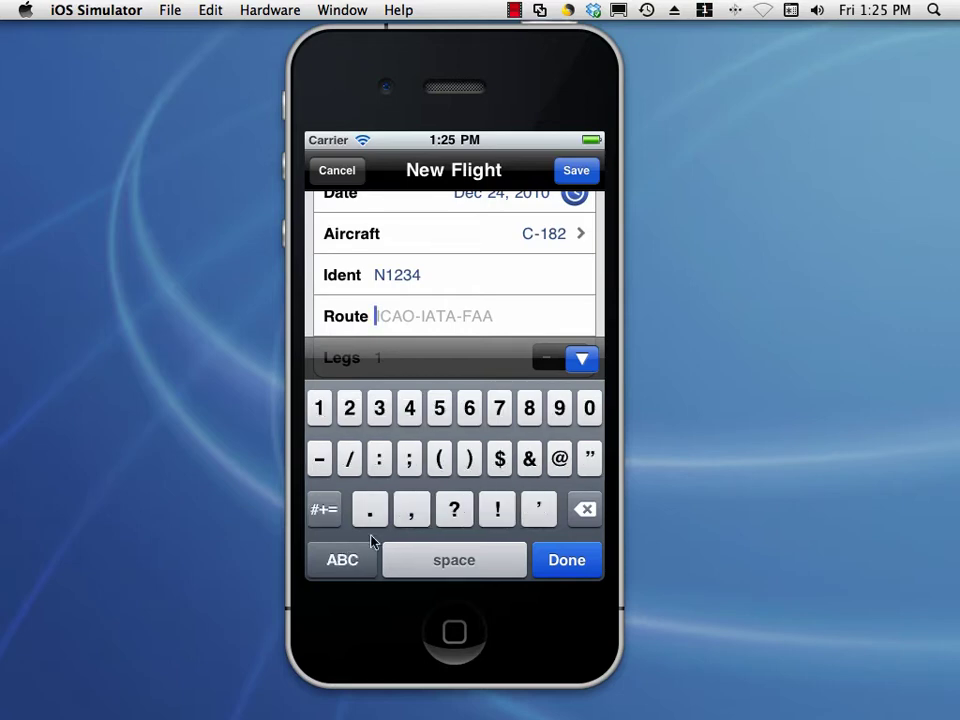
click(352, 562)
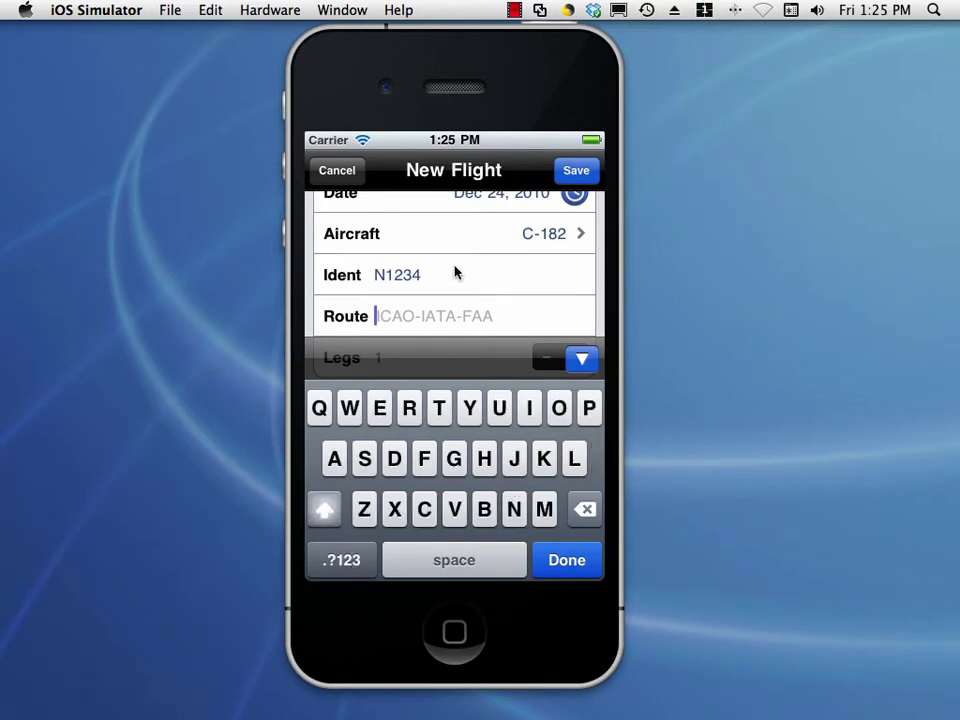
text(kric-)
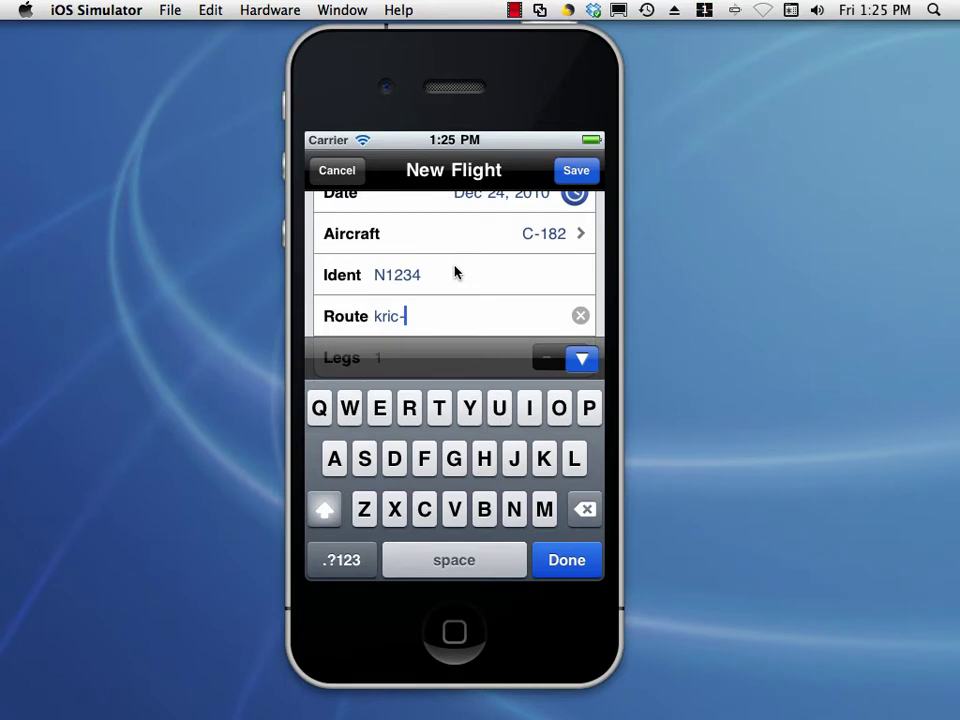
text(kdfw)
key(BackSpace)
text(-klax-)
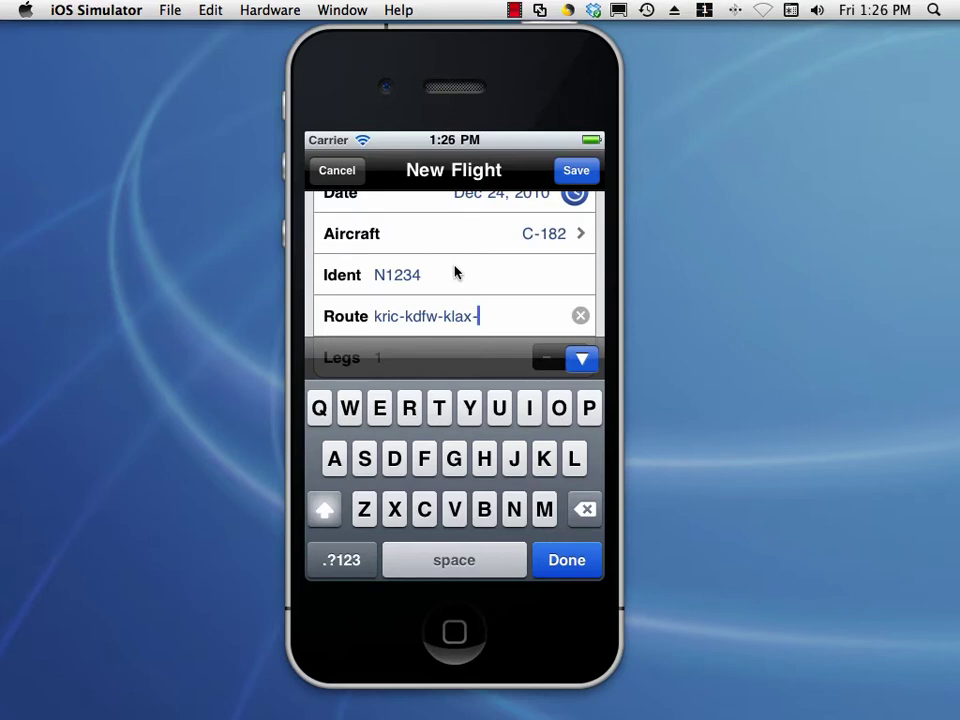
click(582, 362)
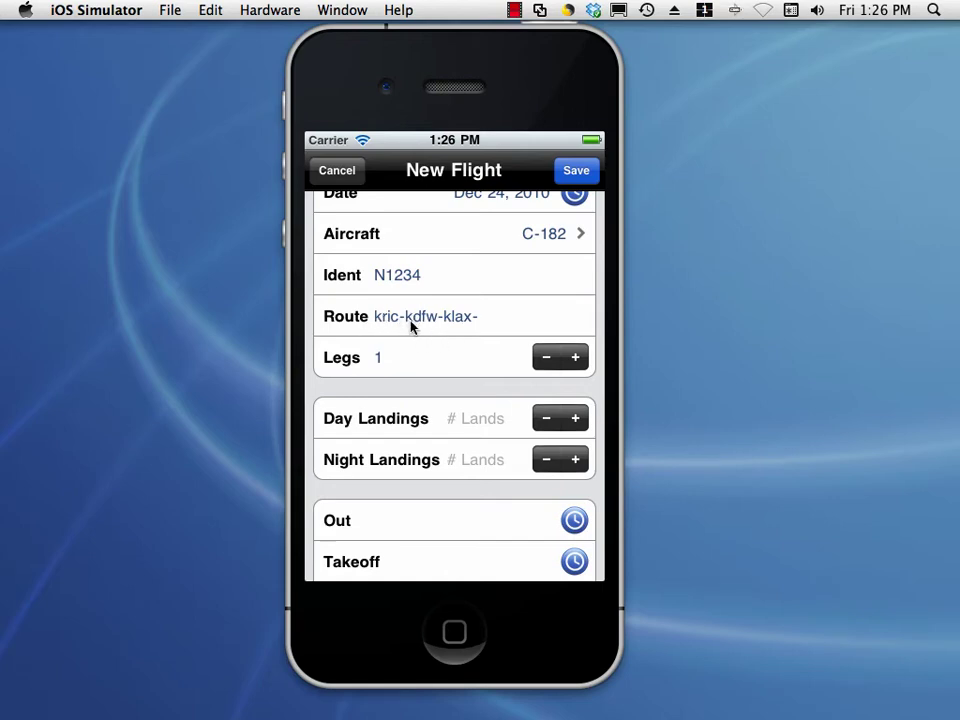
click(485, 325)
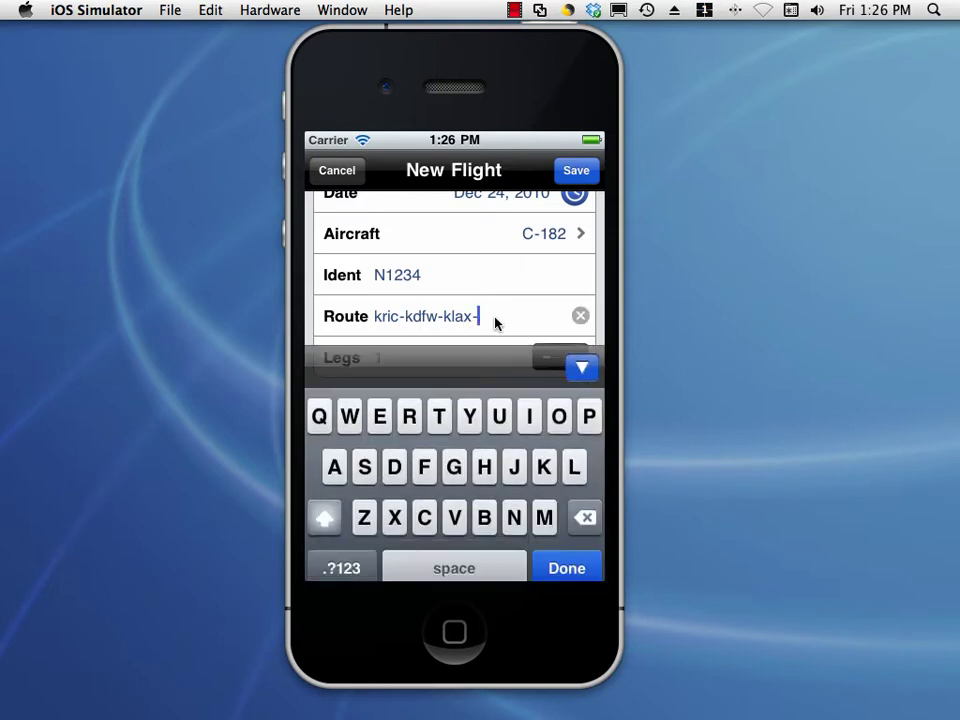
key(BackSpace)
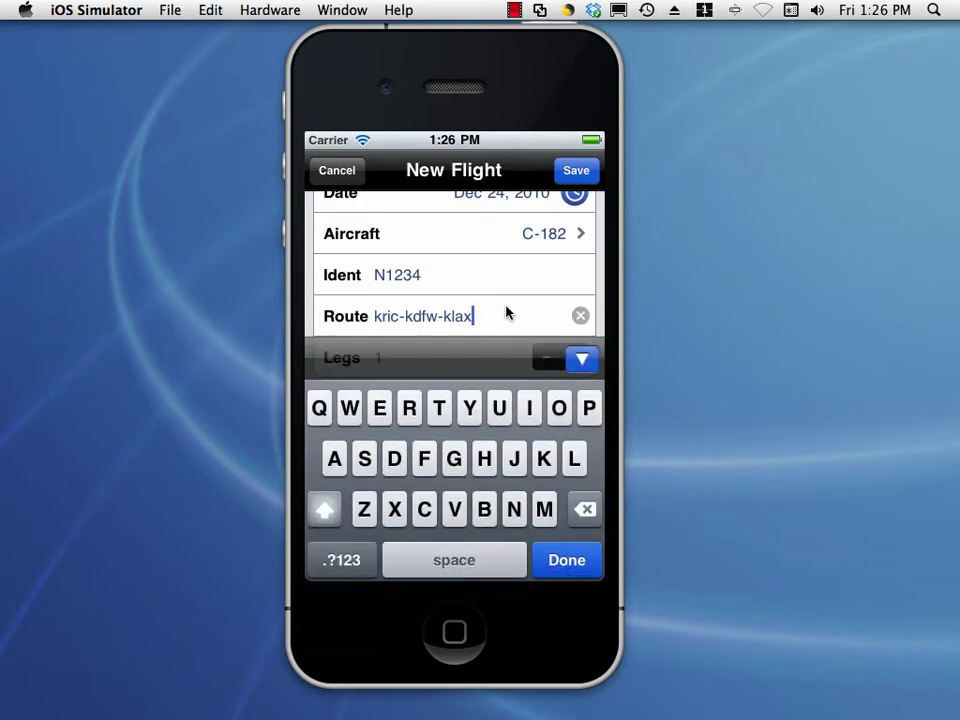
click(577, 361)
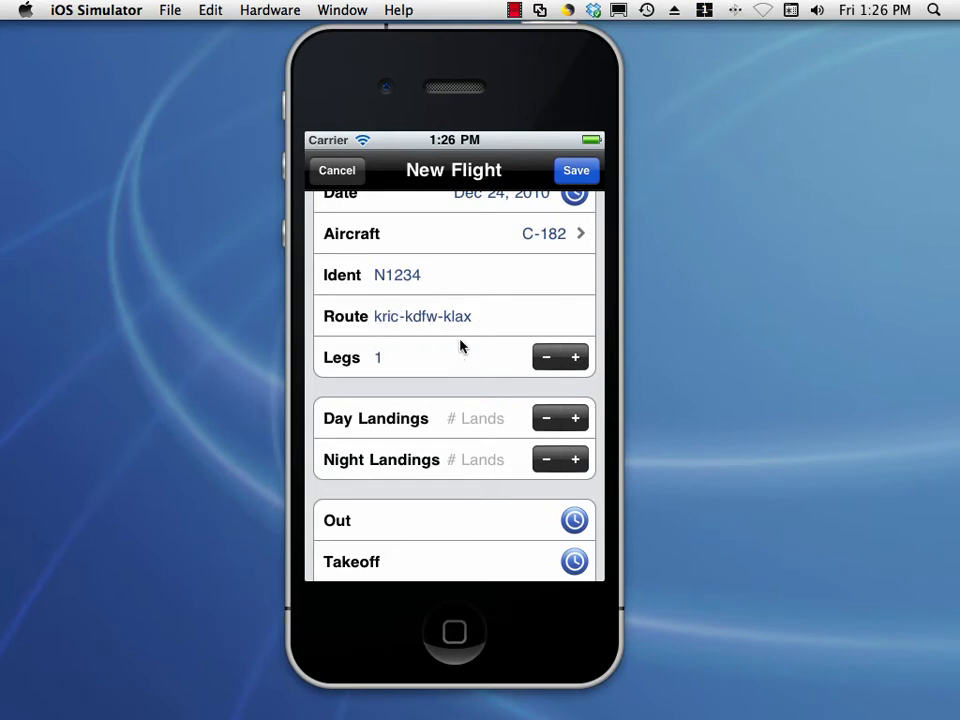
Set the number of legs to 2 with the stepper.
click(575, 357)
click(545, 367)
click(575, 358)
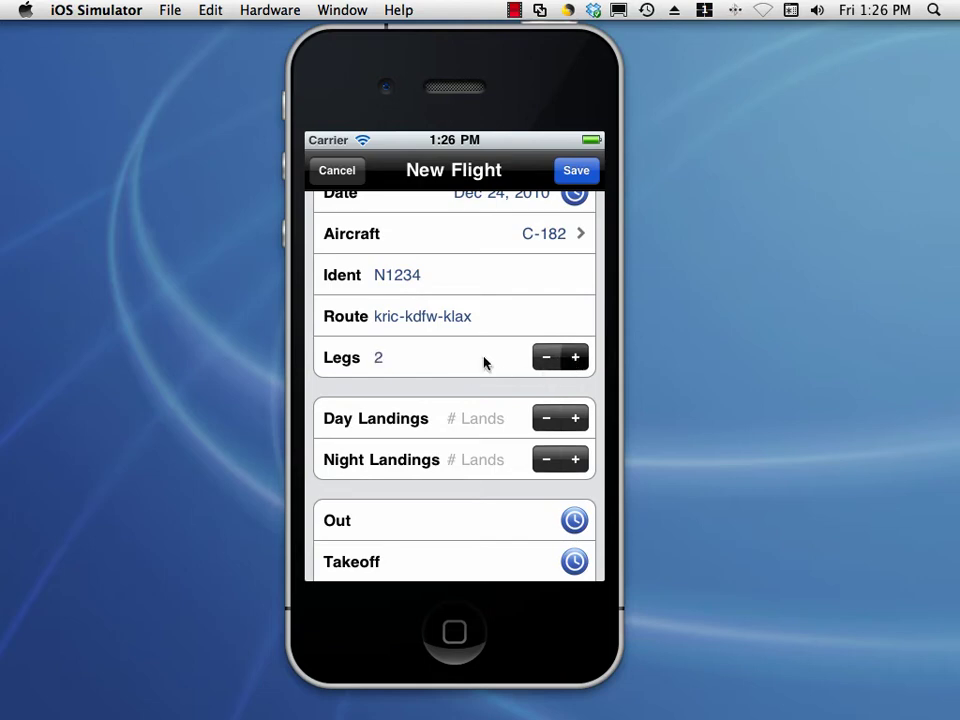
Replace the number of legs directly with 3, and step it back down by one.
click(396, 364)
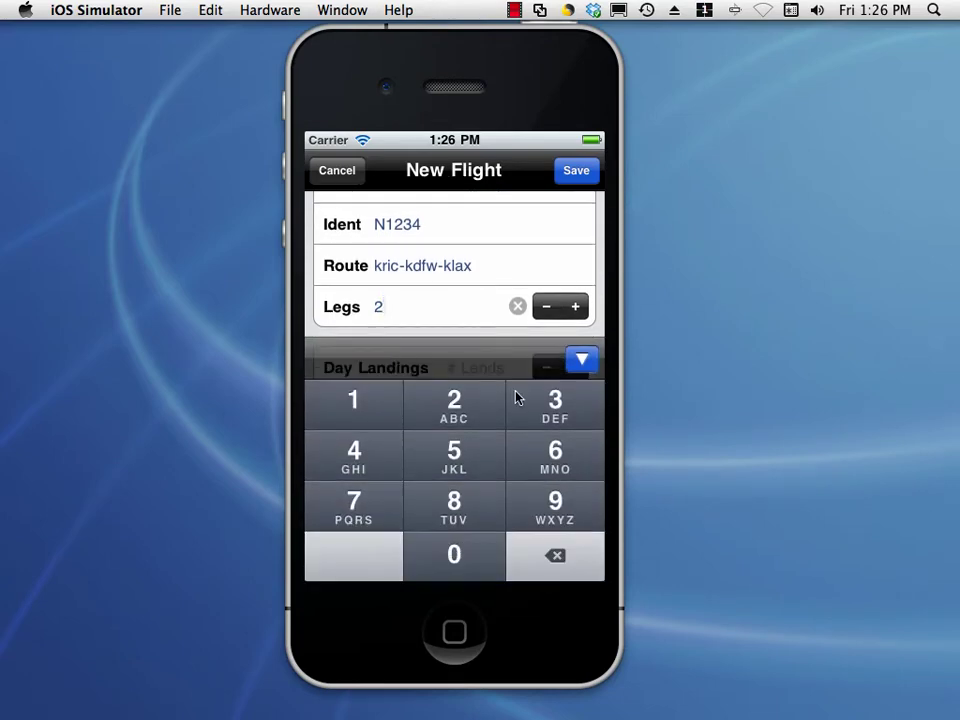
click(551, 565)
click(553, 402)
click(582, 361)
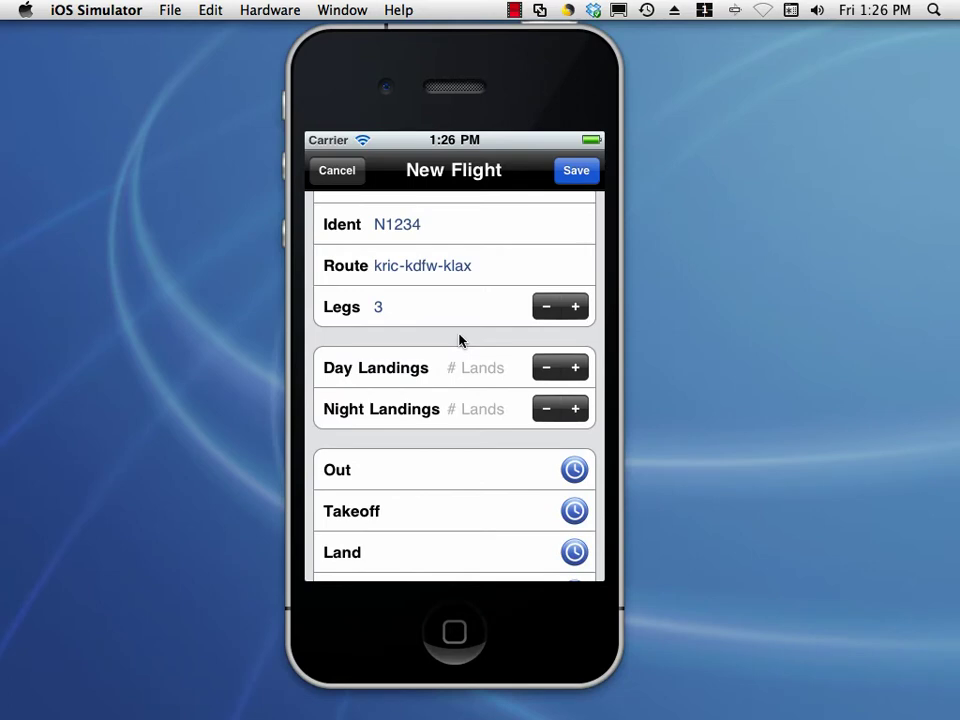
click(546, 310)
Record 1 day landing and 1 night landing for the flight.
click(573, 369)
click(575, 409)
Record the flight's Out time as 24 Dec 13:27 and its Takeoff time as 24 Dec 13:42.
drag(484, 428, 476, 279)
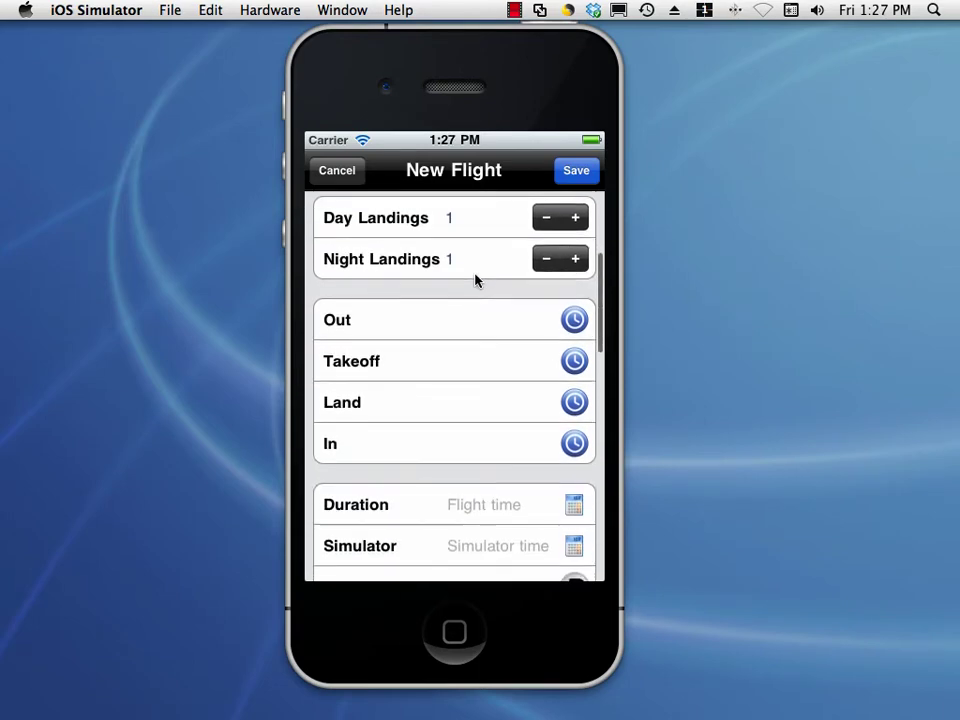
click(452, 327)
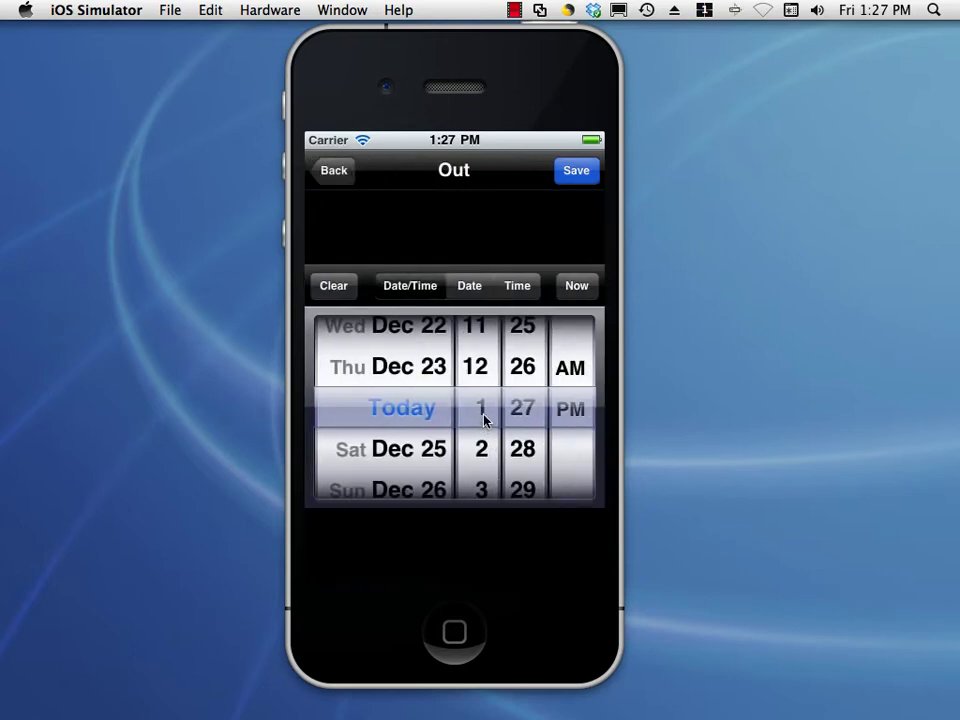
click(571, 175)
click(501, 356)
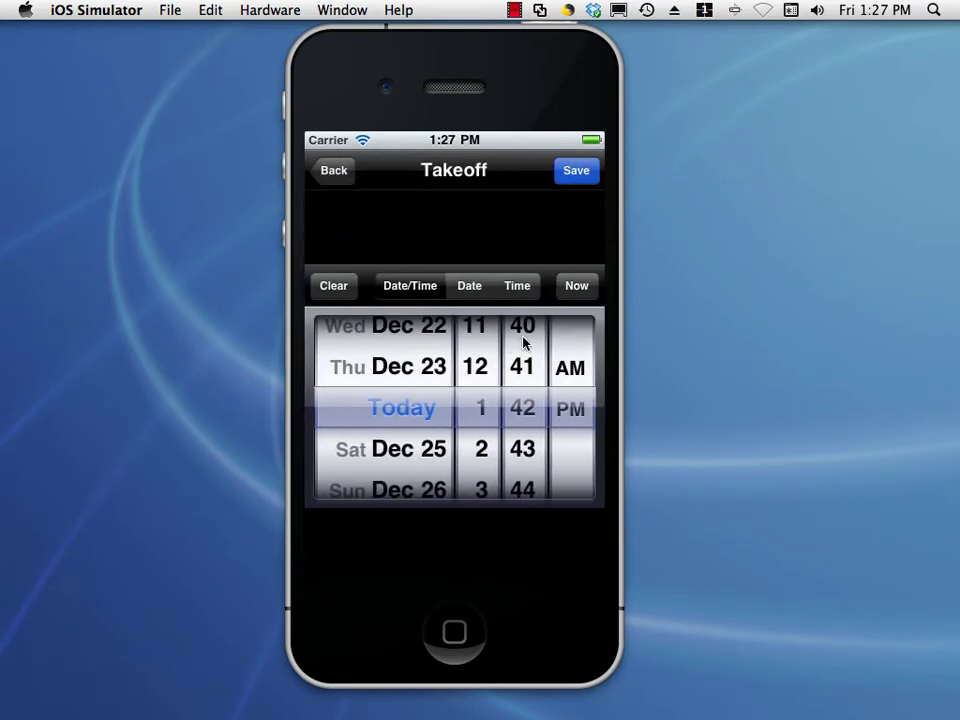
click(569, 172)
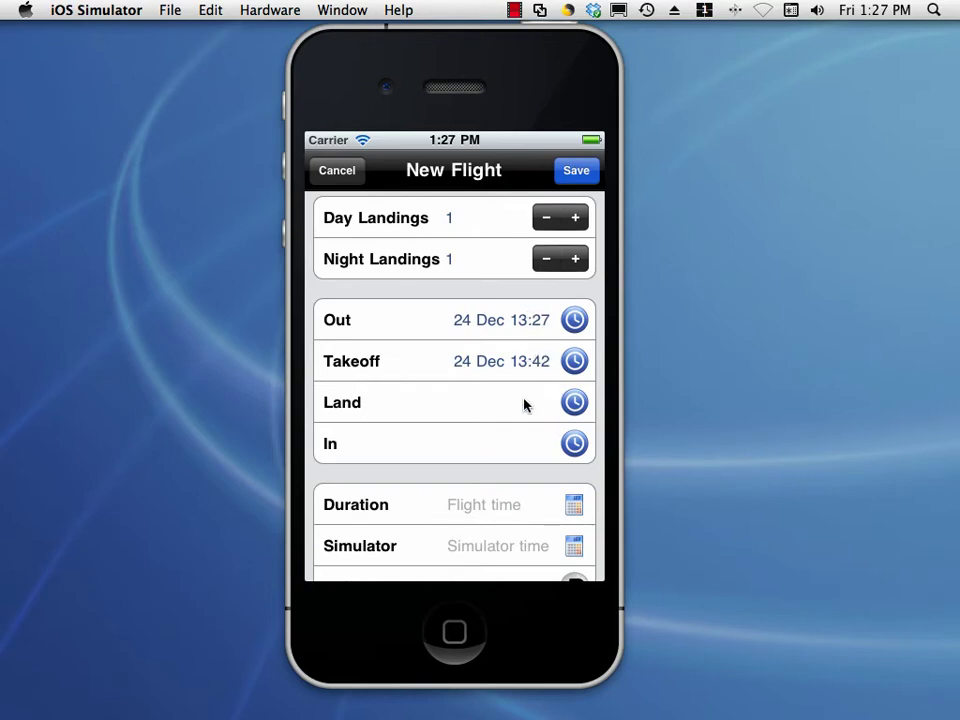
Record the flight's Land time as 24 Dec 14:42 and its In time as 24 Dec 14:57.
click(525, 403)
click(576, 171)
click(516, 450)
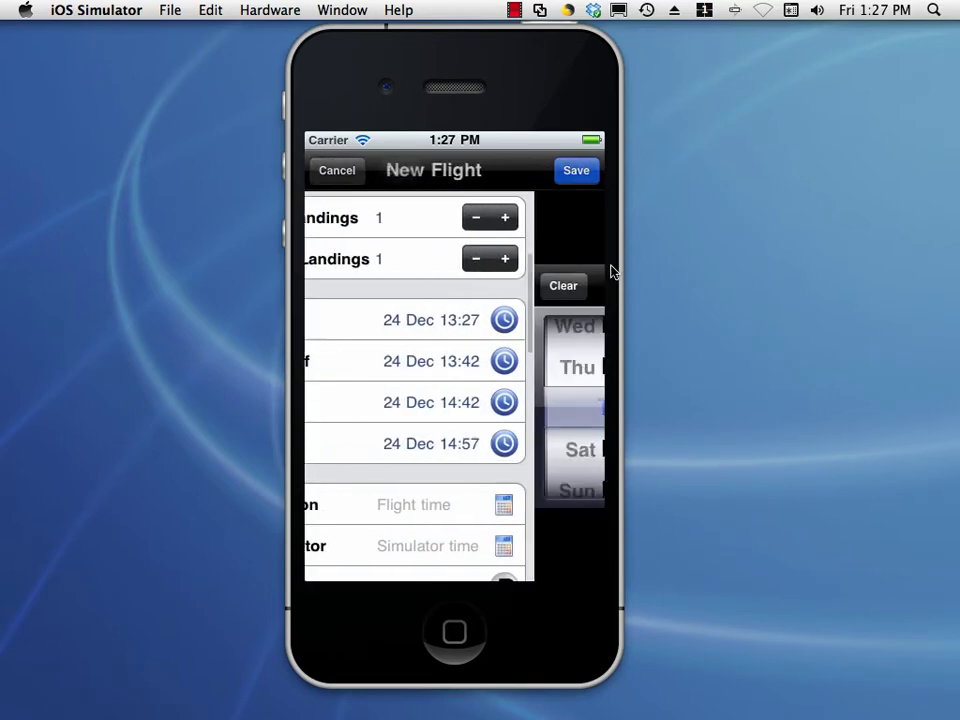
click(576, 172)
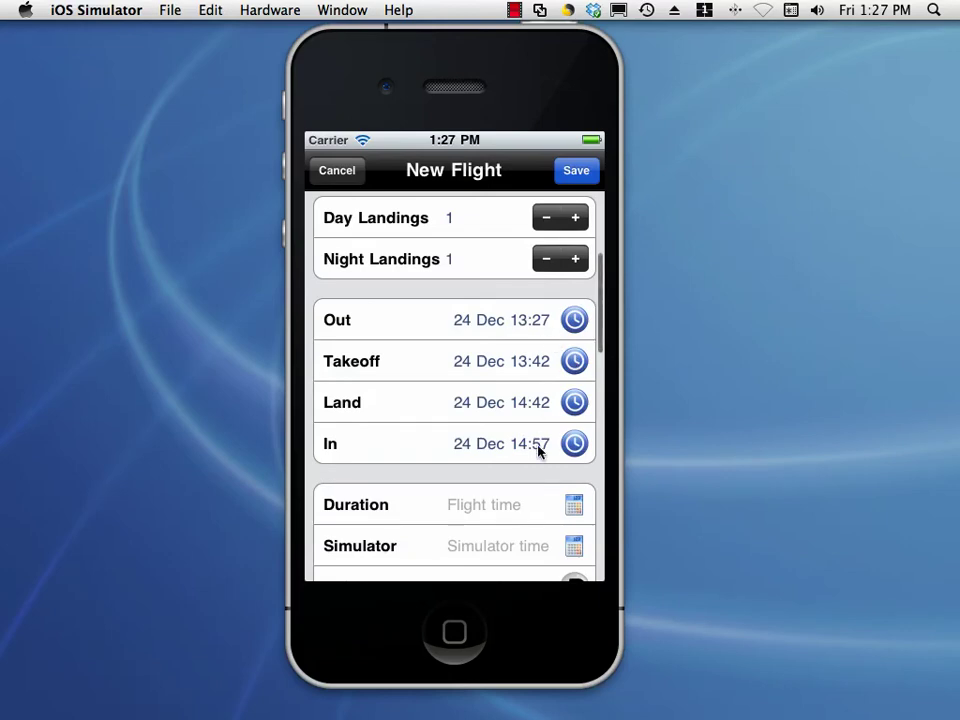
Compare the date-only, time-only and combined date/time picker modes for the Takeoff entry.
click(536, 361)
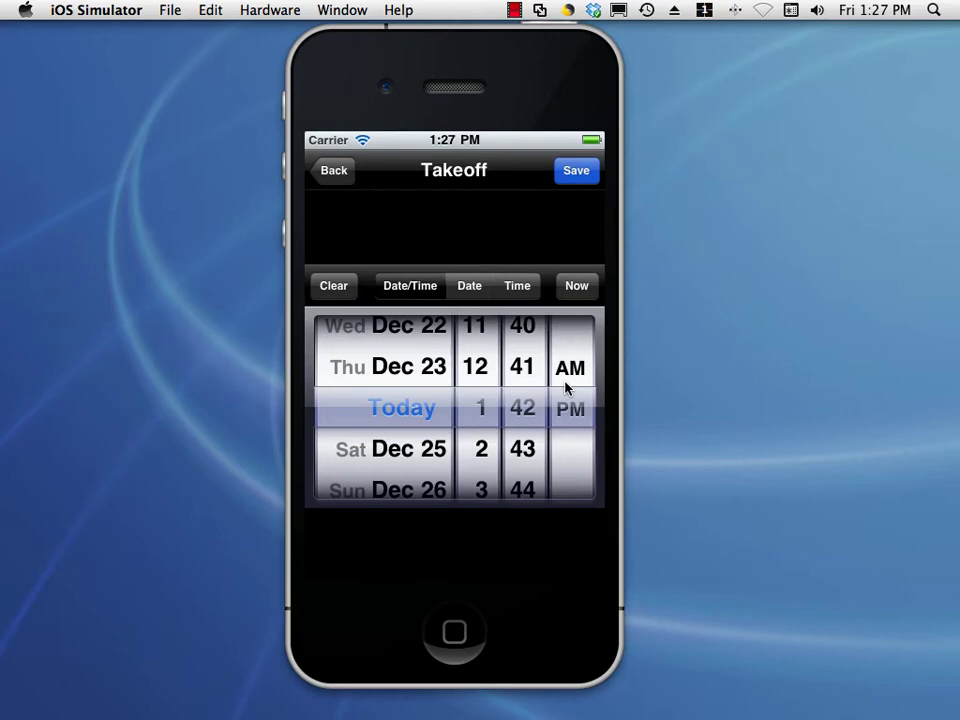
click(462, 290)
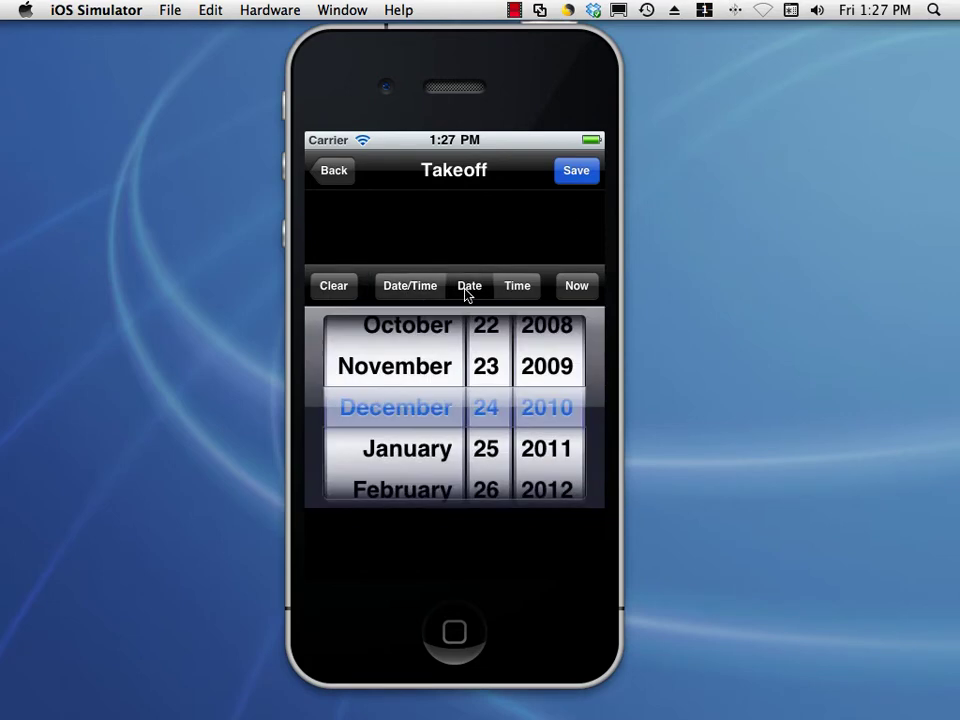
click(428, 290)
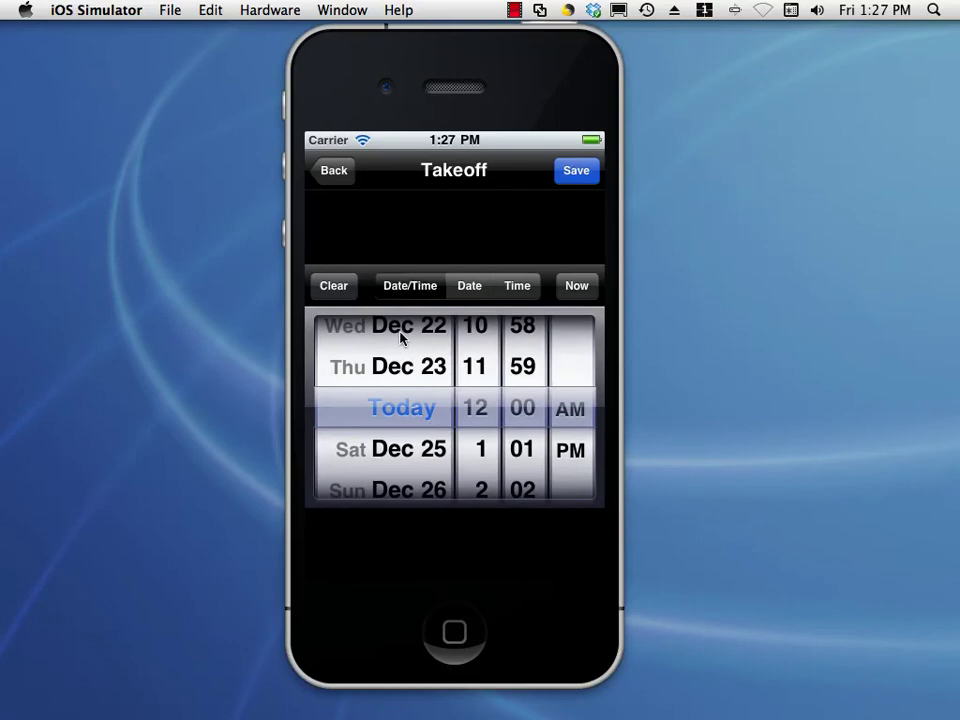
click(469, 286)
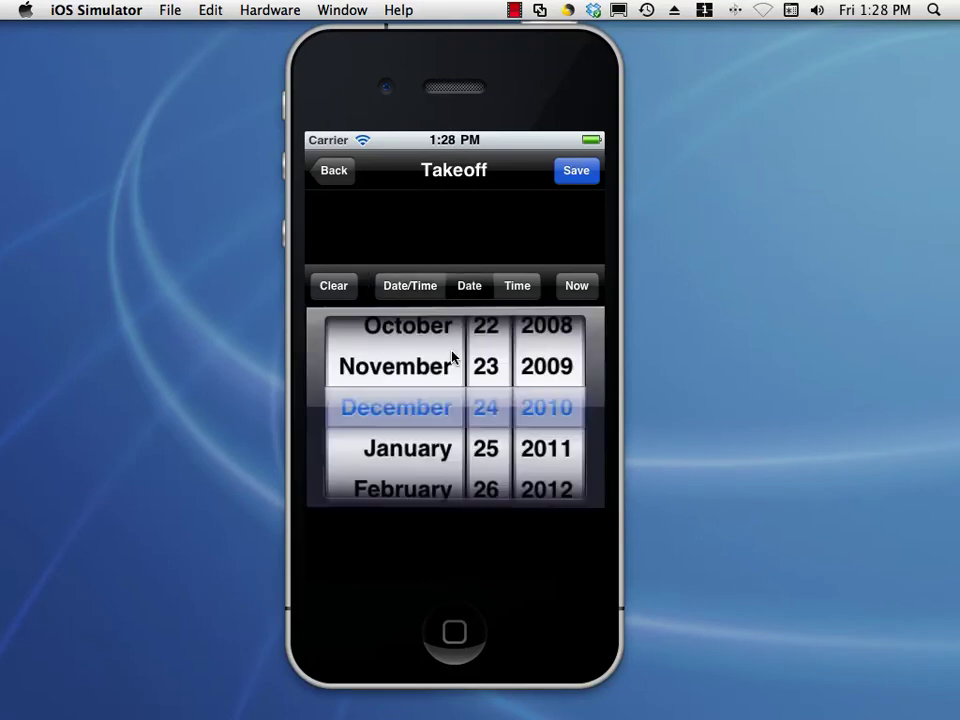
click(514, 292)
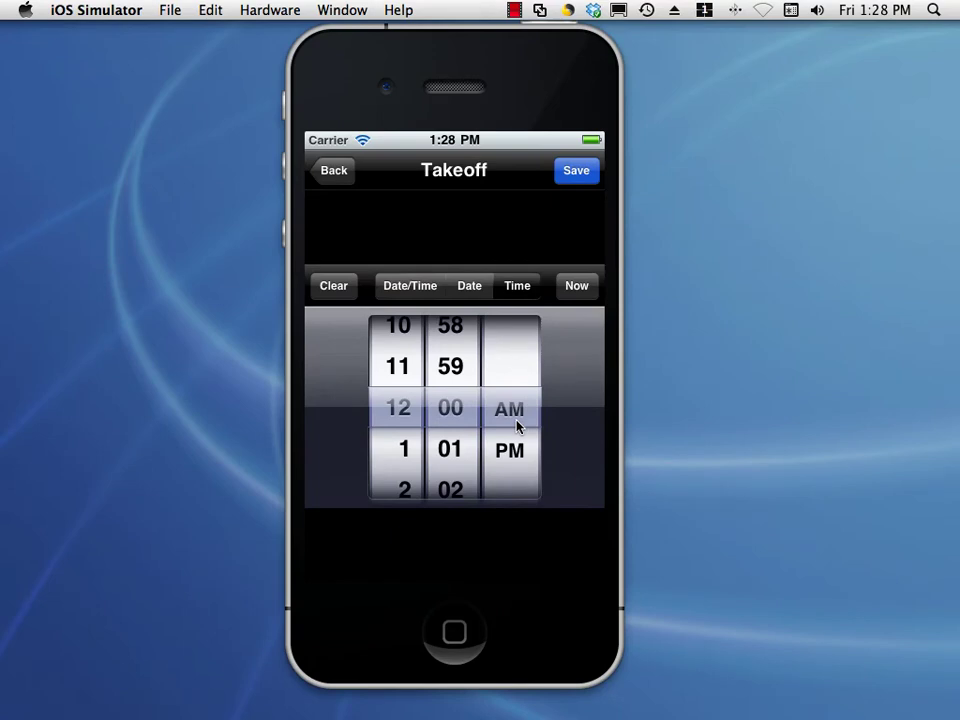
click(469, 292)
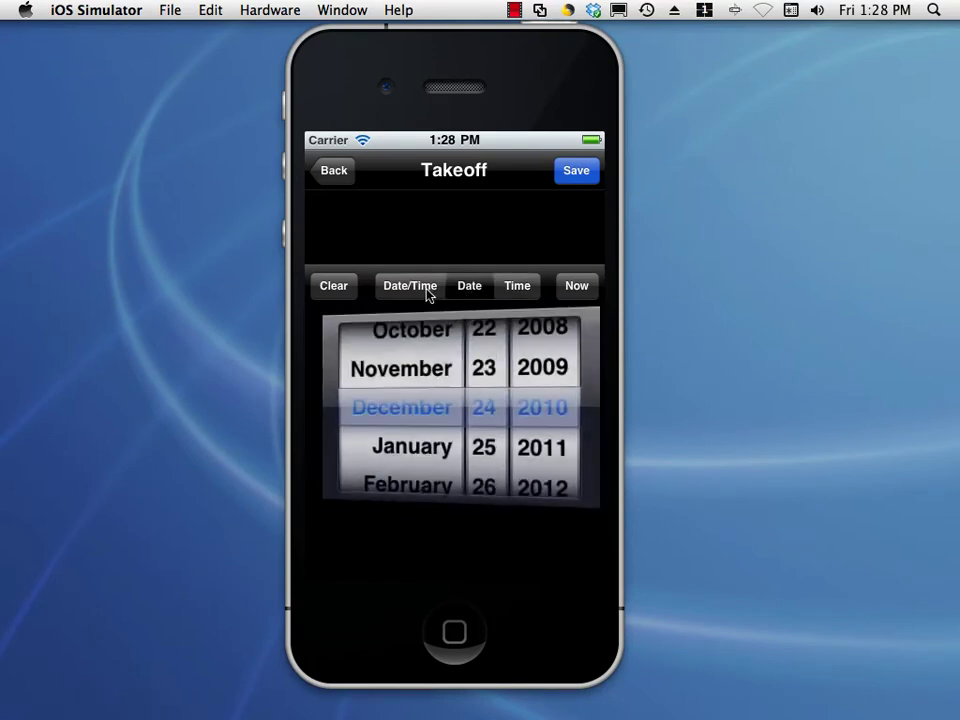
click(427, 289)
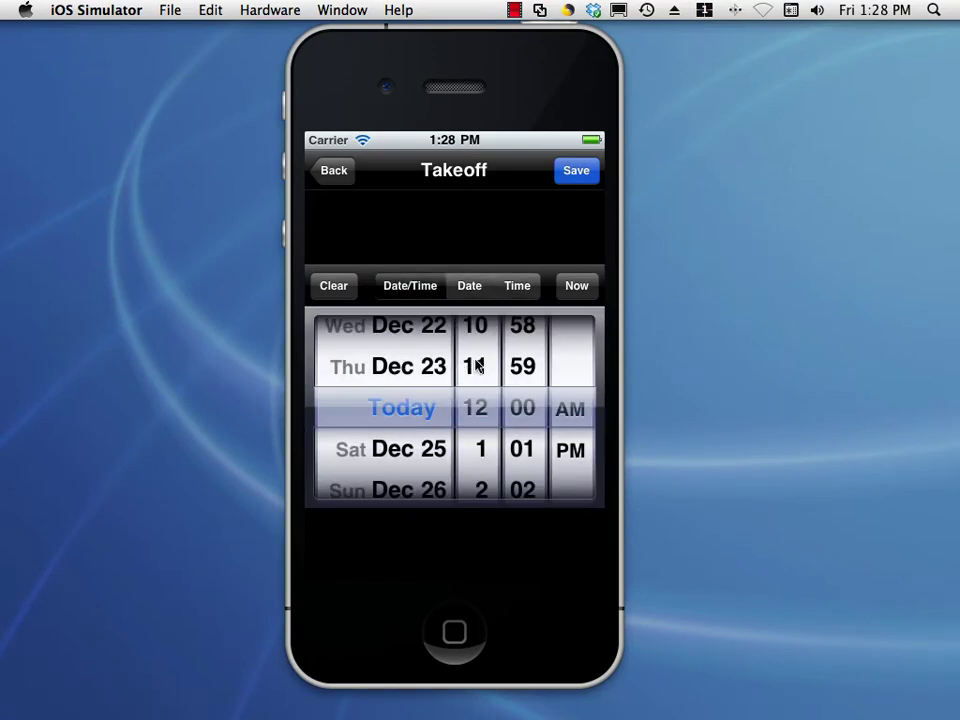
Clear the Takeoff entry and record it again as 24 Dec 13:42.
click(333, 286)
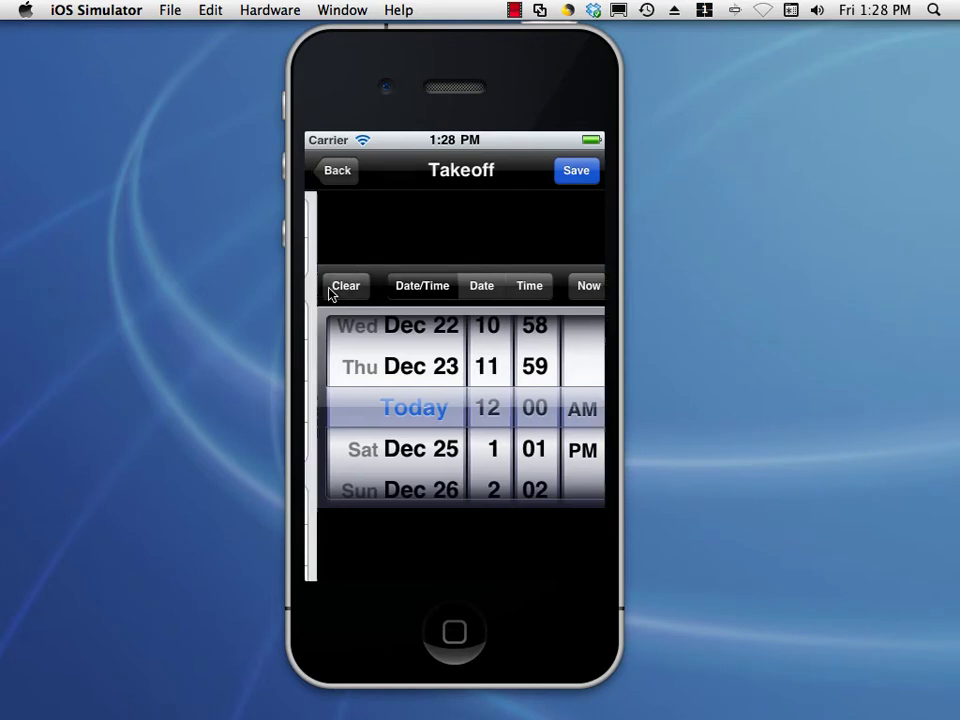
click(492, 368)
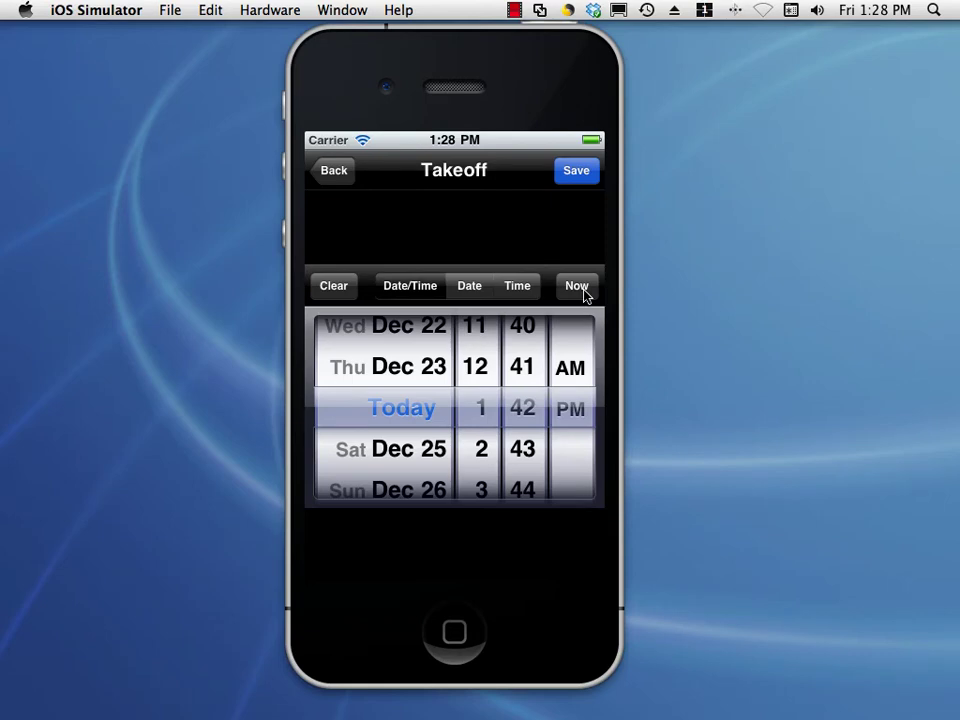
click(578, 172)
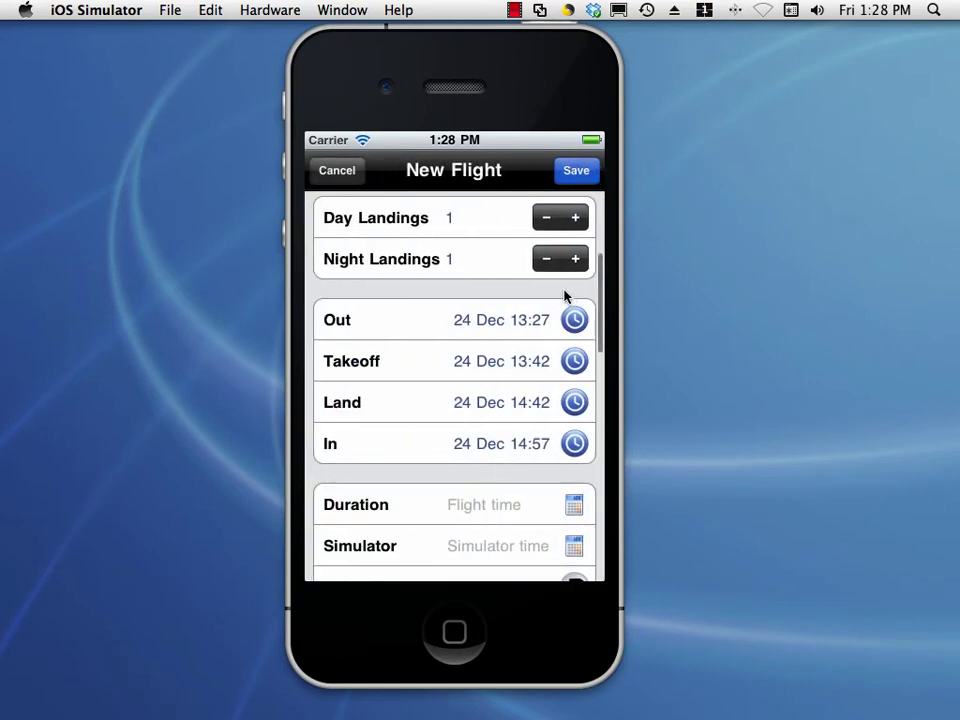
click(542, 366)
click(529, 342)
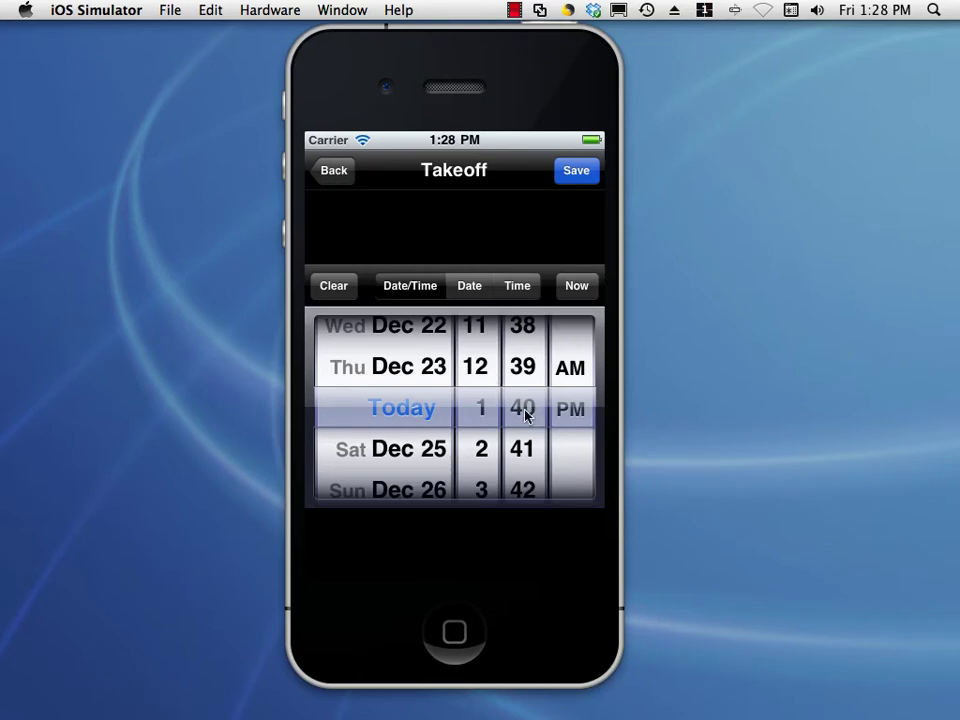
click(334, 172)
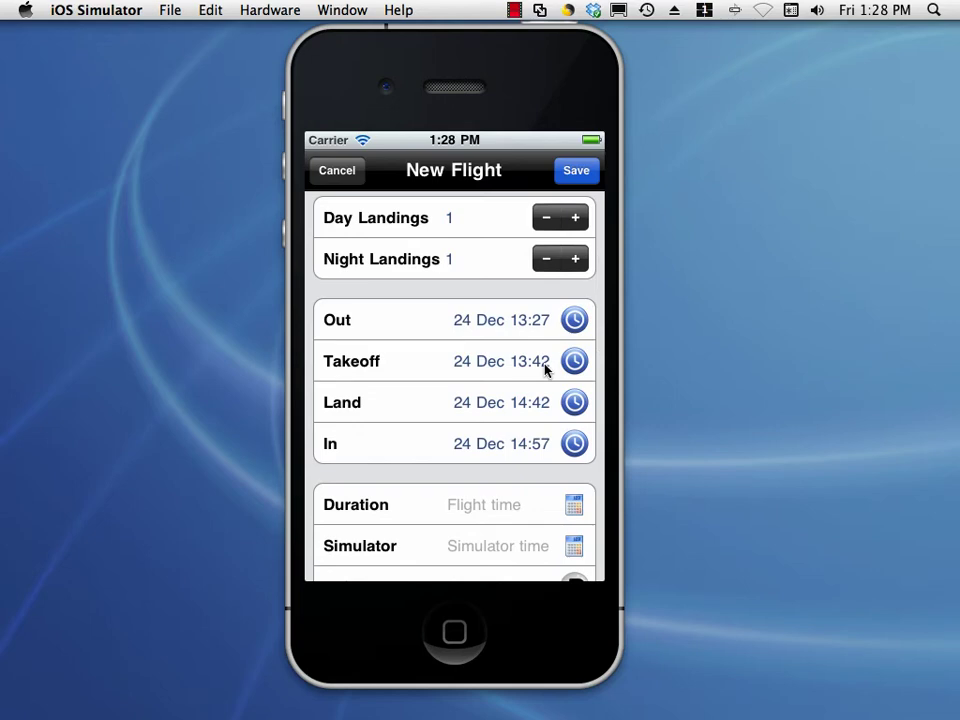
Calculate the flight's Duration from the recorded times, clear it, and calculate it again.
scroll(522, 436, down, 1)
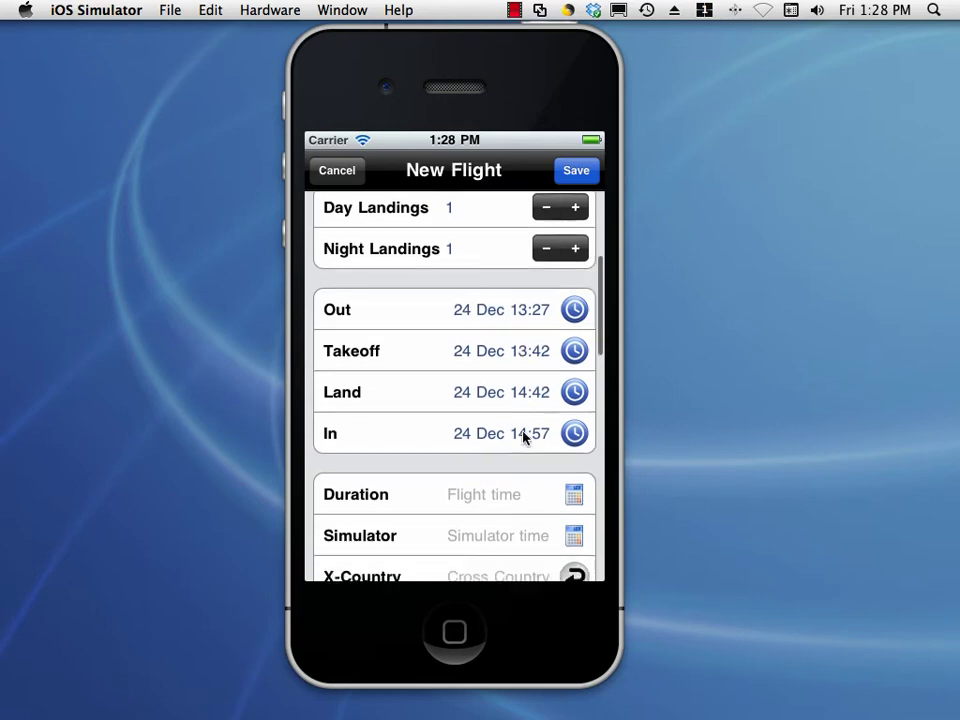
drag(522, 436, 503, 398)
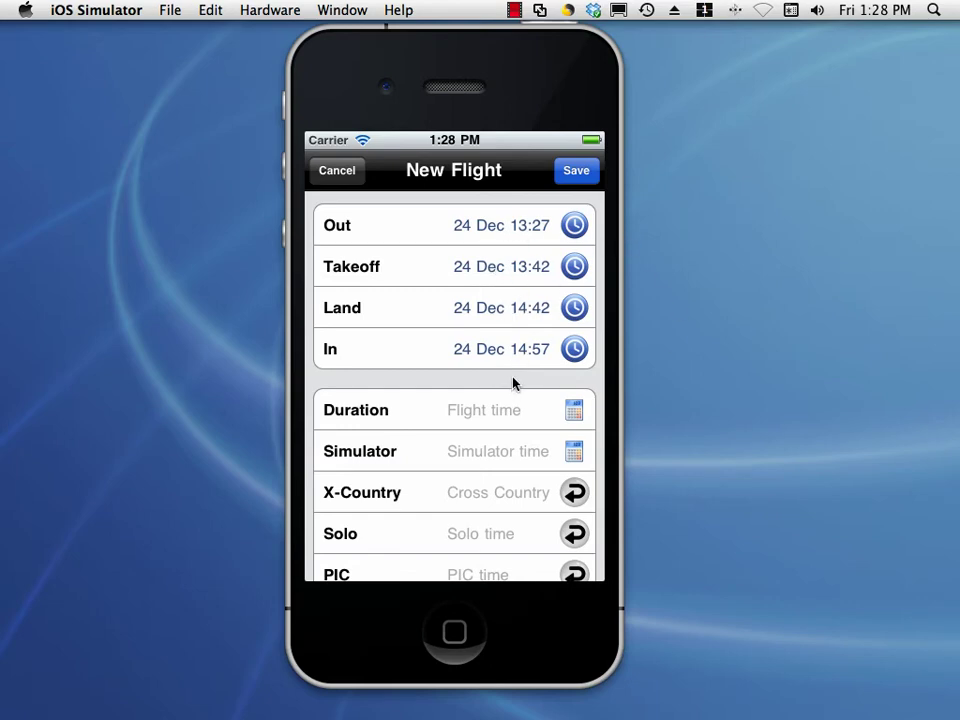
drag(517, 385, 519, 271)
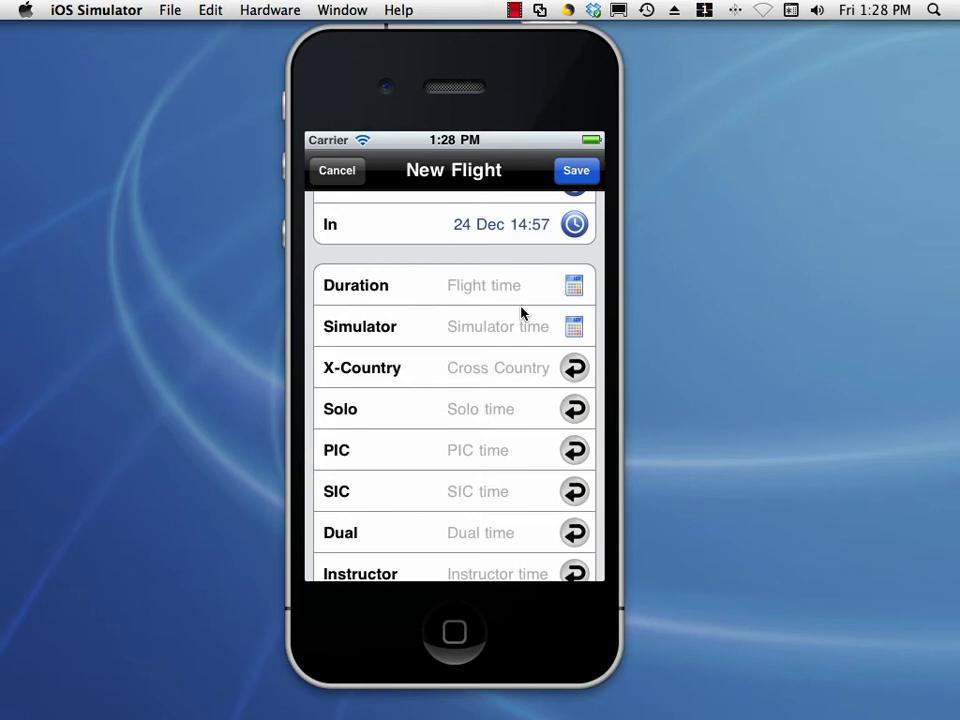
click(574, 287)
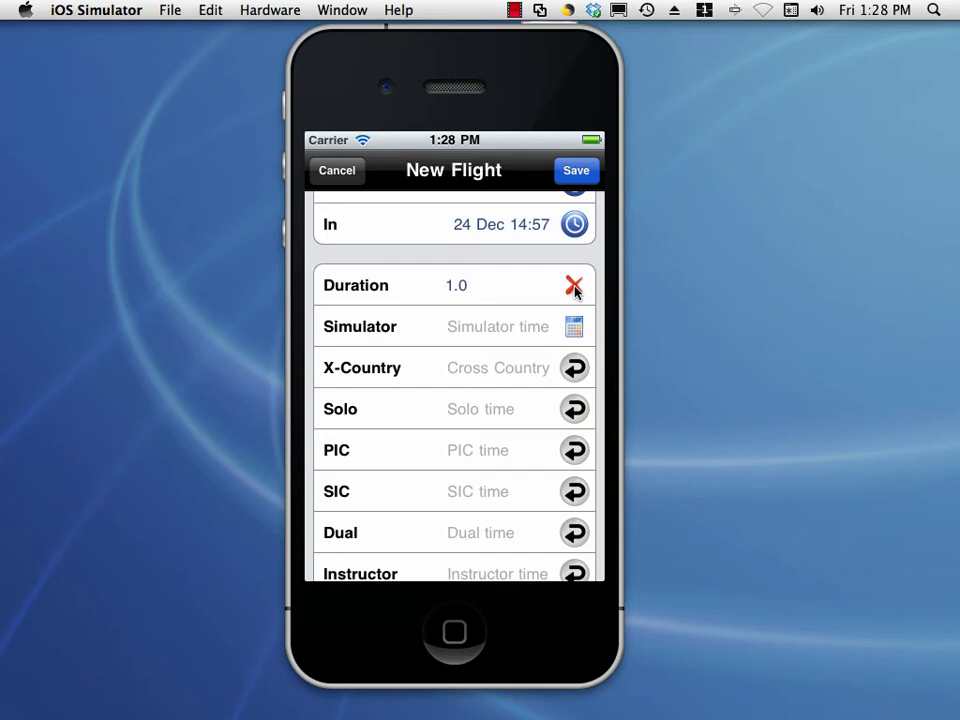
drag(508, 270, 527, 401)
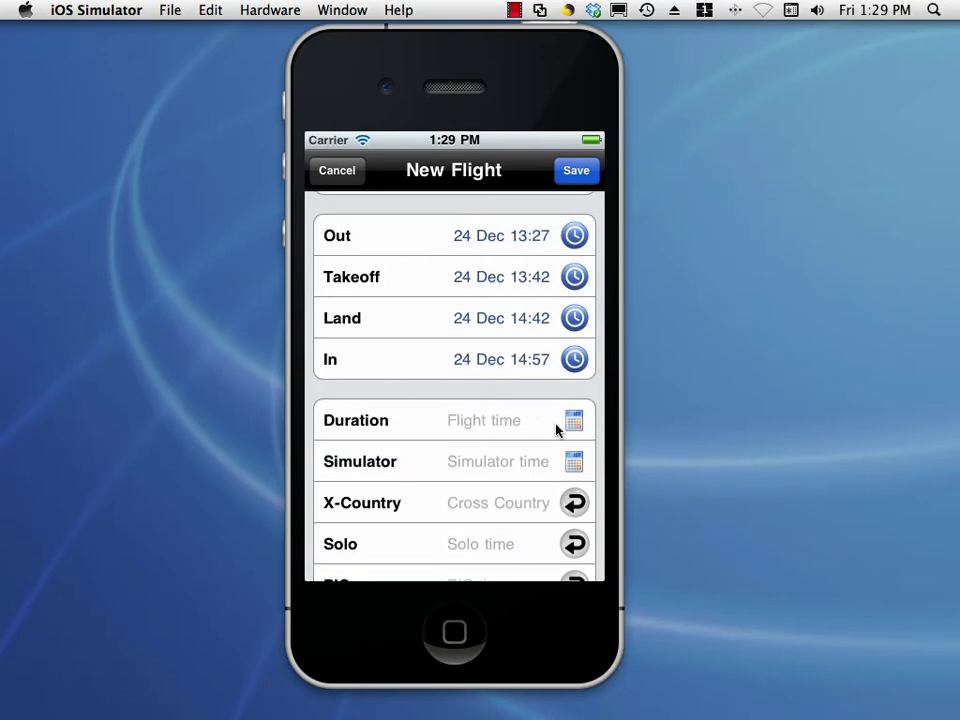
click(572, 421)
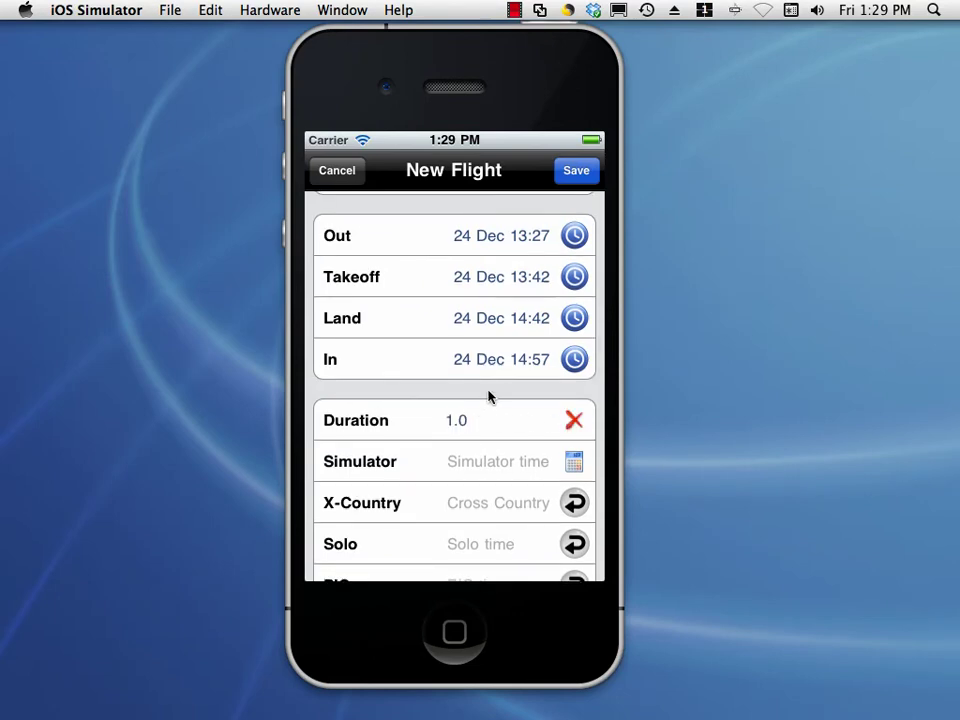
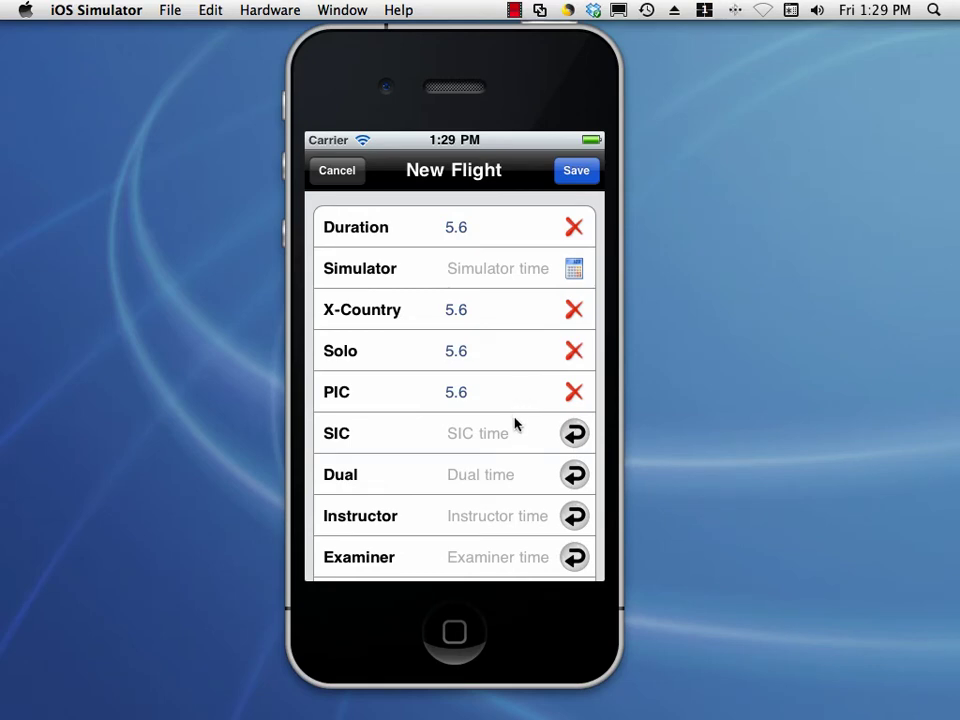
Clear the Solo time and copy the 5.6 duration into the Dual and Instructor times.
click(570, 352)
drag(514, 437, 516, 339)
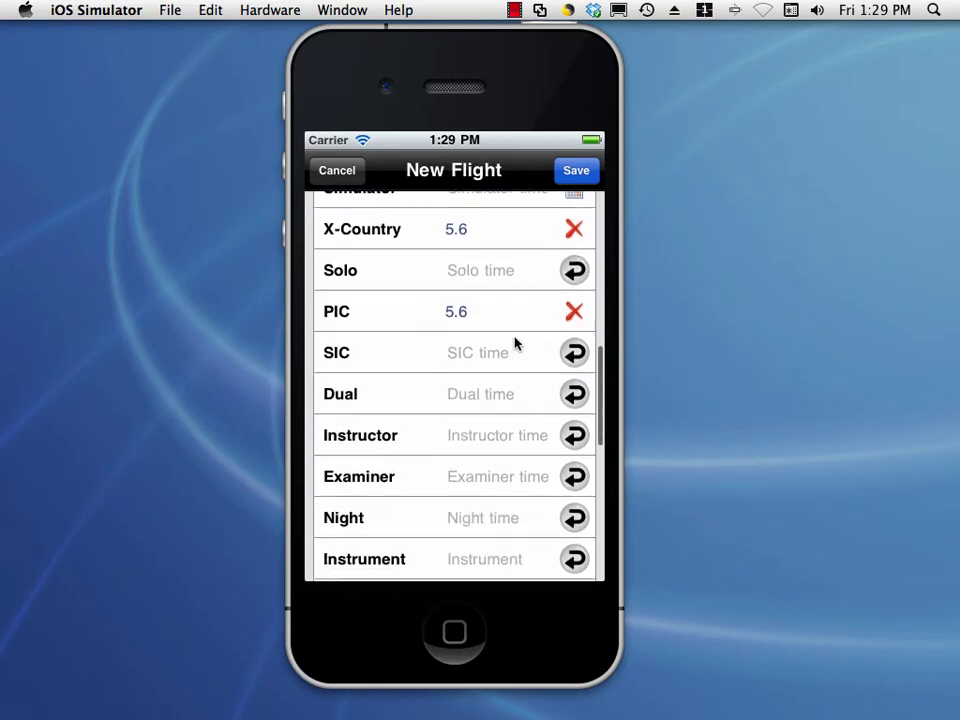
drag(506, 456, 508, 386)
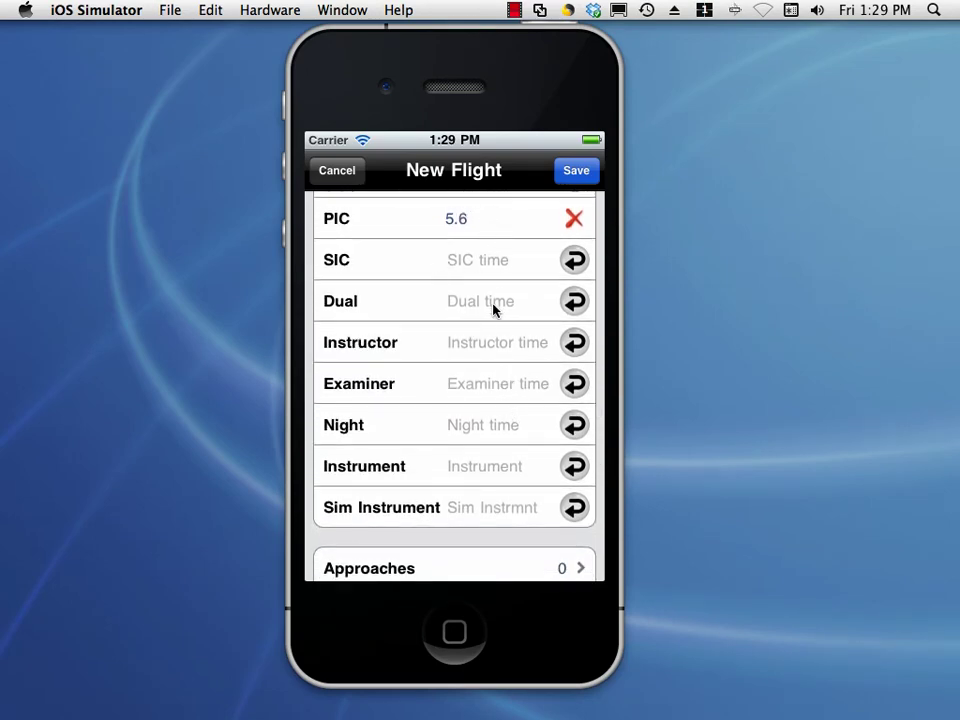
click(574, 301)
click(574, 342)
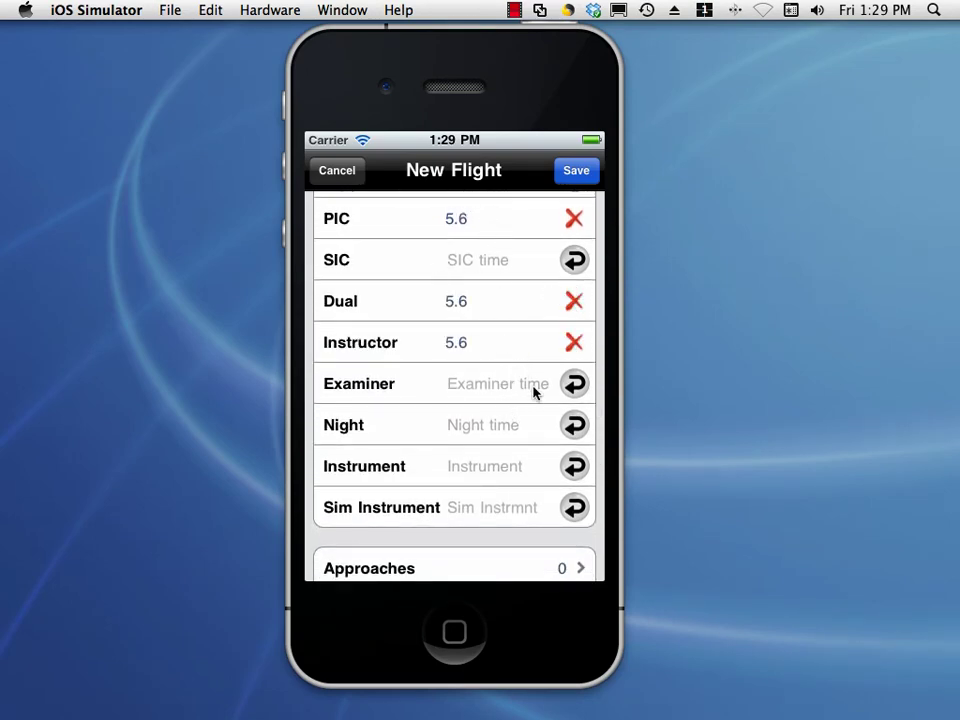
Record 2 ILS approaches, 1 PAR approach and 1 TACAN approach for the flight.
drag(536, 392, 529, 267)
drag(529, 315, 529, 348)
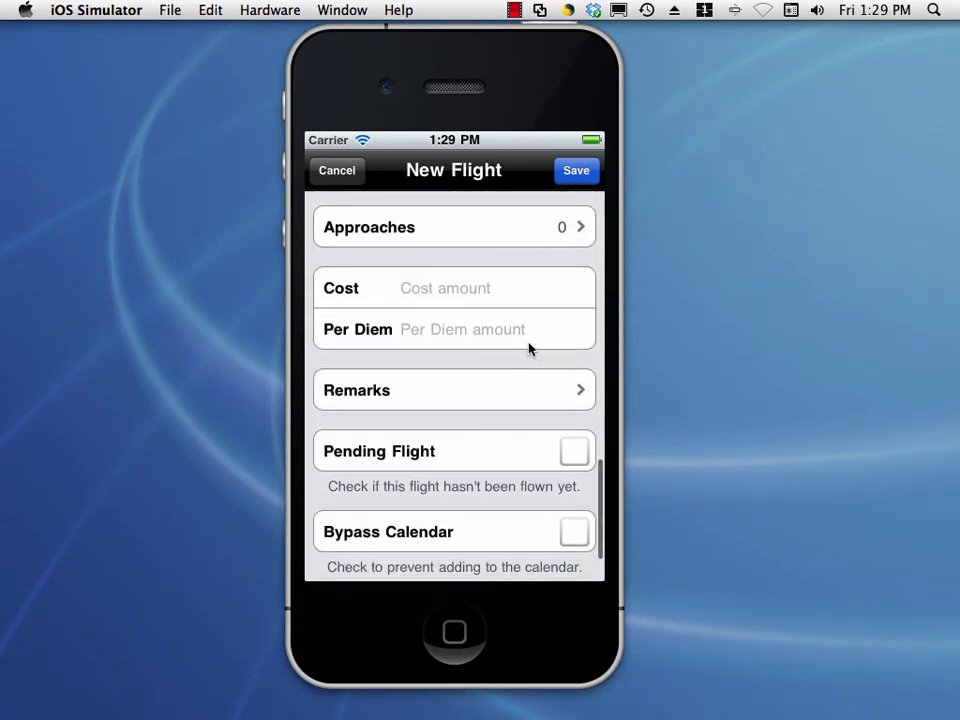
click(486, 223)
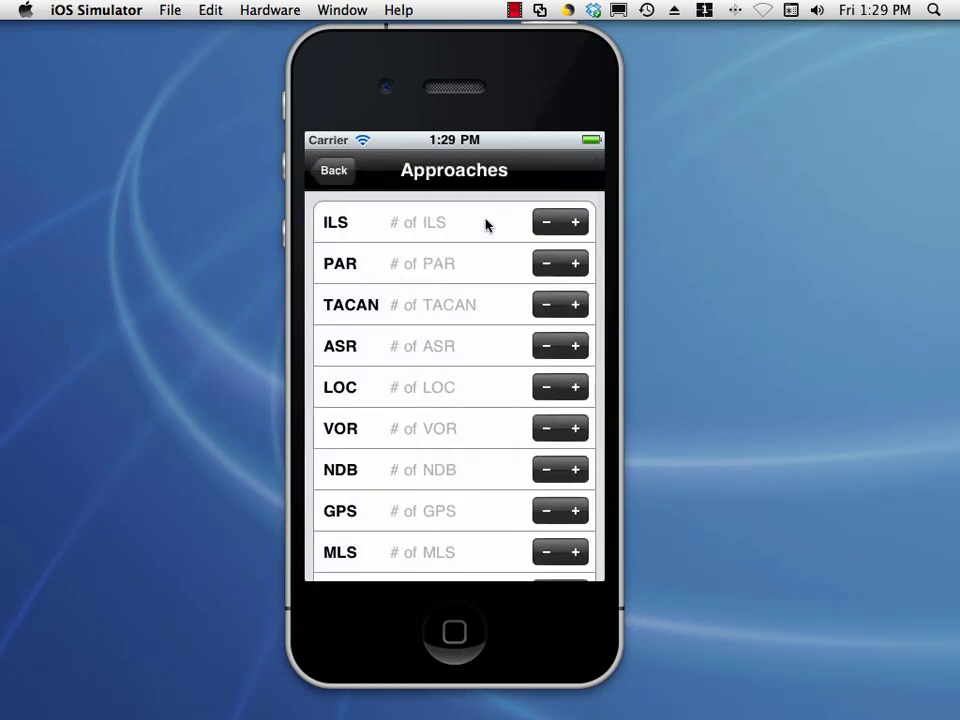
click(576, 223)
click(577, 224)
click(575, 265)
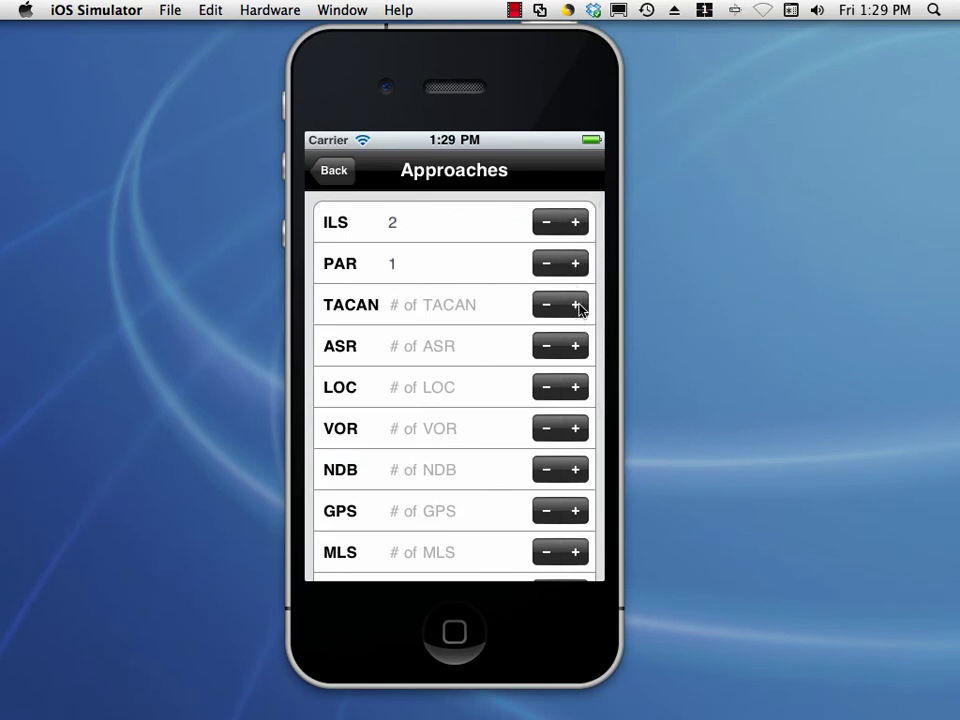
click(575, 305)
click(346, 174)
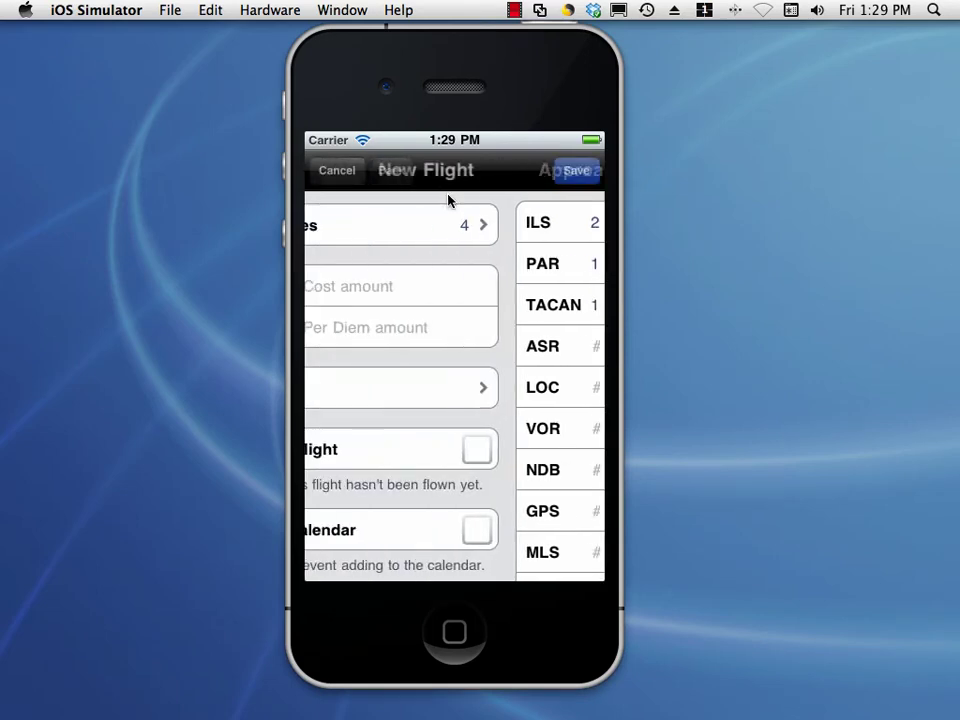
click(484, 238)
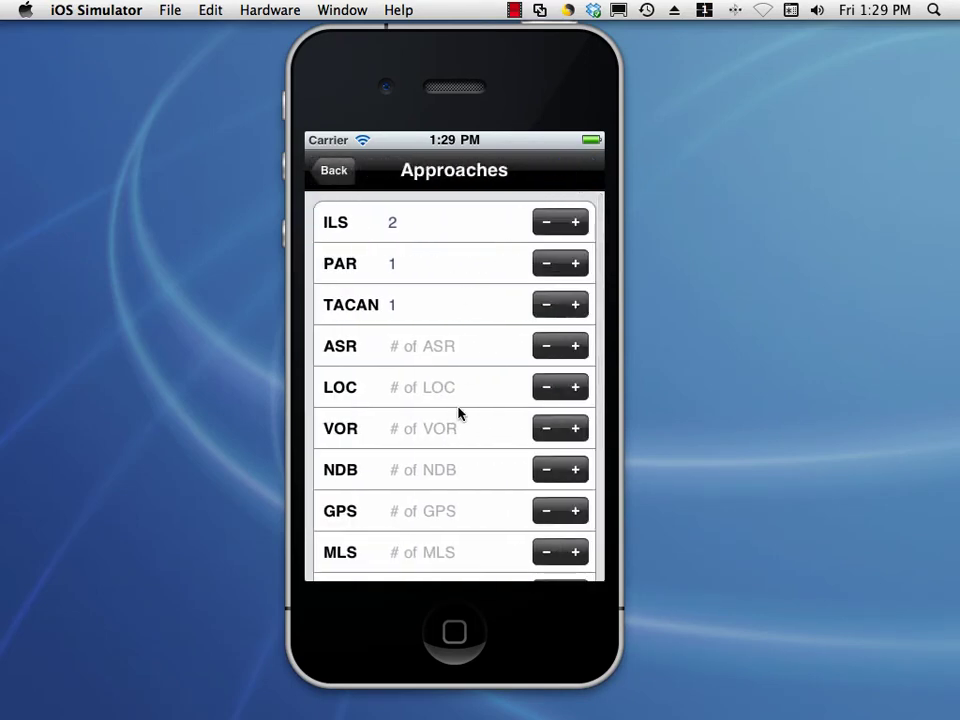
click(340, 181)
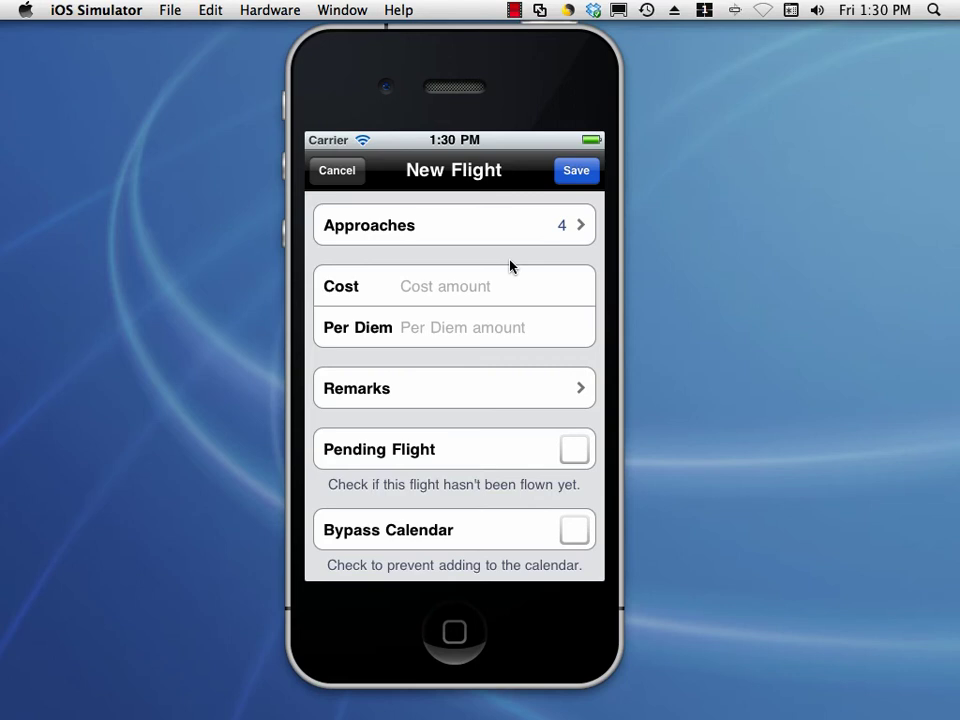
Set the new flight's cost to 500.00.
click(405, 300)
click(443, 446)
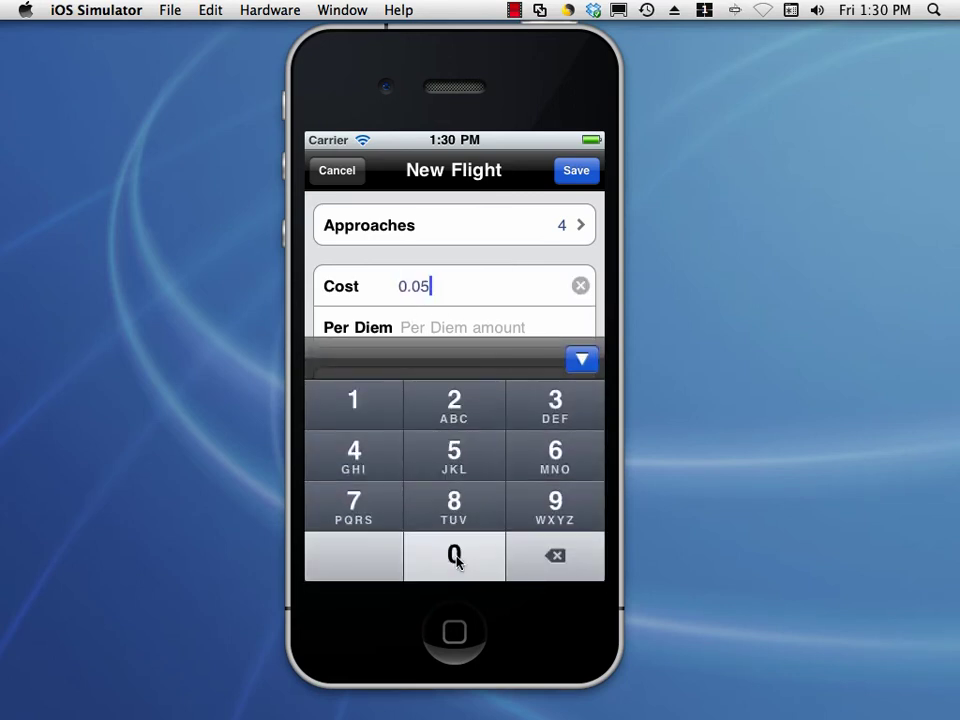
click(453, 554)
click(453, 554)
click(453, 554)
click(460, 554)
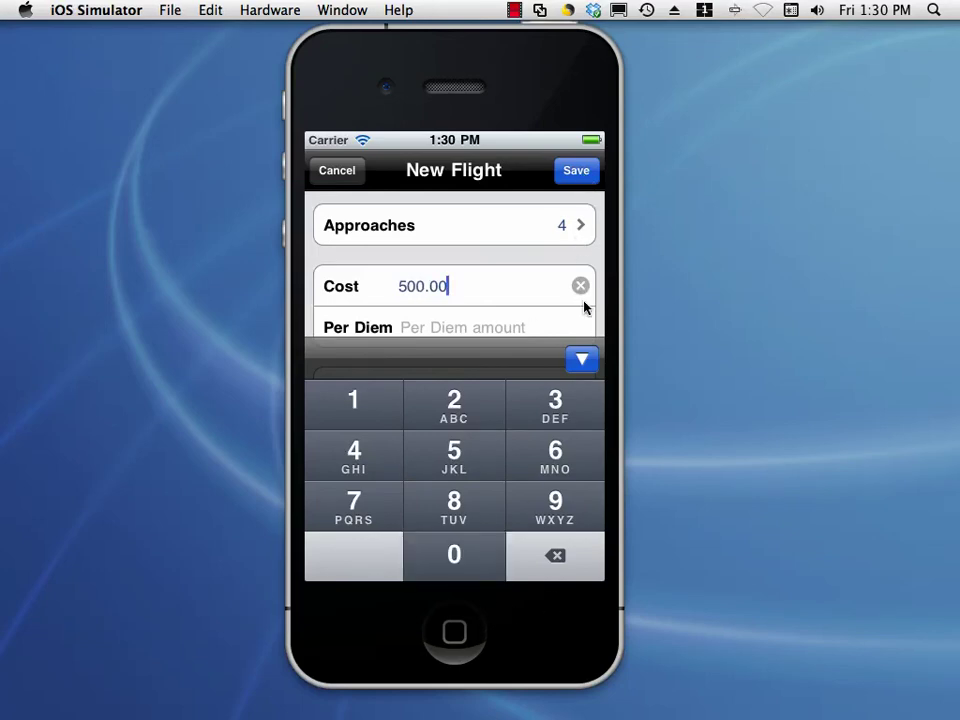
click(587, 360)
Add the remark "Weather was amazing!" to the flight and save the remark.
click(472, 401)
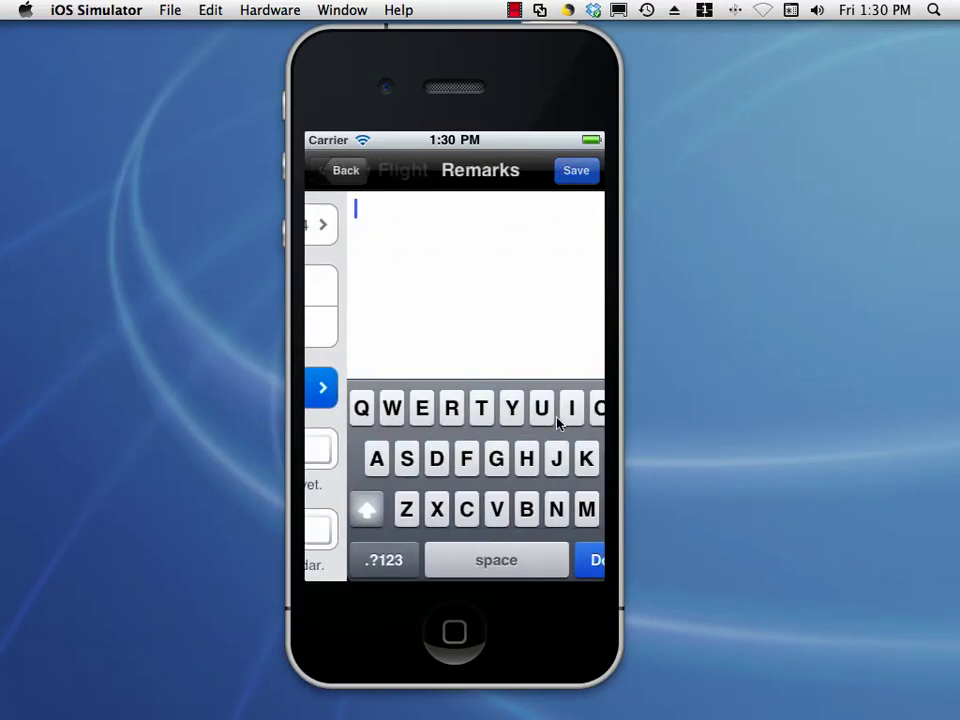
text(Weat)
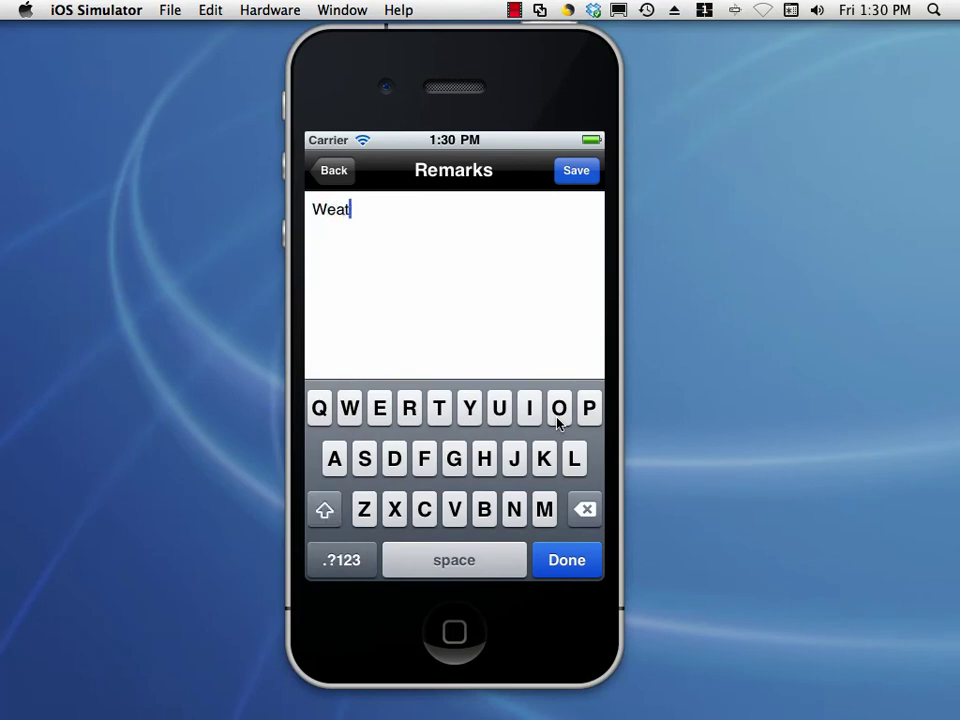
text(her was amazing!)
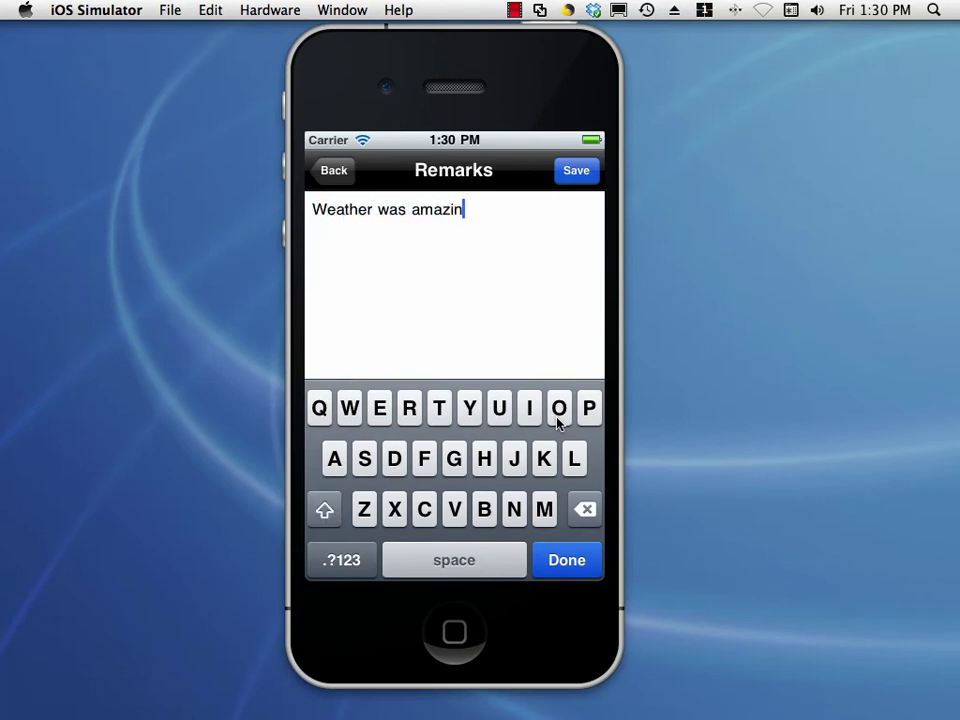
click(570, 170)
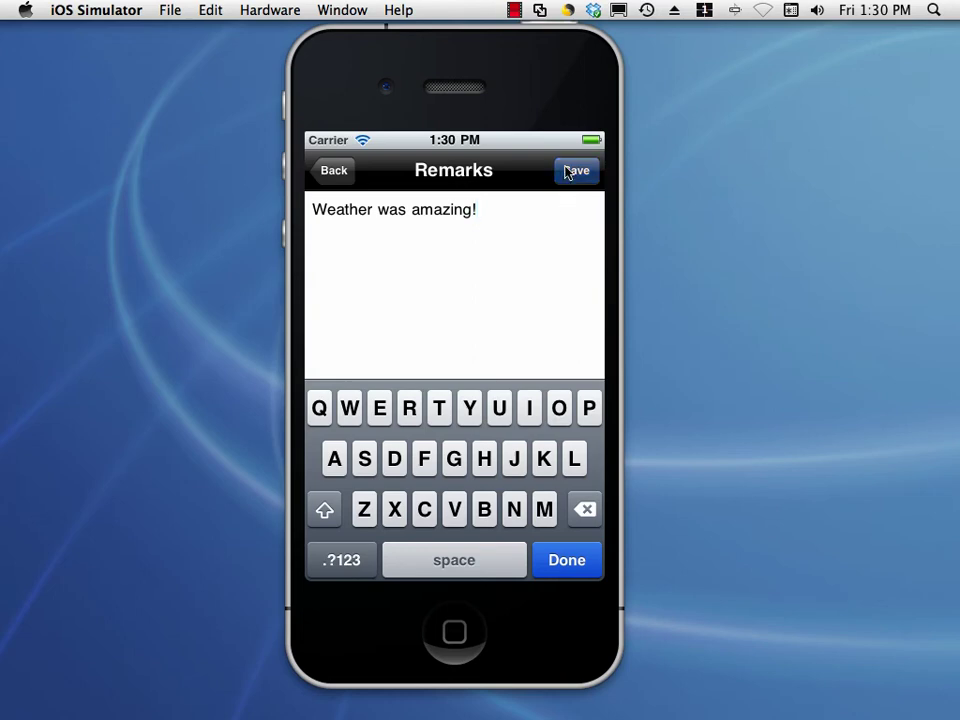
Mark the new flight as pending and set its date to December 26, 2010.
drag(506, 437, 497, 283)
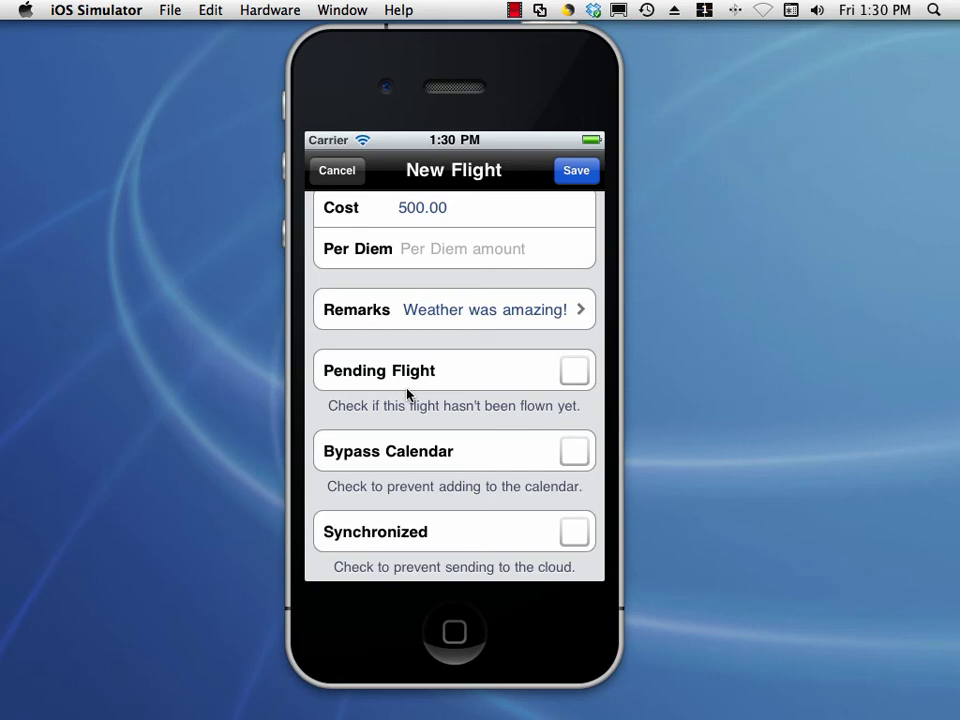
click(460, 374)
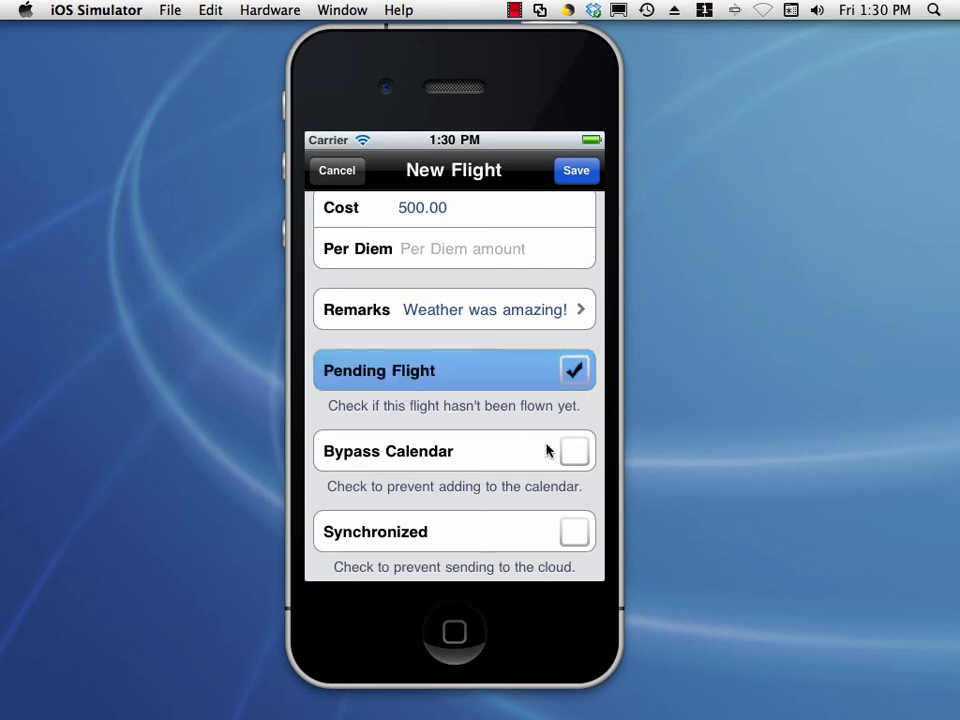
scroll(566, 366, up, 10)
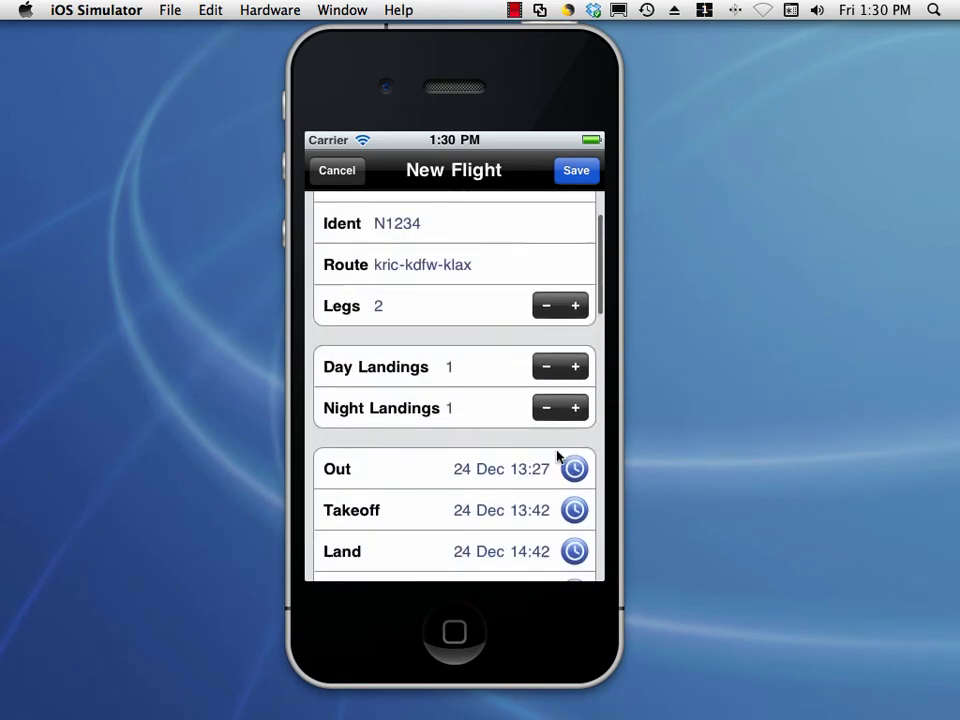
click(489, 225)
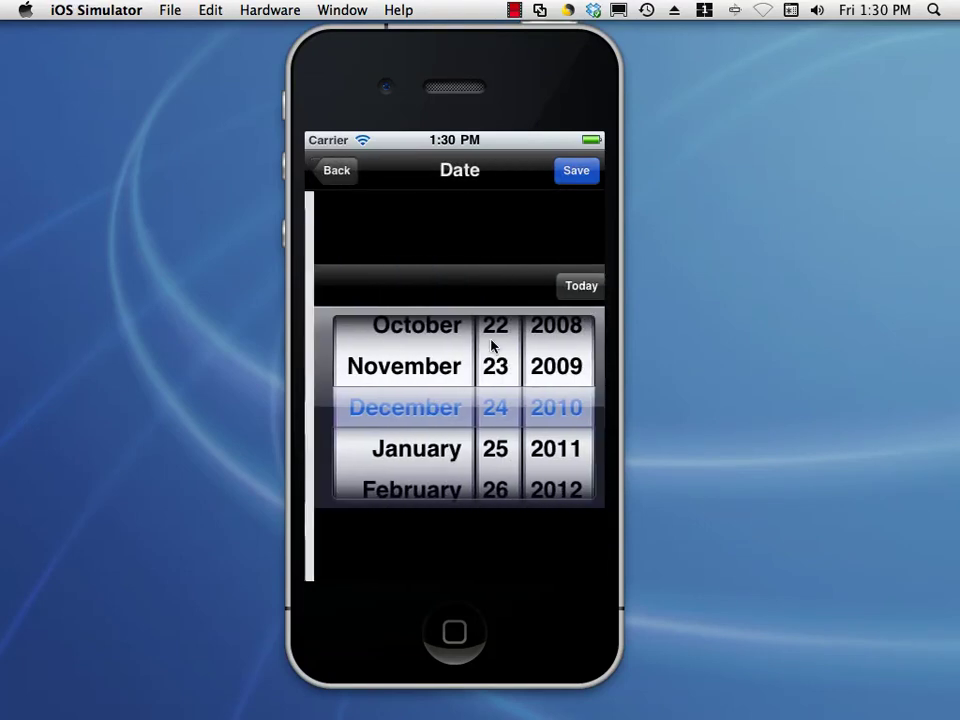
click(493, 435)
drag(493, 435, 493, 379)
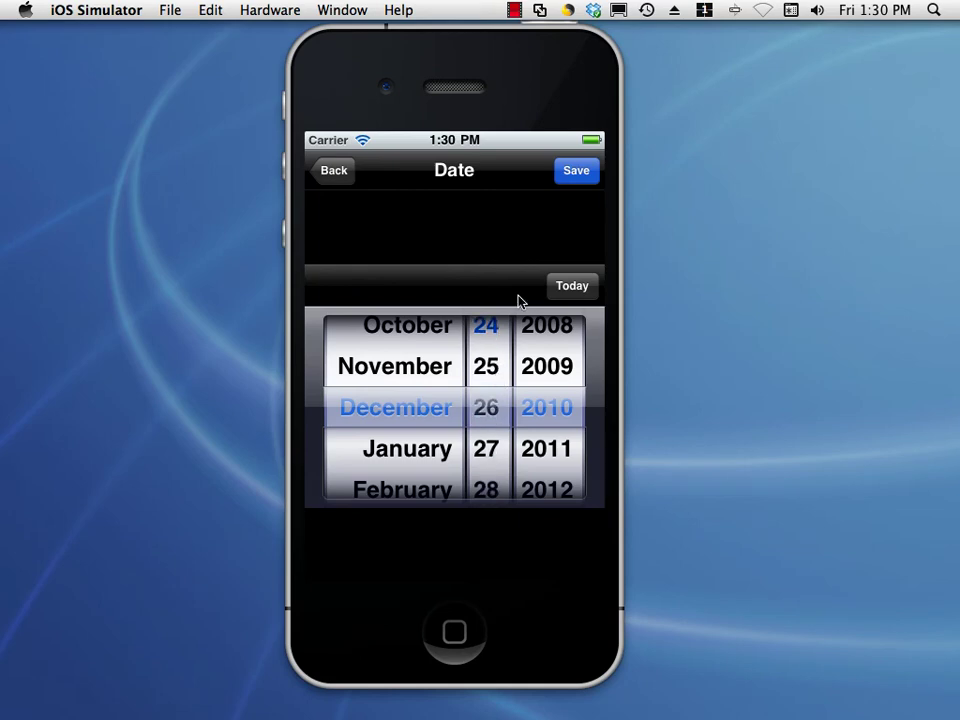
click(576, 170)
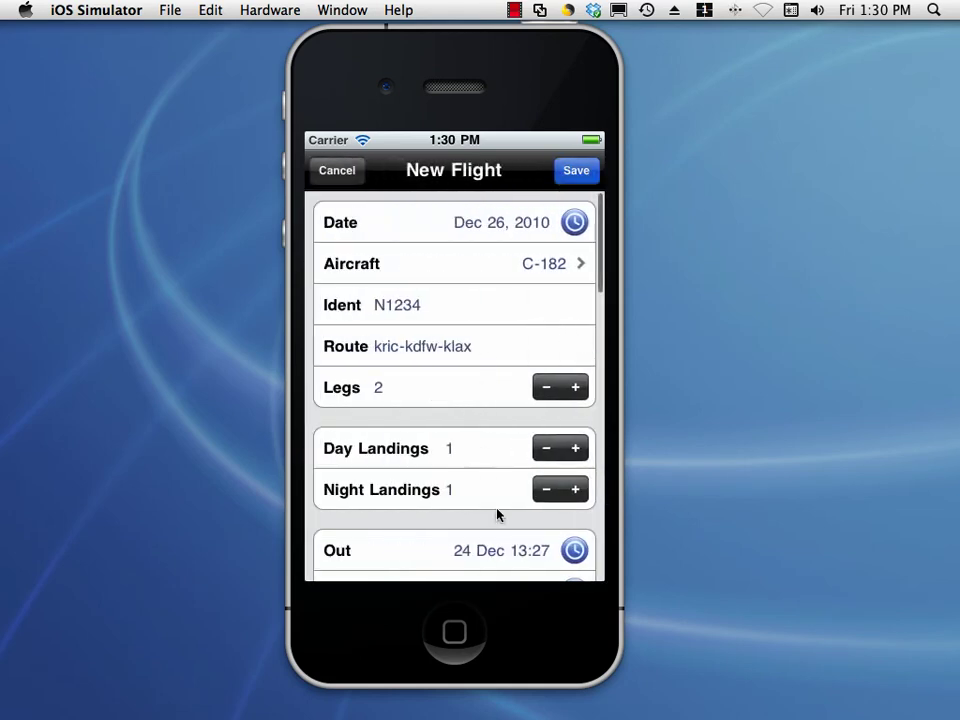
Review the flight's details and save the new flight to the logbook.
drag(499, 514, 497, 426)
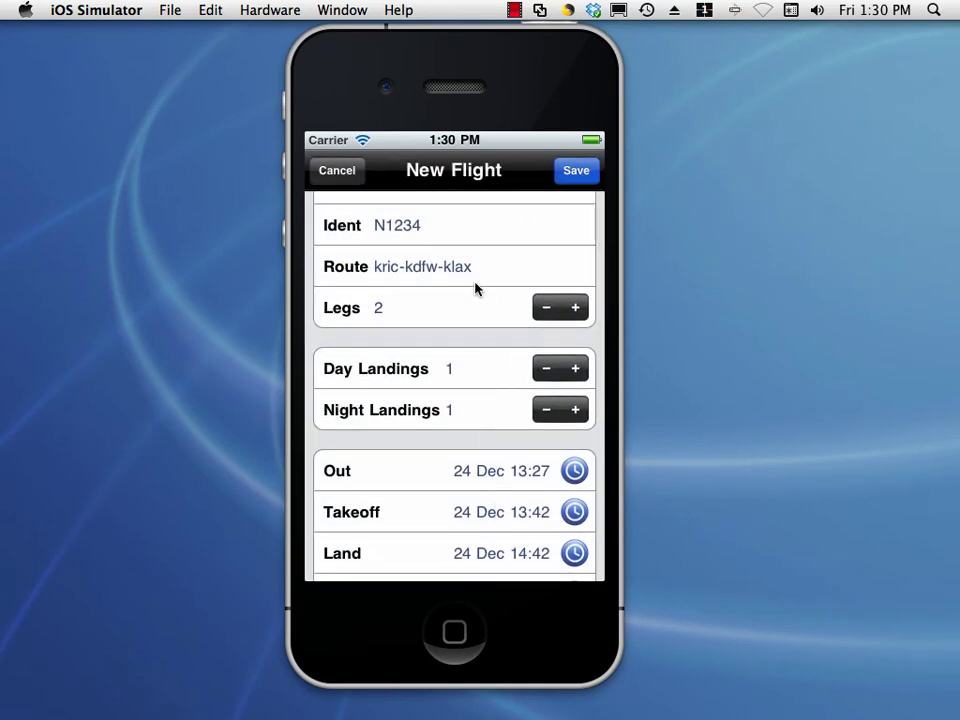
drag(478, 289, 501, 321)
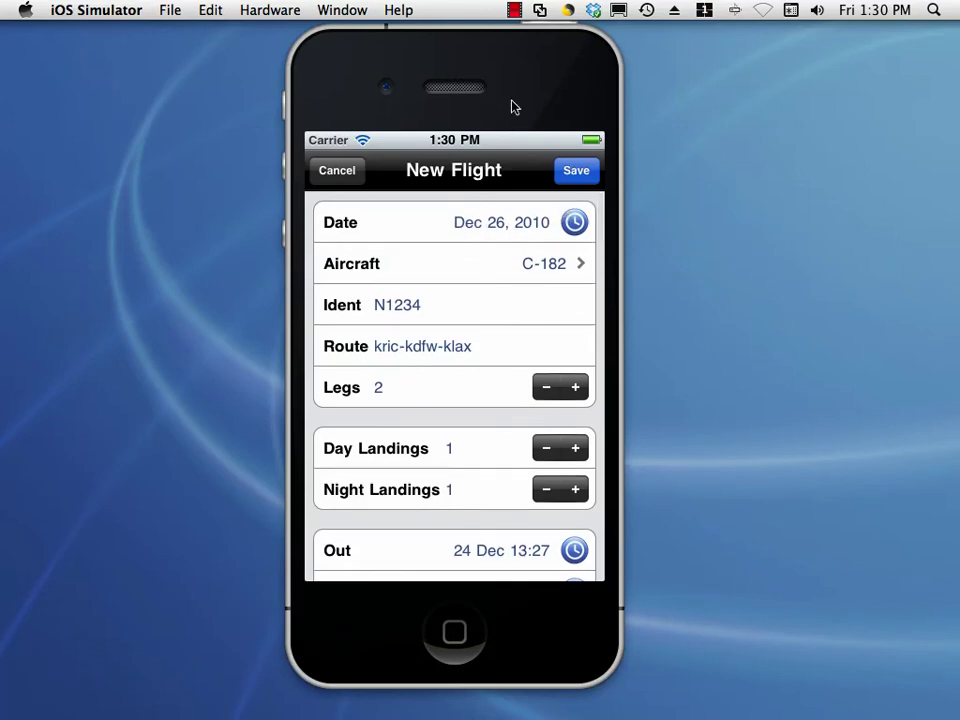
click(575, 171)
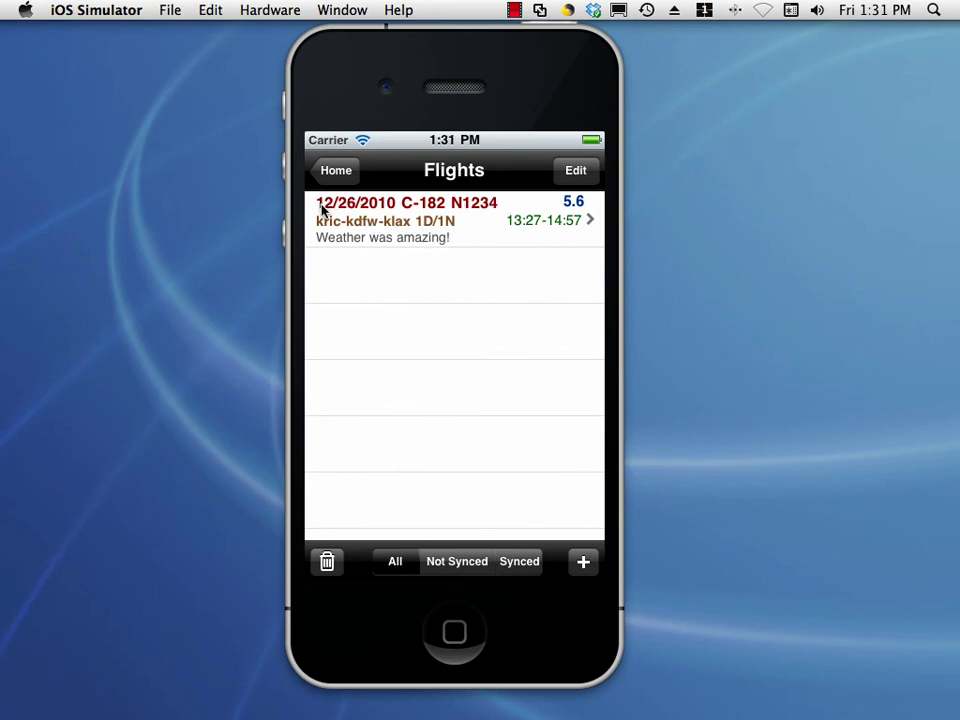
Reopen the C-182 flight, reset its date to today, clear its pending status and save it.
click(465, 219)
click(573, 222)
scroll(525, 322, down, 15)
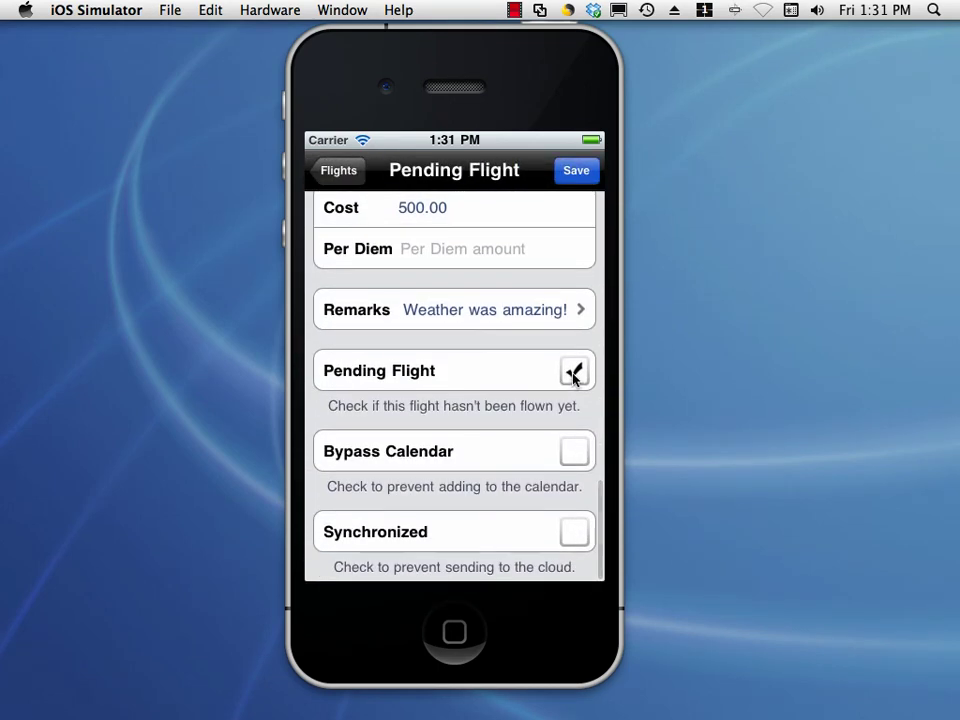
click(574, 363)
click(576, 171)
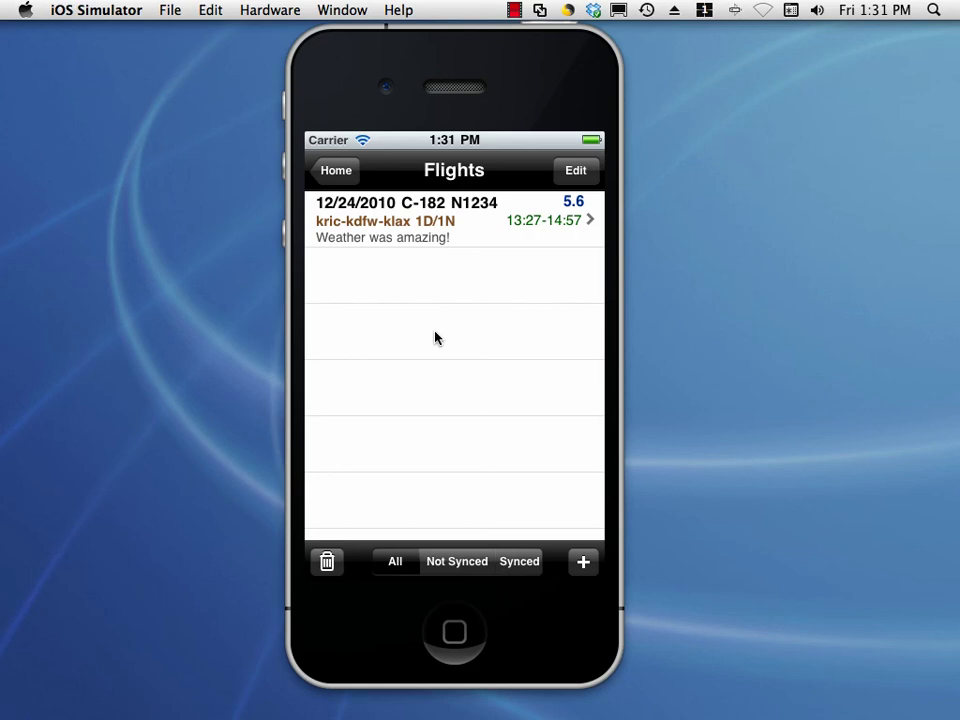
Reopen the C-182 flight, mark it as a pending flight and save it.
click(525, 230)
scroll(493, 308, down, 10)
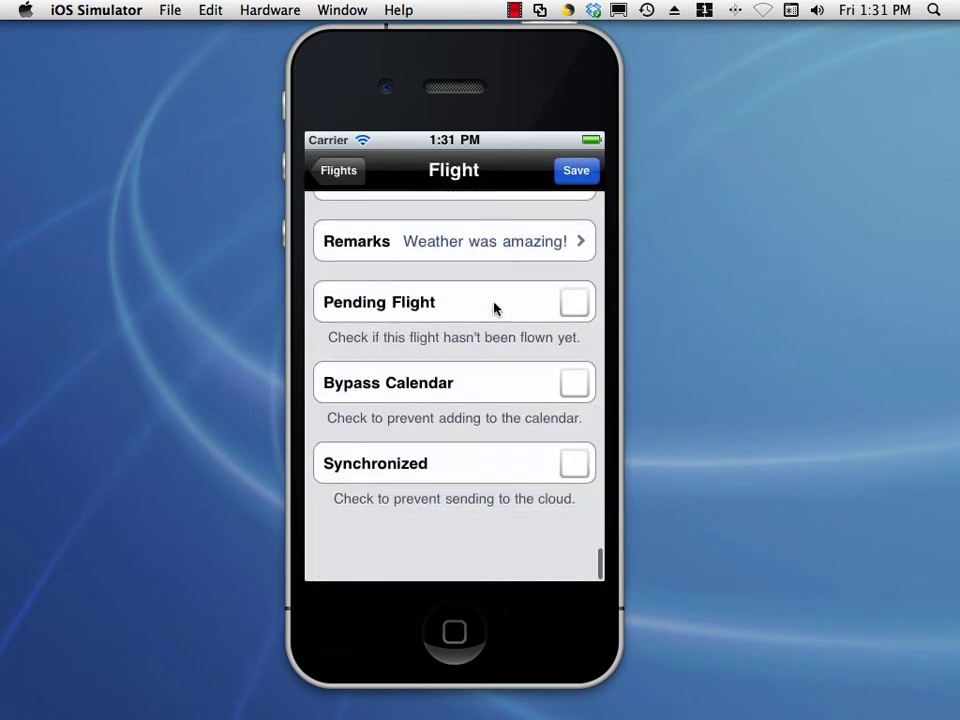
click(572, 369)
click(576, 172)
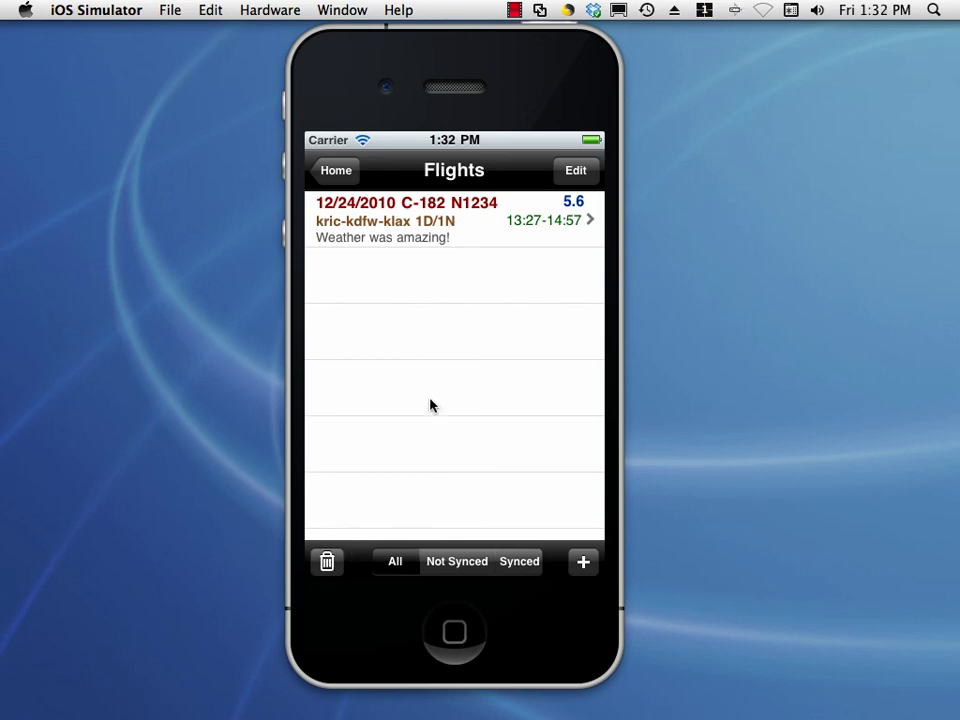
Return to the home screen, view the options for purging all logbook records and cancel without deleting anything.
click(338, 172)
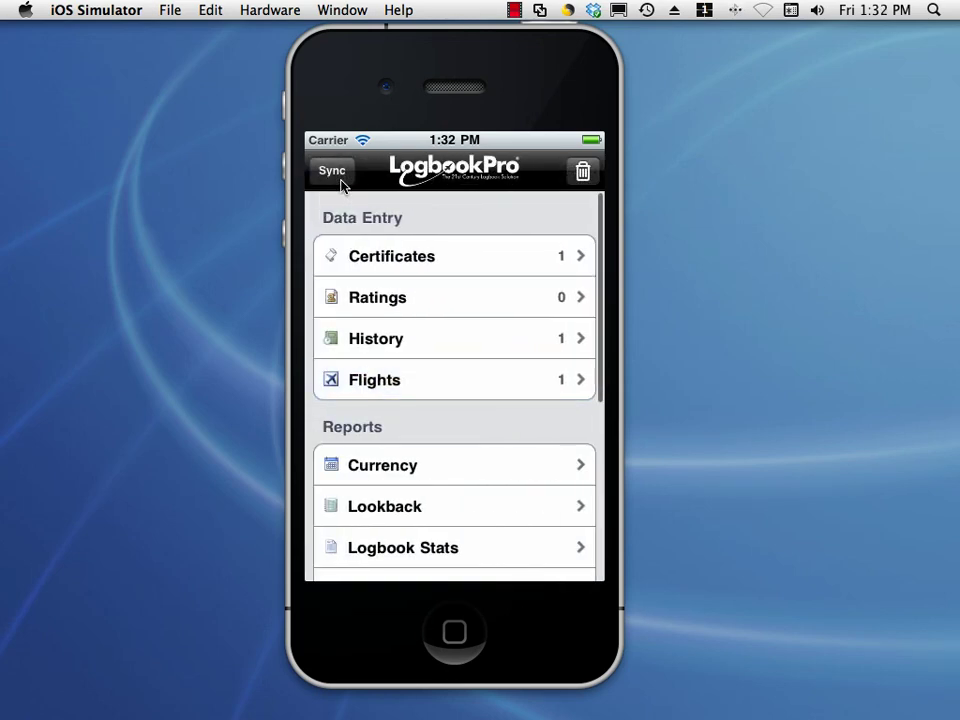
click(584, 172)
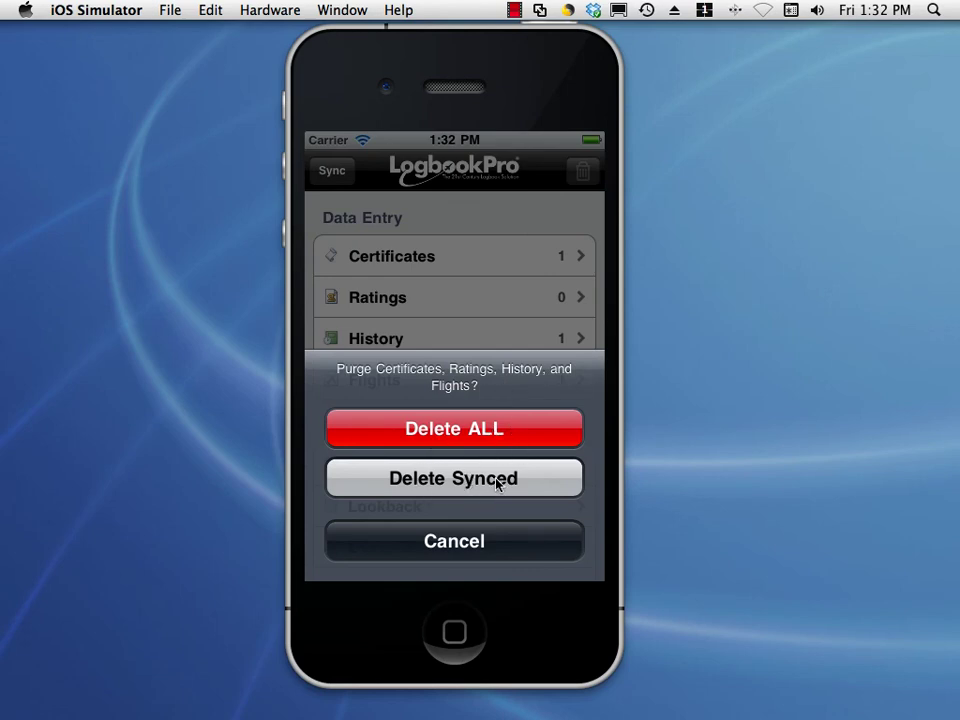
click(508, 539)
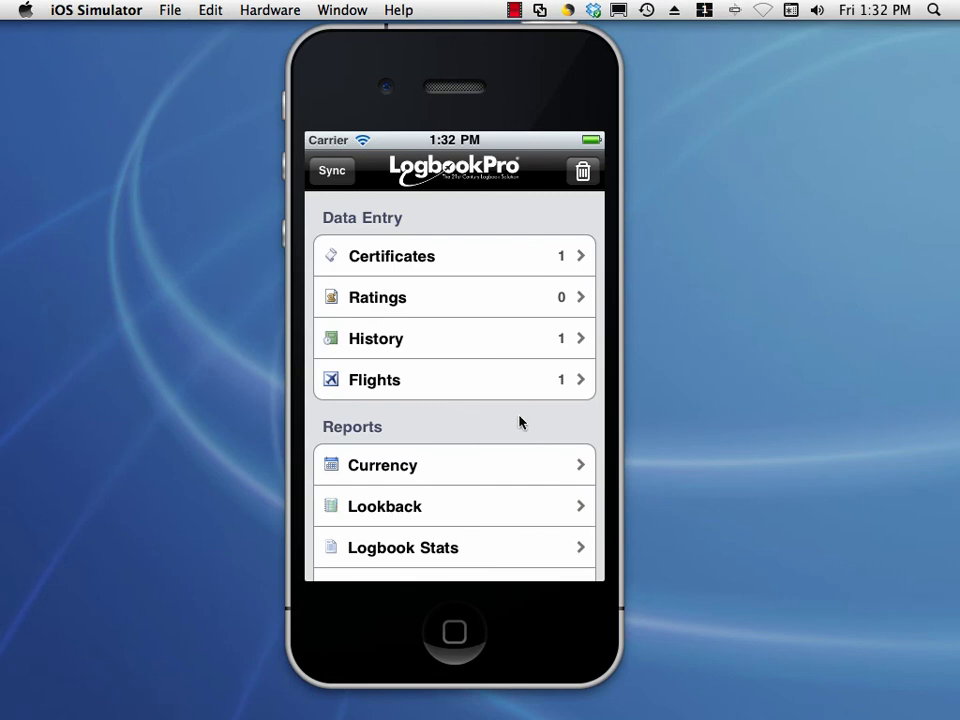
Examine the Cert 2 certificate's issue date and grade entry, and return to the home screen without saving.
click(487, 263)
click(424, 221)
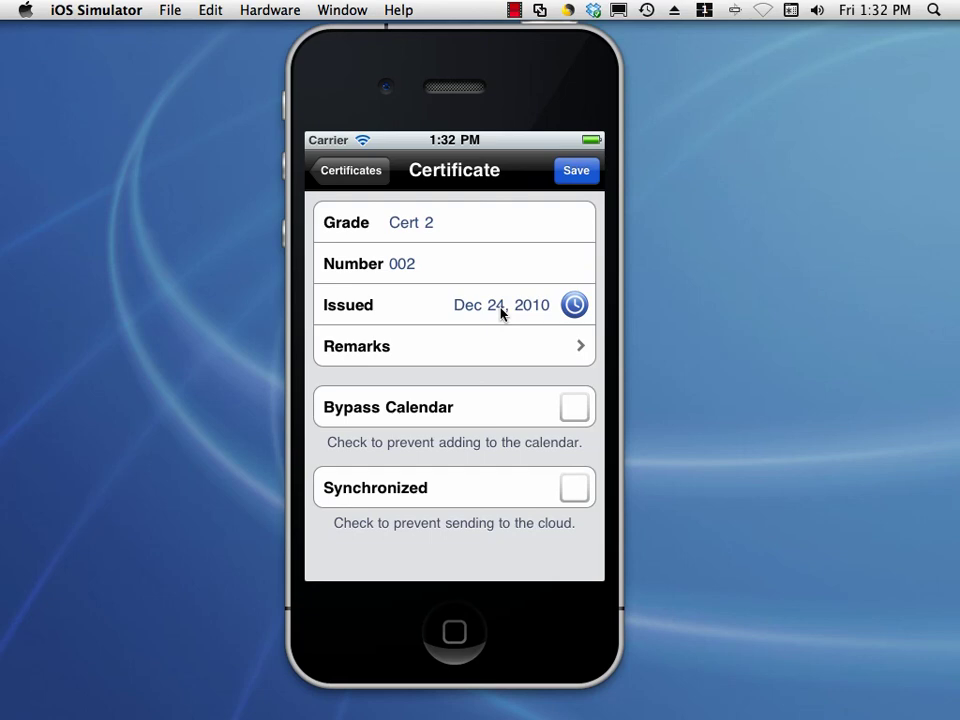
click(502, 305)
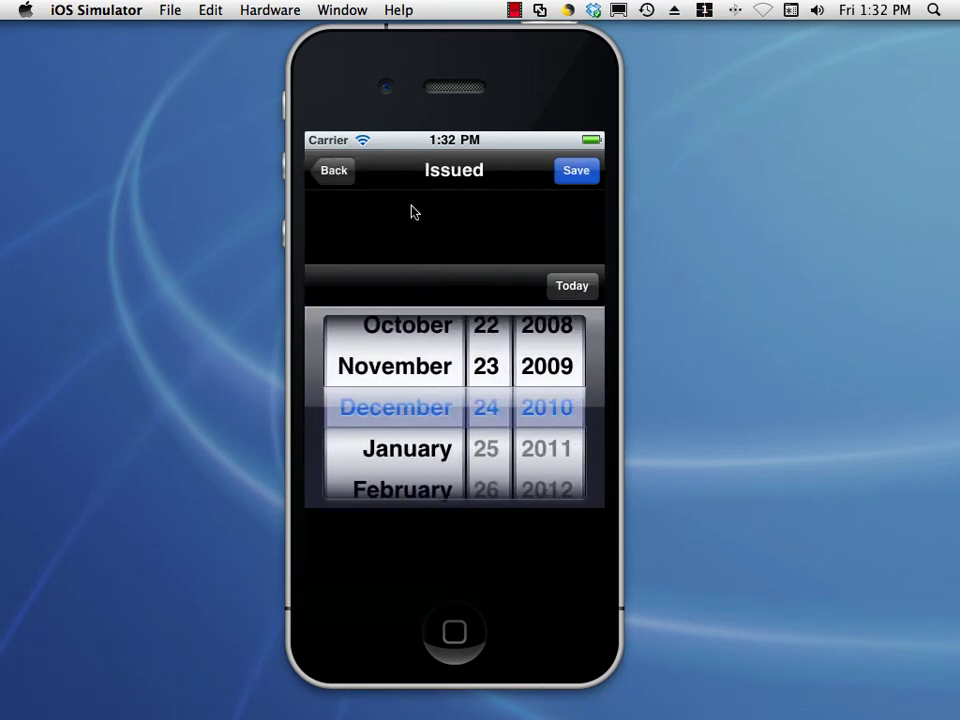
click(336, 171)
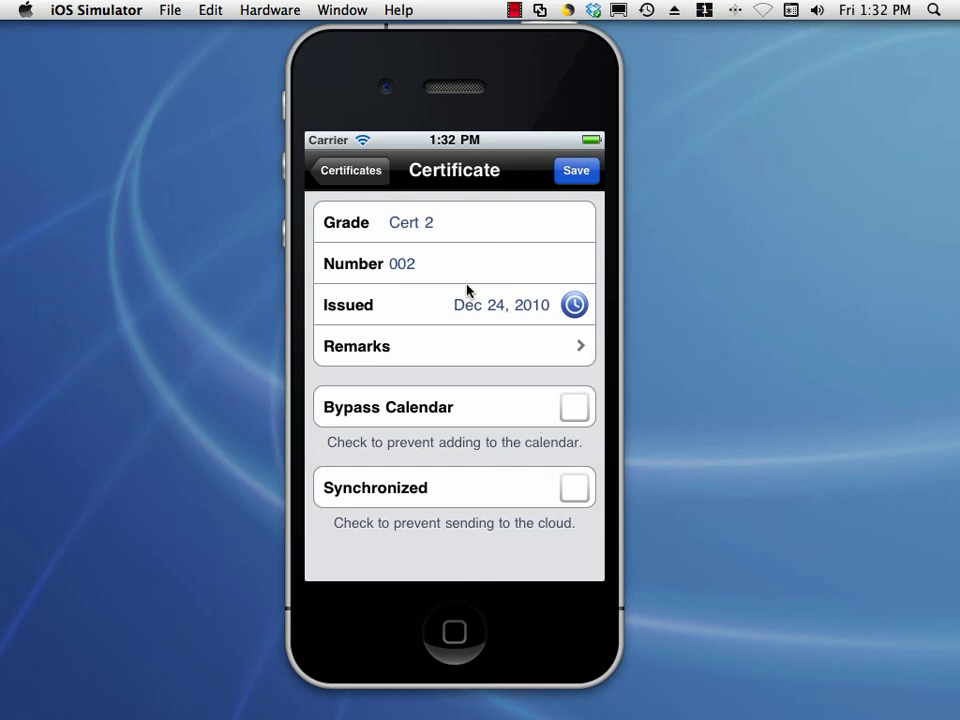
click(463, 240)
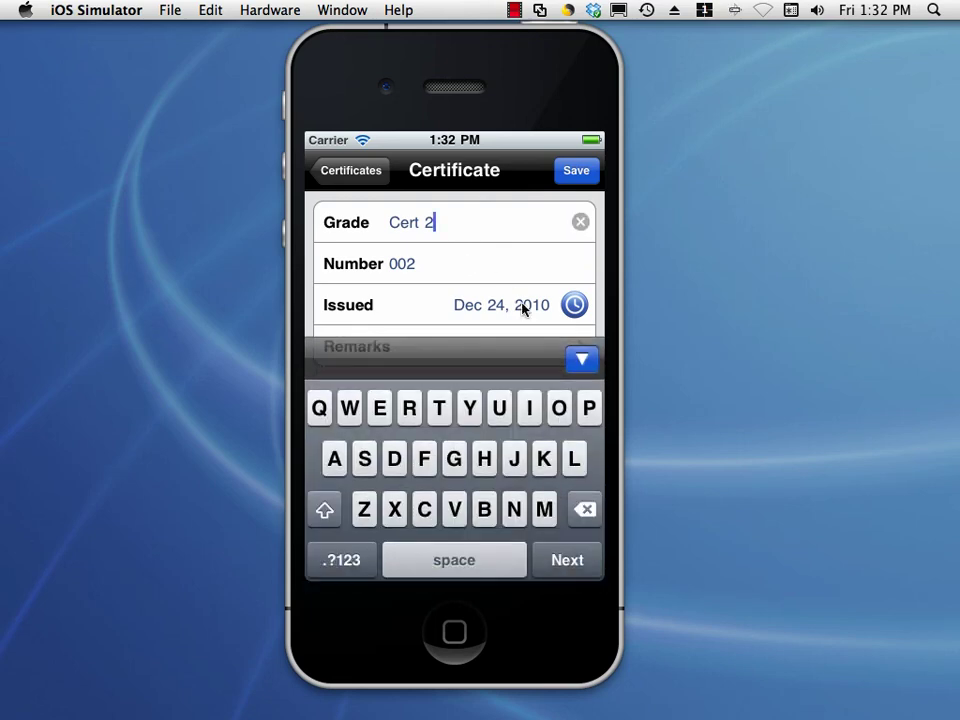
click(582, 360)
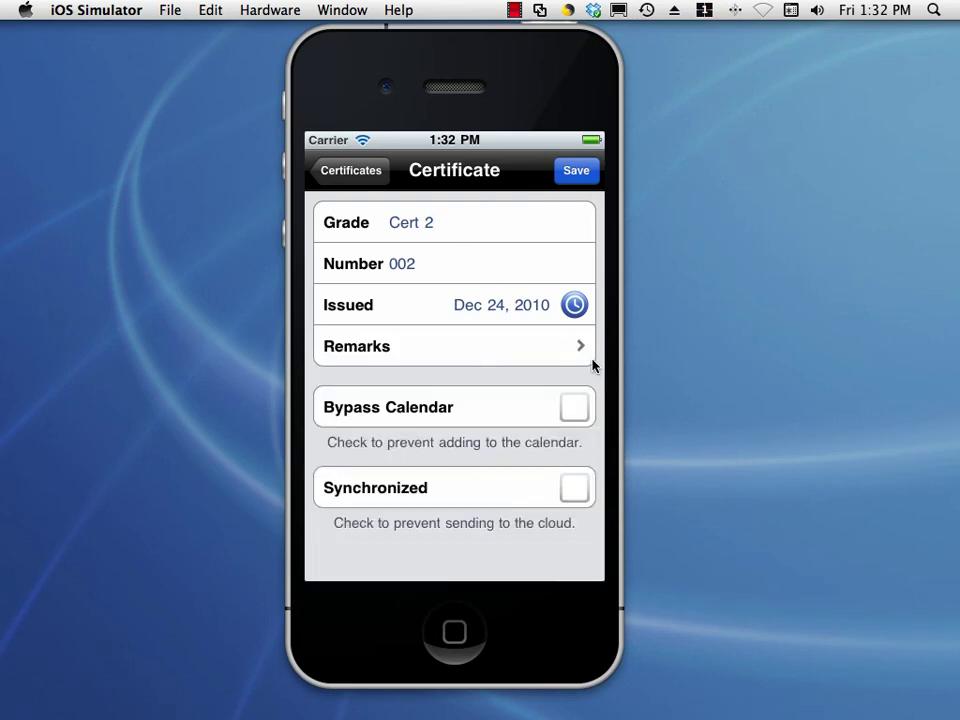
click(355, 176)
click(356, 178)
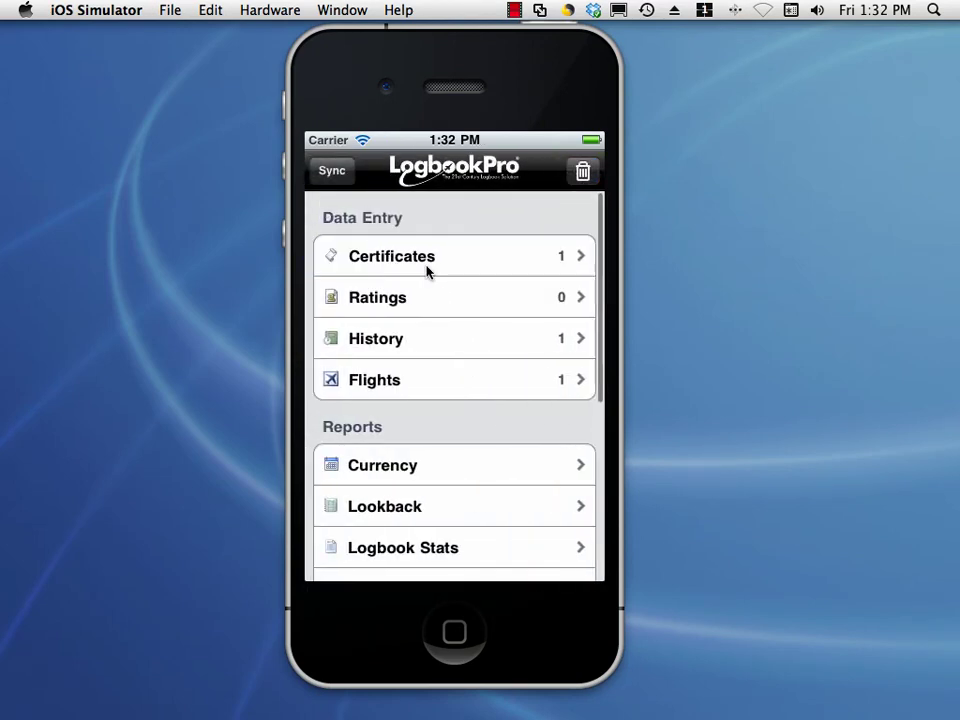